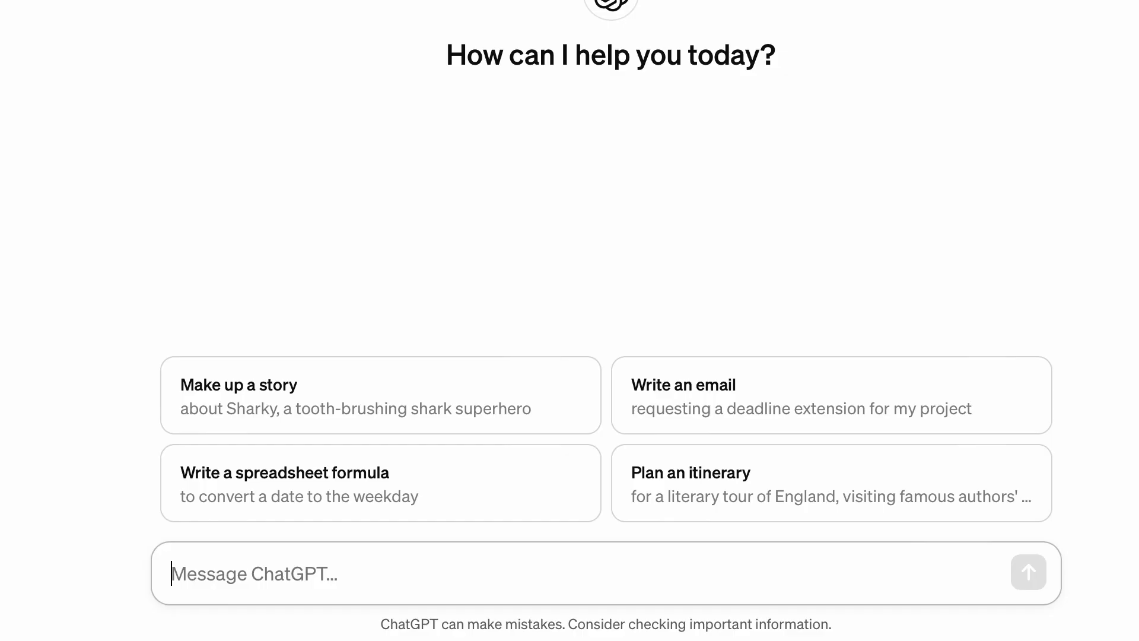
- Send ChatGPT a prompt for a short kids' story with a lesson and read The Magic Seeds reply
text(Write for me a short story for kids to learn something useful.)
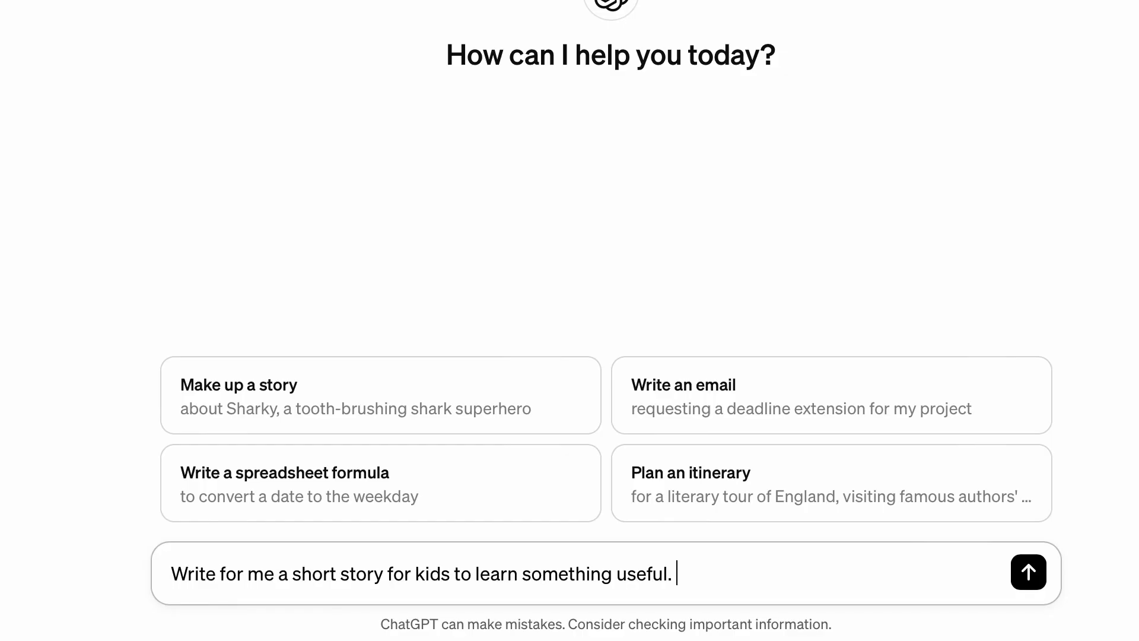
key(Return)
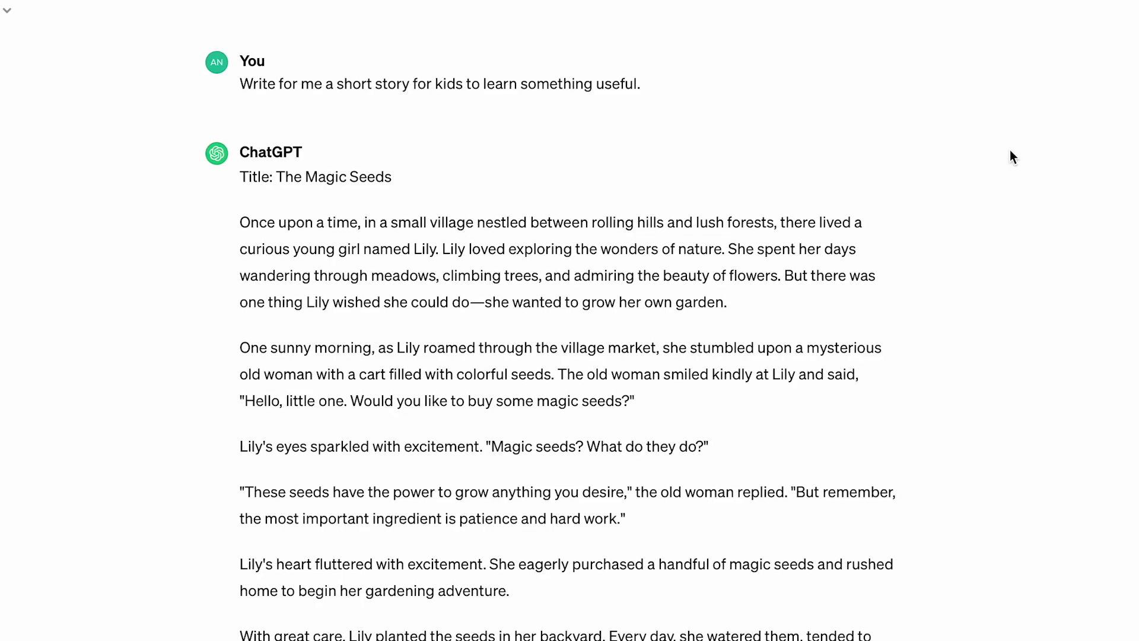
scroll(1009, 151, down, 3)
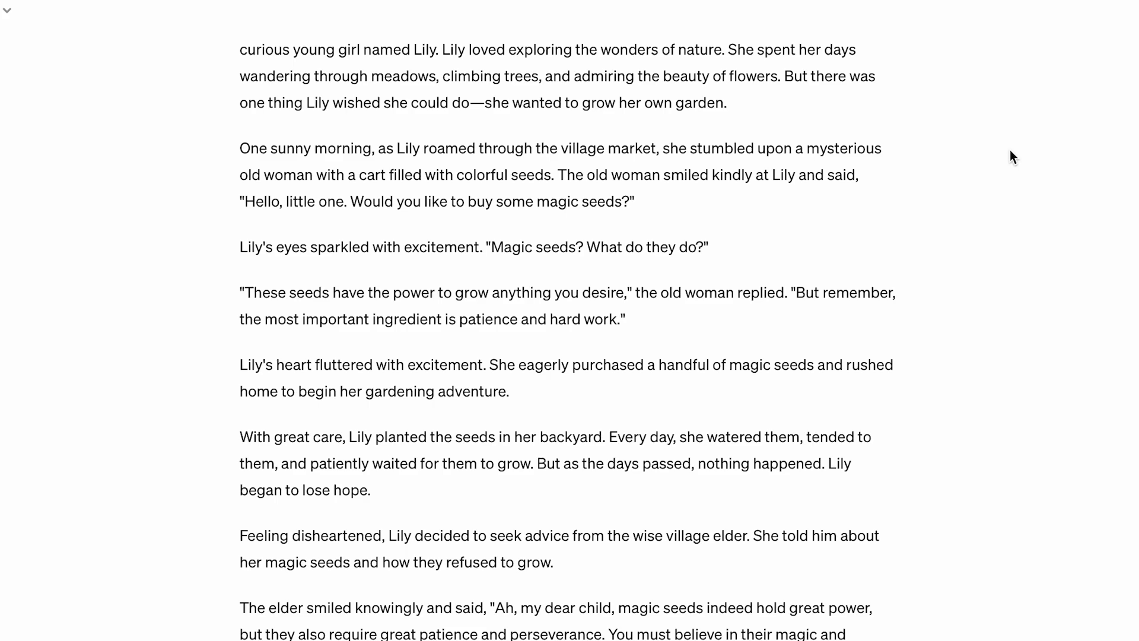
scroll(1010, 156, down, 3)
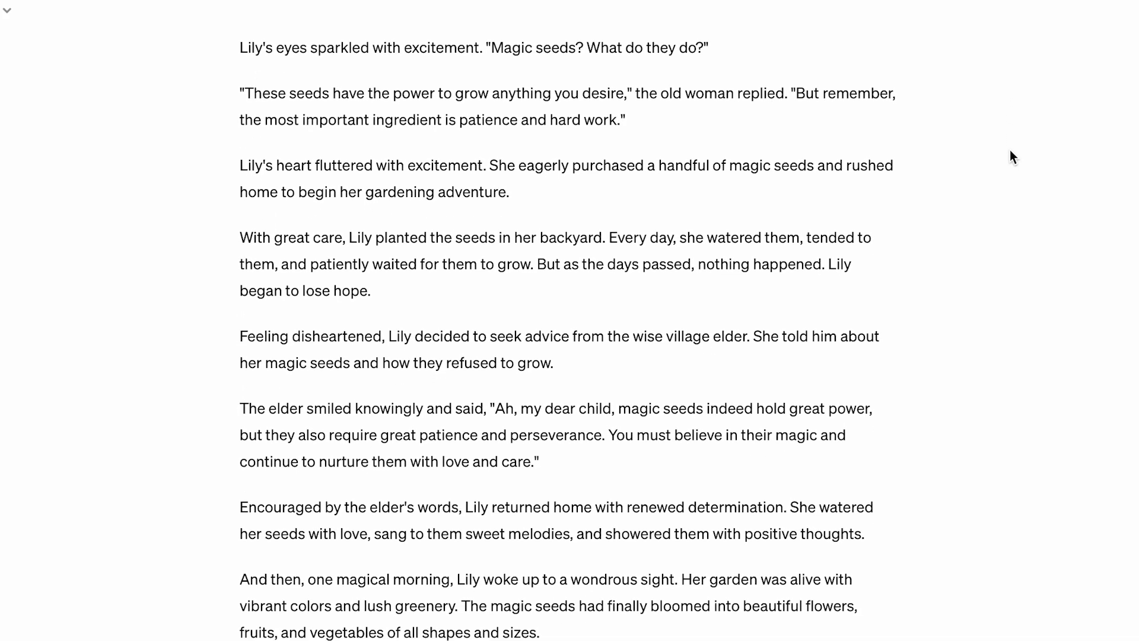
scroll(1010, 151, down, 3)
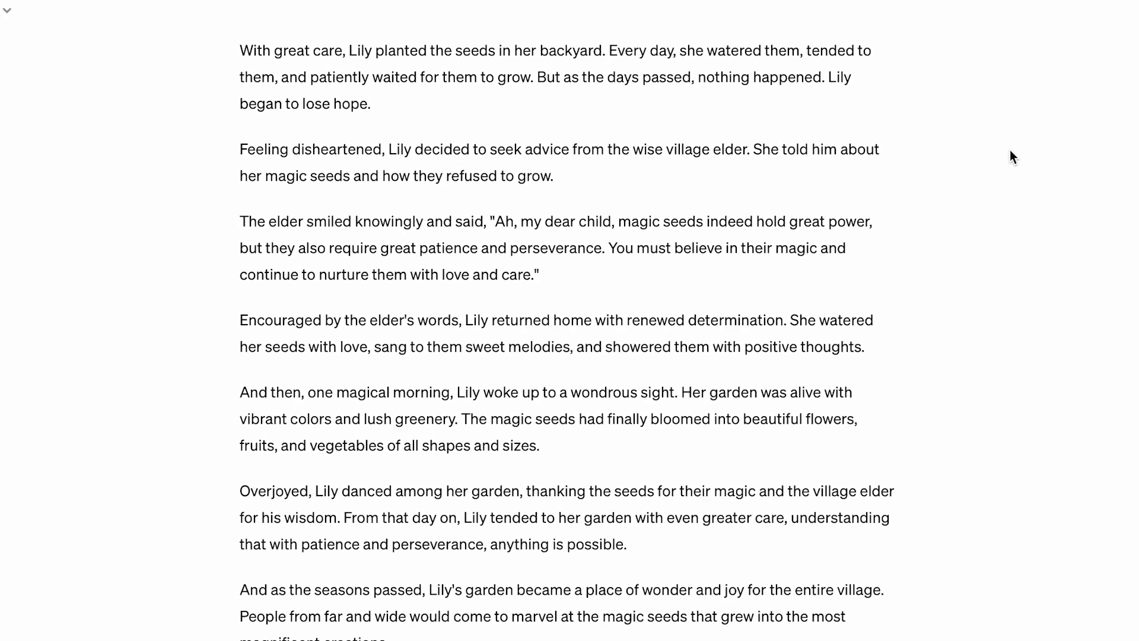
scroll(1010, 156, down, 1)
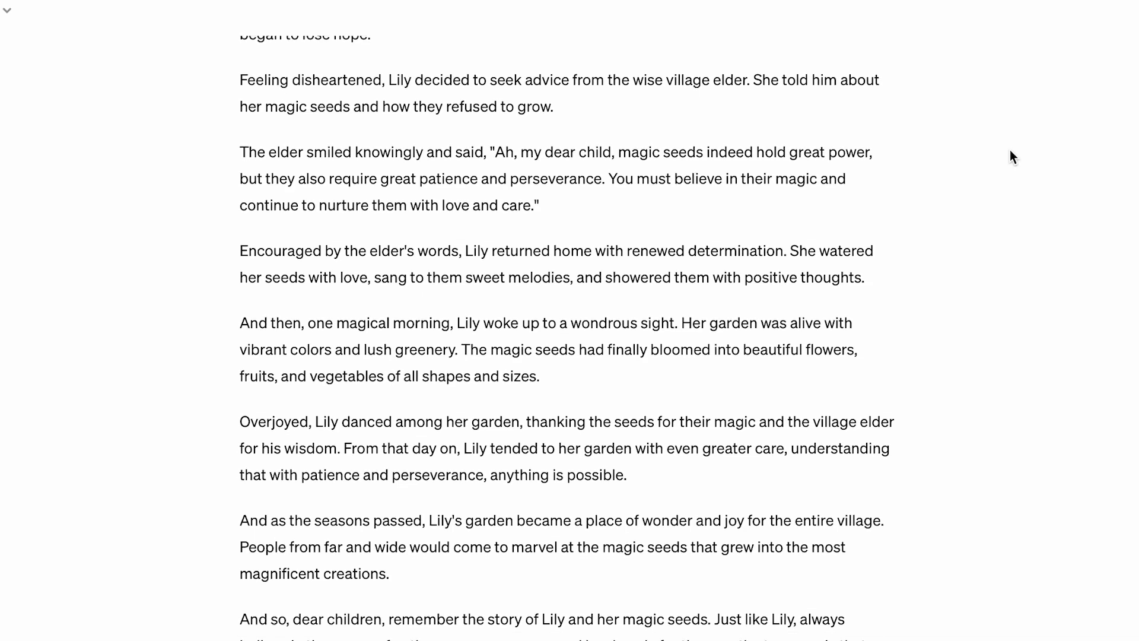
scroll(1010, 156, down, 1)
scroll(1009, 156, down, 8)
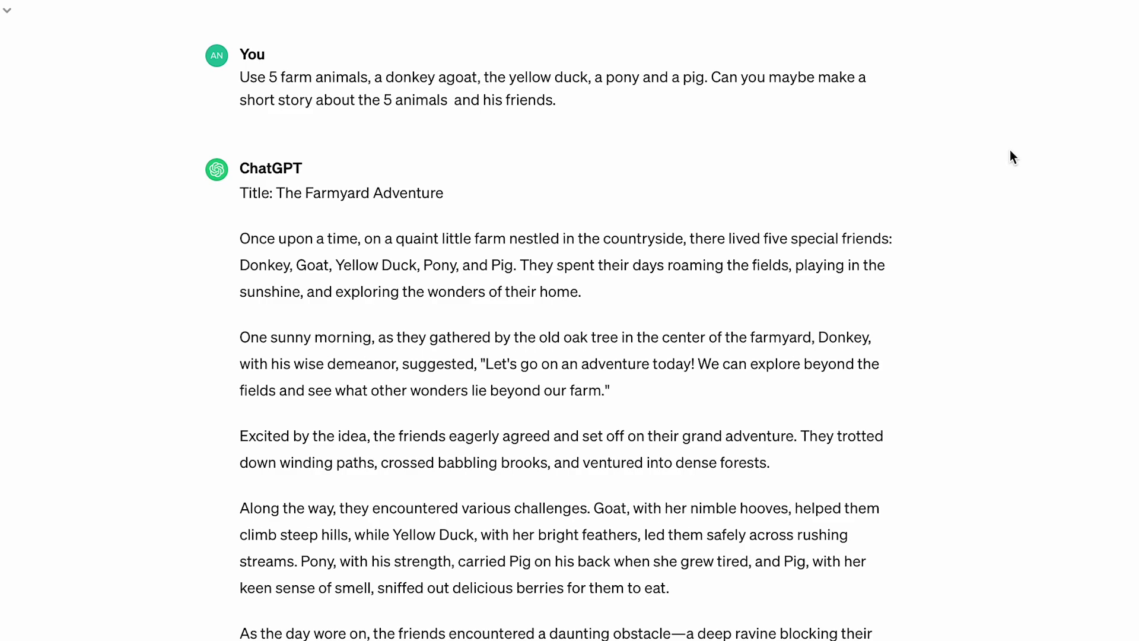
- Scroll through the farm stories down to the simpler Sunny, Polly, and Eddie's Picnic Adventure
scroll(1010, 152, down, 3)
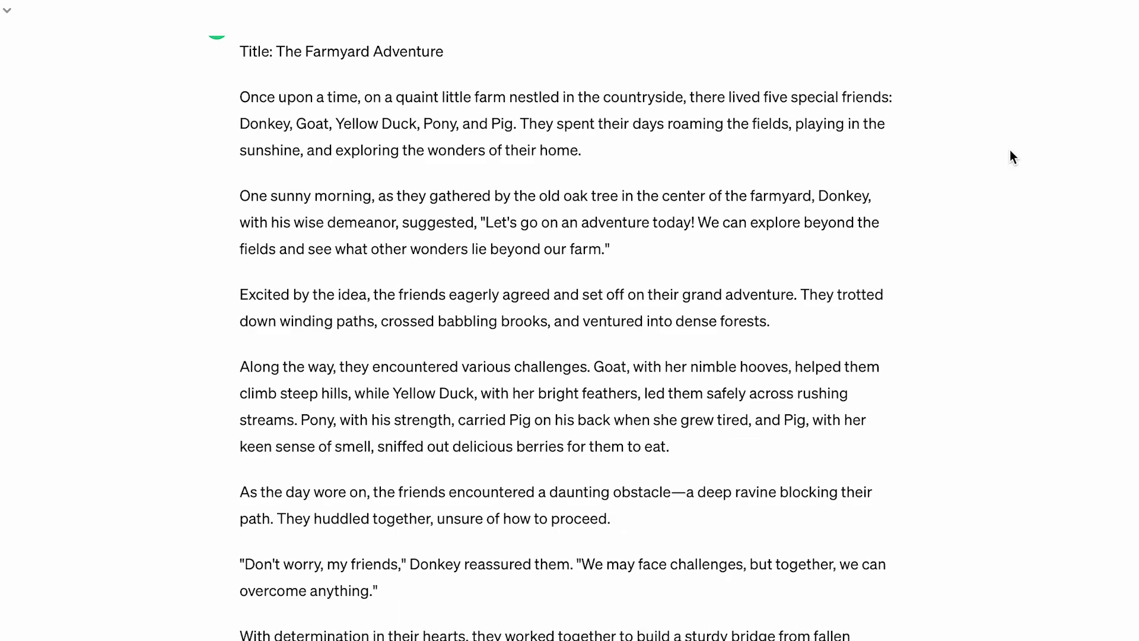
scroll(1010, 149, down, 1)
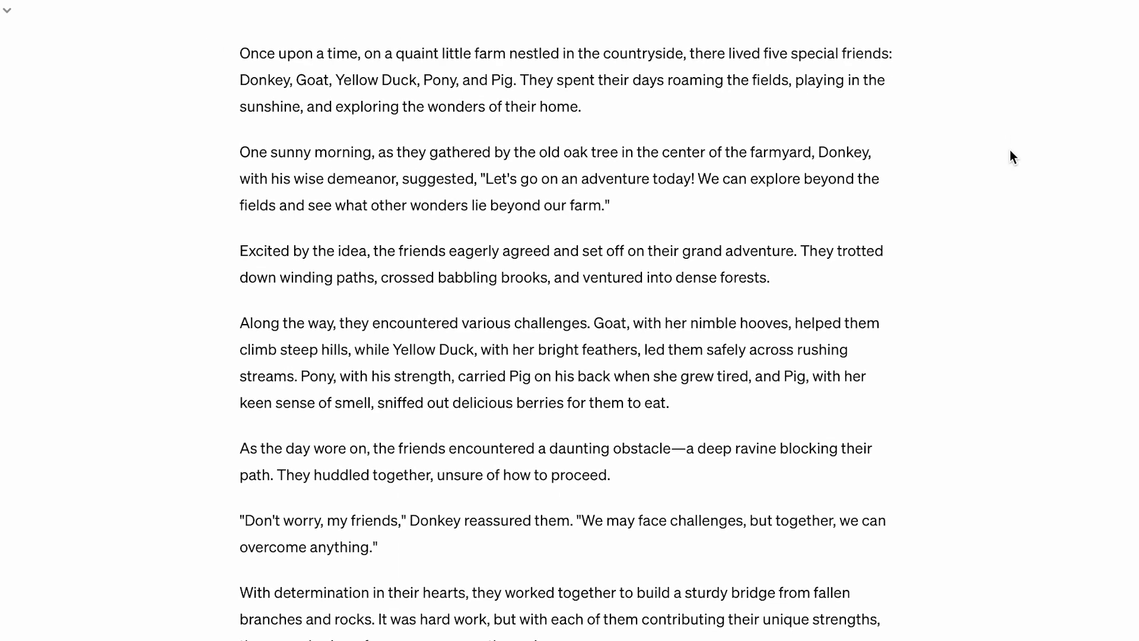
scroll(1009, 151, down, 4)
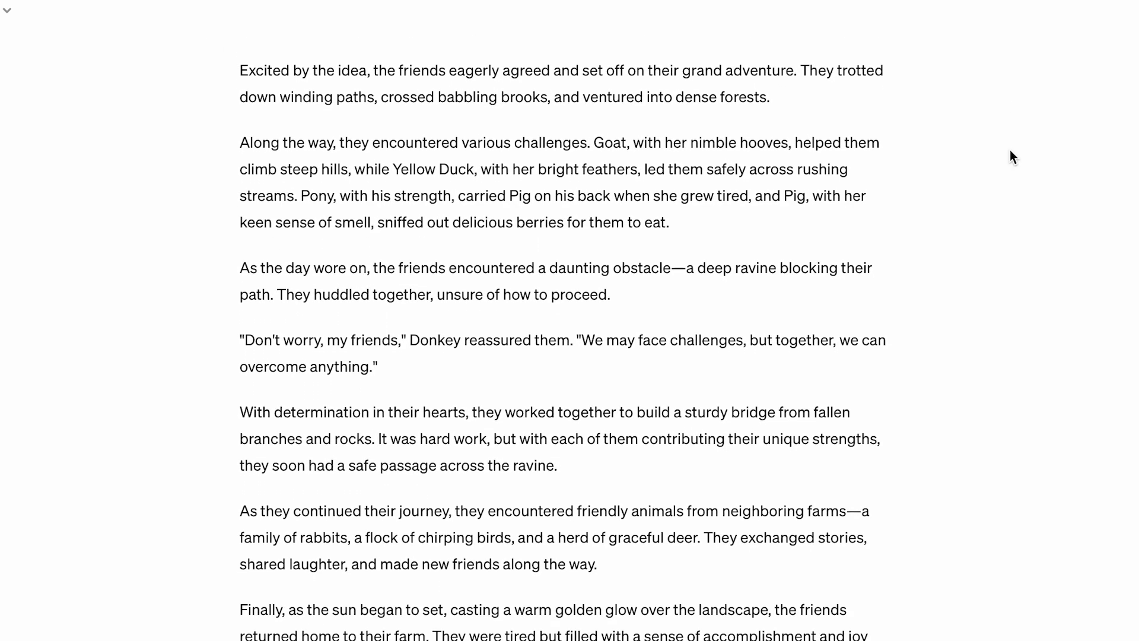
scroll(1009, 149, down, 1)
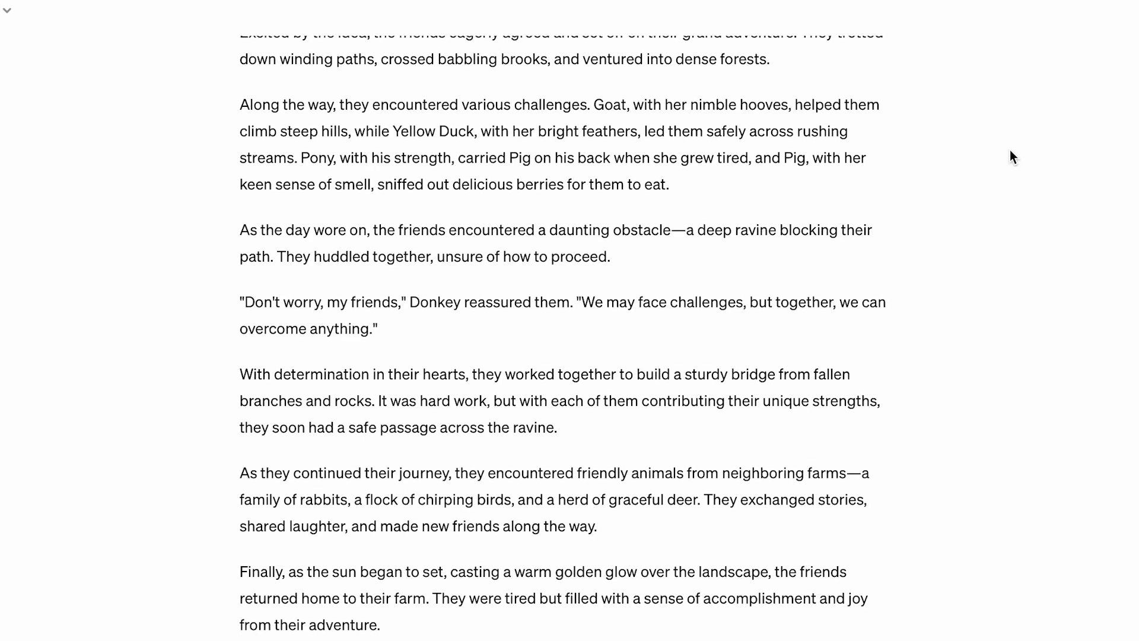
scroll(1009, 150, down, 5)
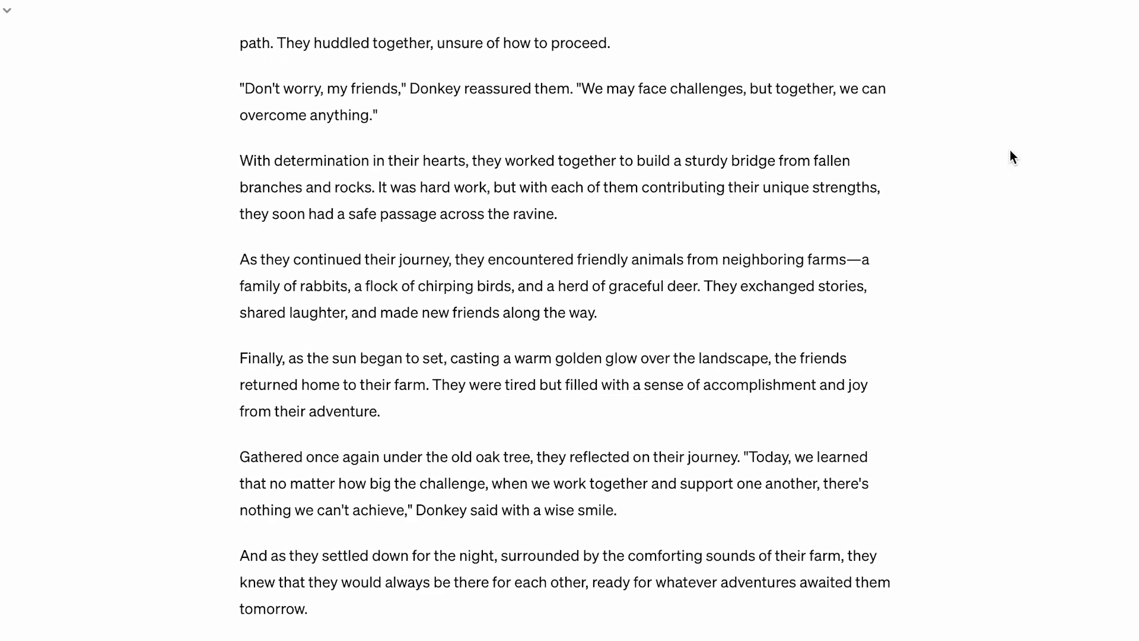
scroll(1010, 150, down, 1)
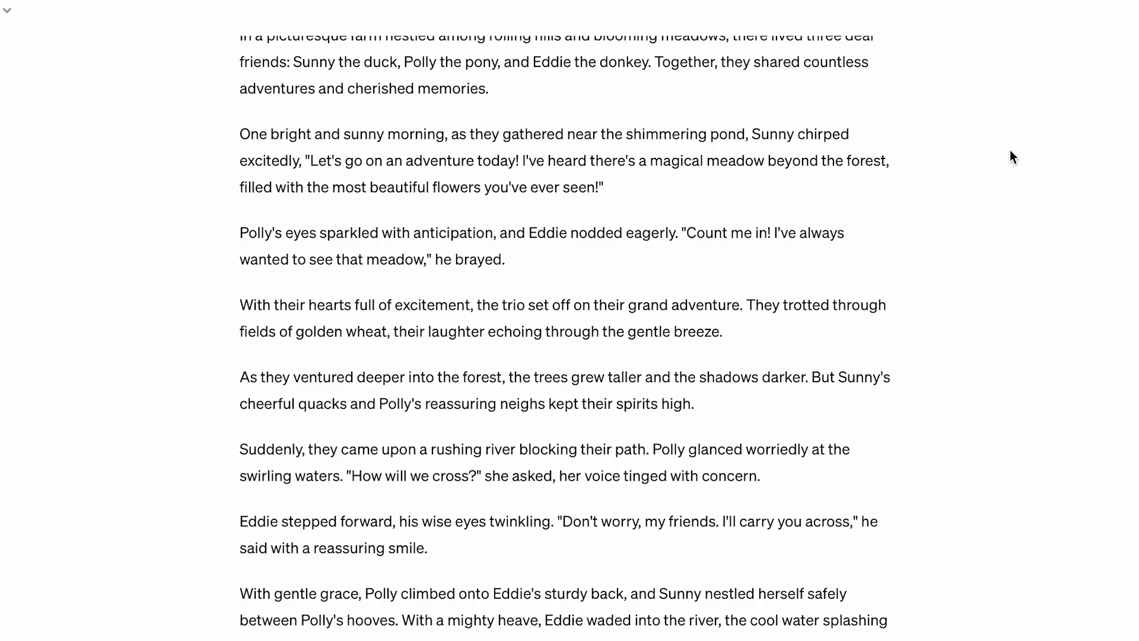
scroll(1009, 150, down, 3)
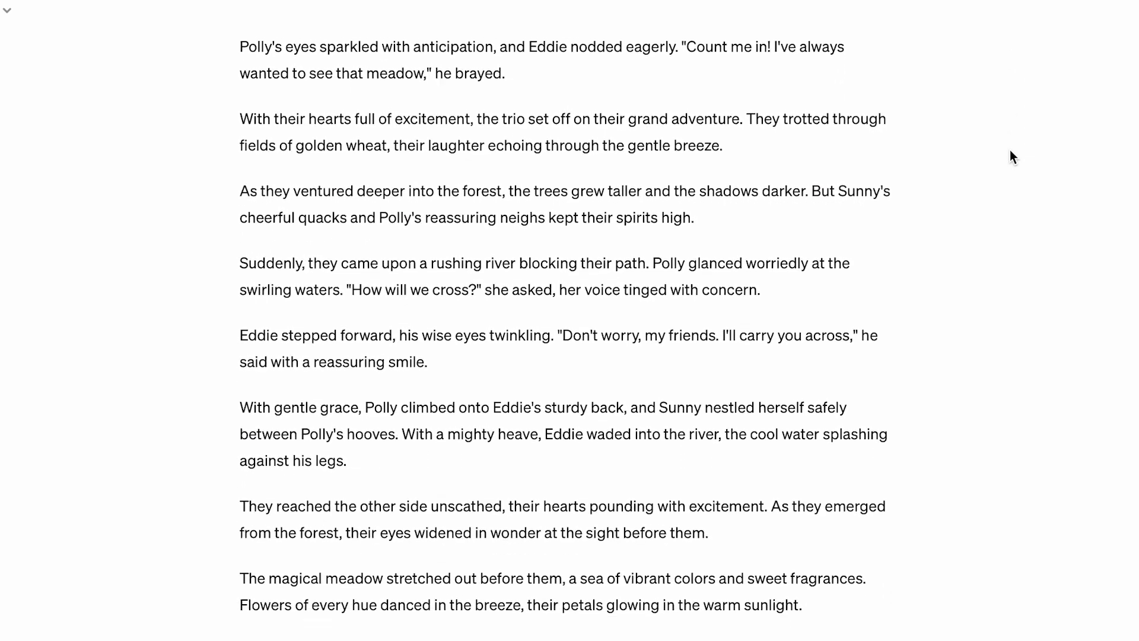
scroll(1009, 149, down, 1)
scroll(1009, 149, down, 3)
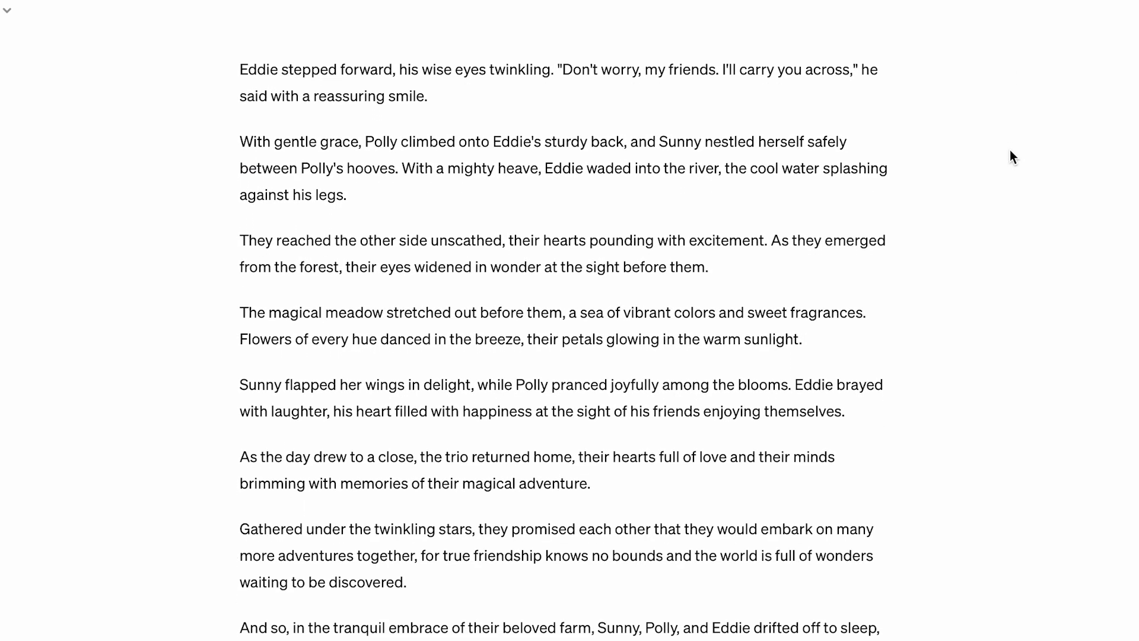
scroll(1010, 150, down, 2)
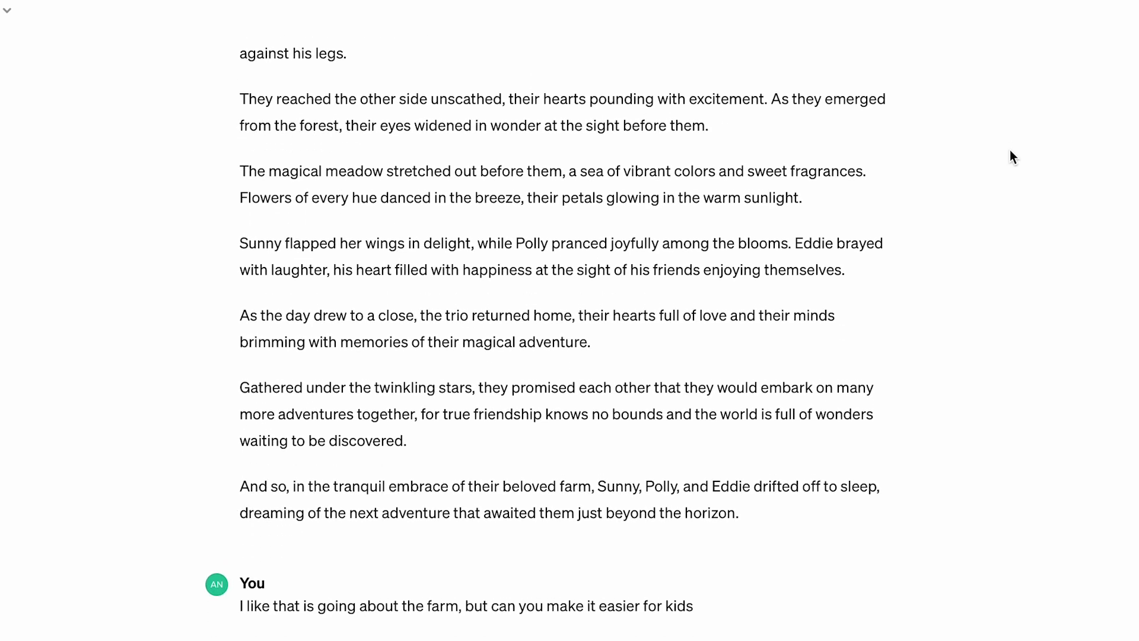
scroll(1018, 418, down, 7)
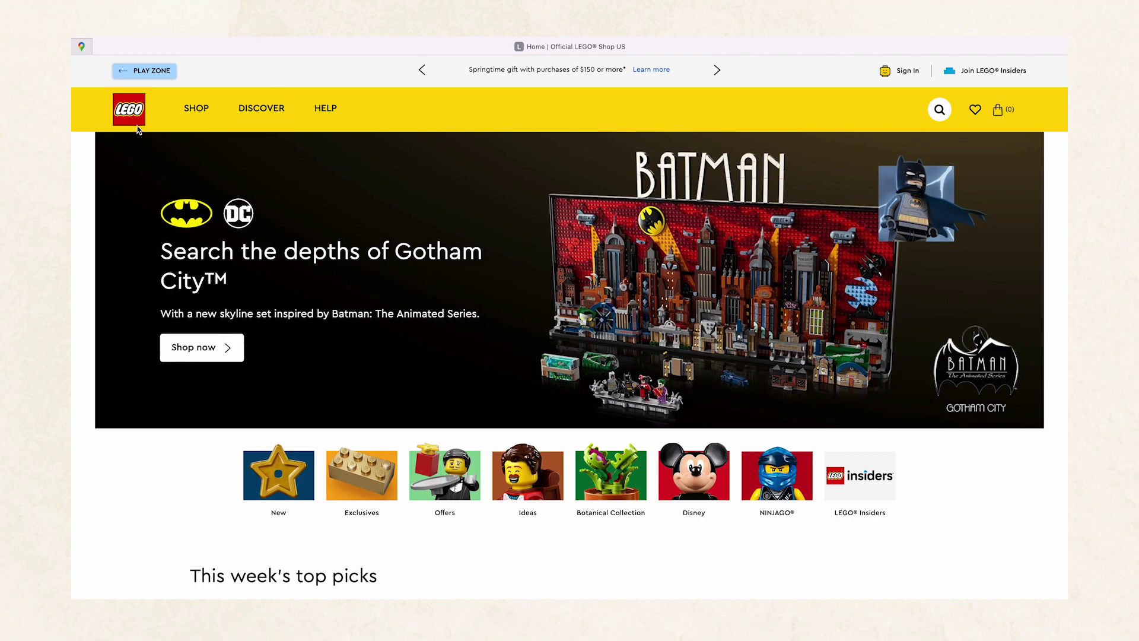
- Expand the LEGO Shop's shop-by-age categories and run a product search for duplo sets
click(205, 115)
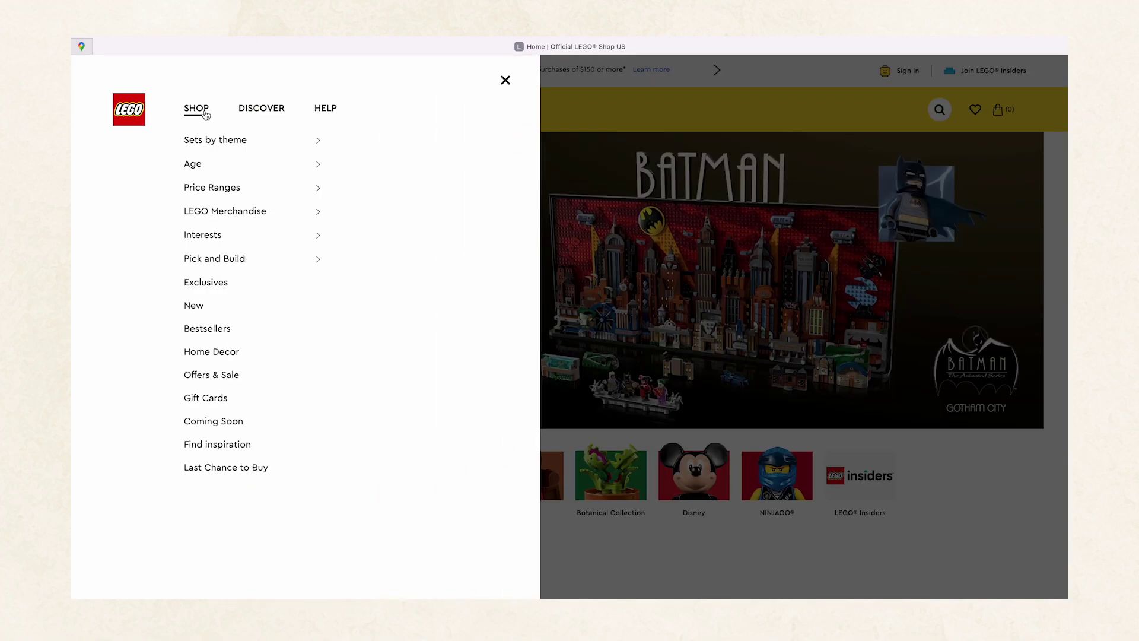
click(194, 168)
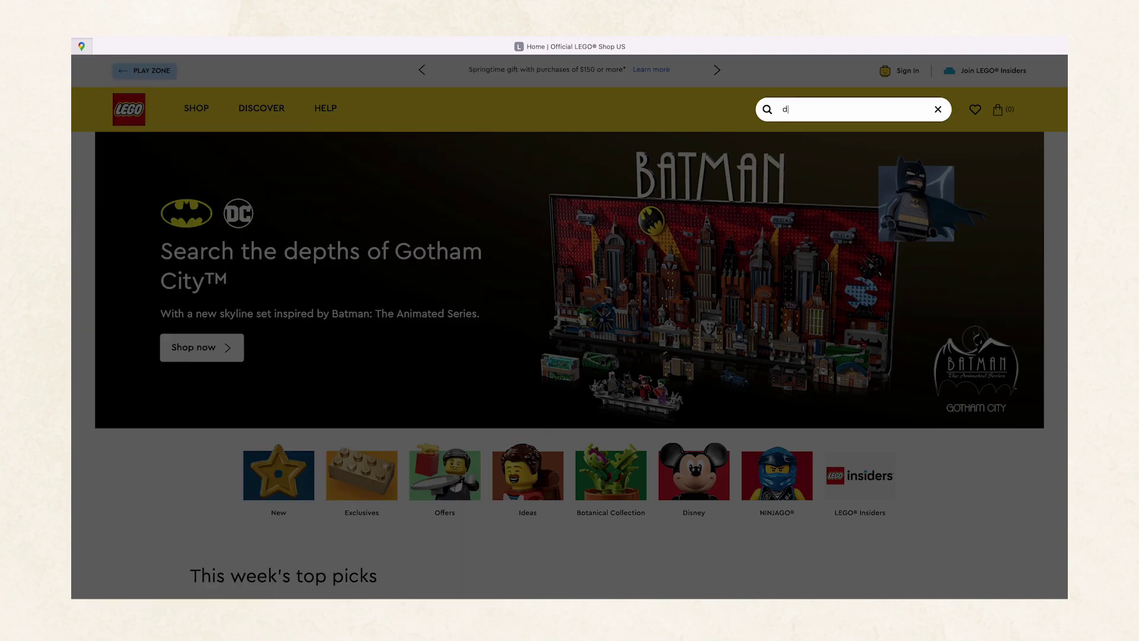
text(bat)
key(Return)
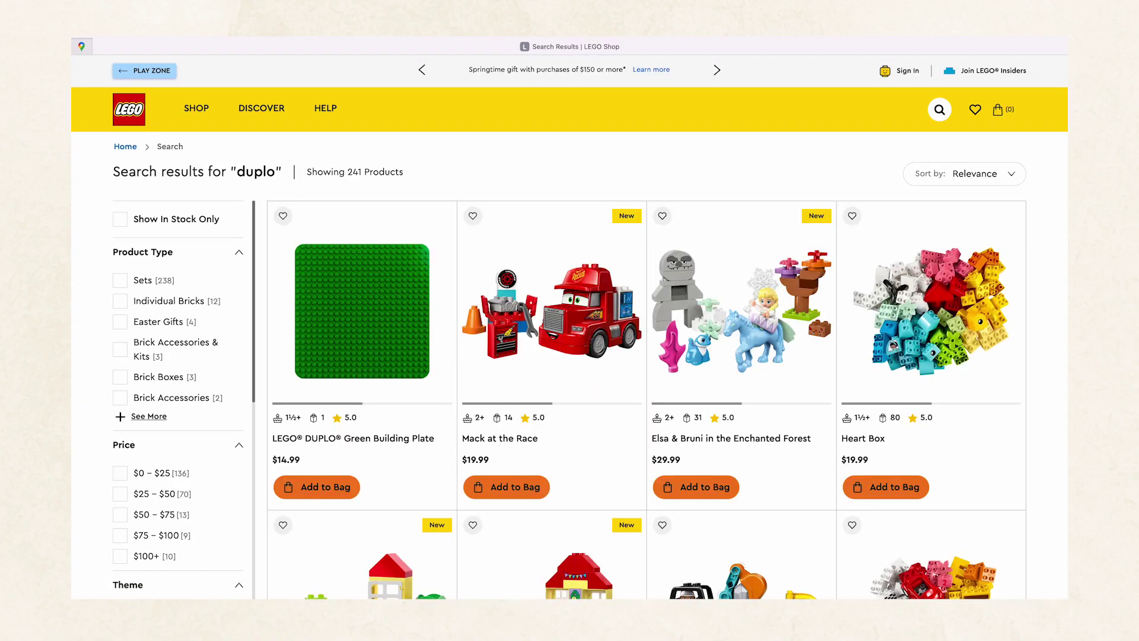
- Scroll through the duplo search results
scroll(774, 137, down, 1)
scroll(774, 137, down, 5)
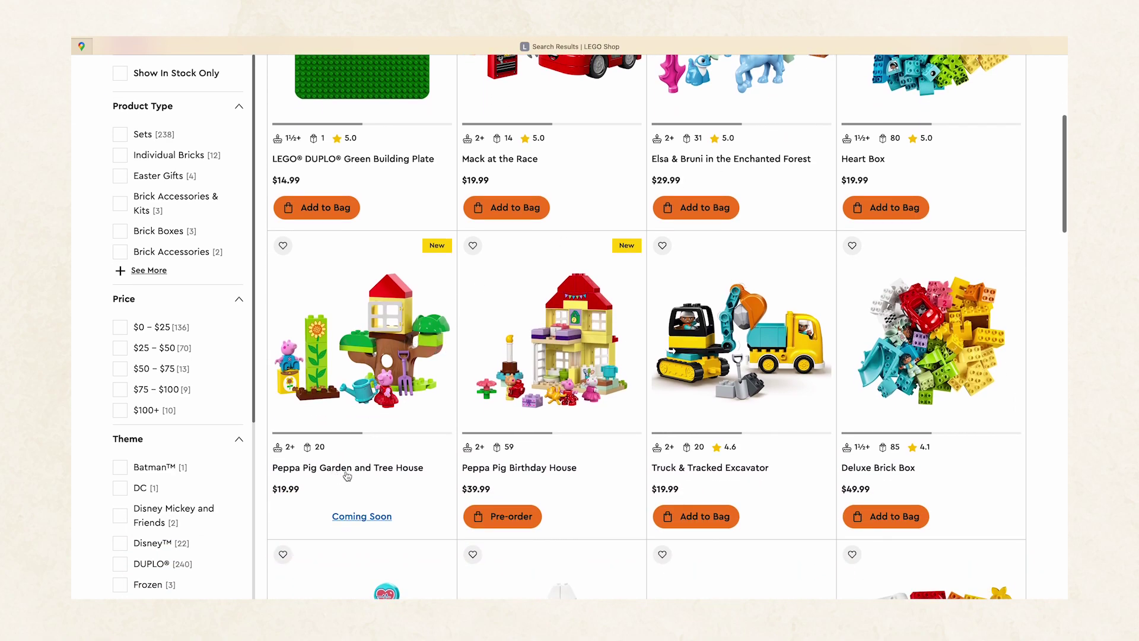
scroll(347, 476, down, 5)
scroll(347, 476, down, 3)
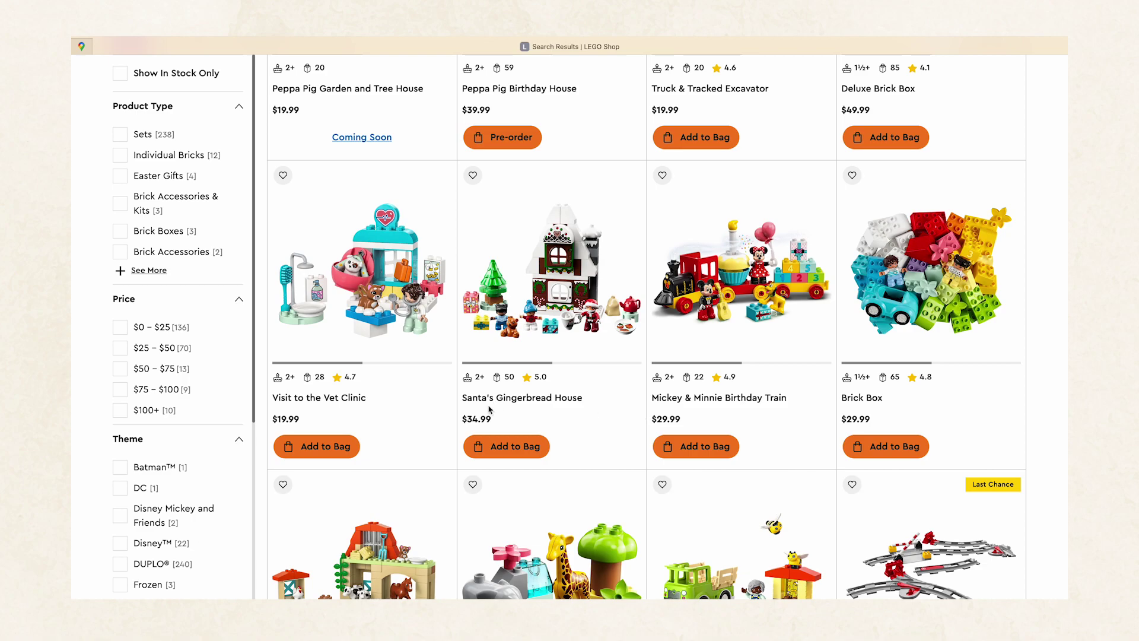
scroll(411, 406, down, 4)
scroll(411, 405, down, 8)
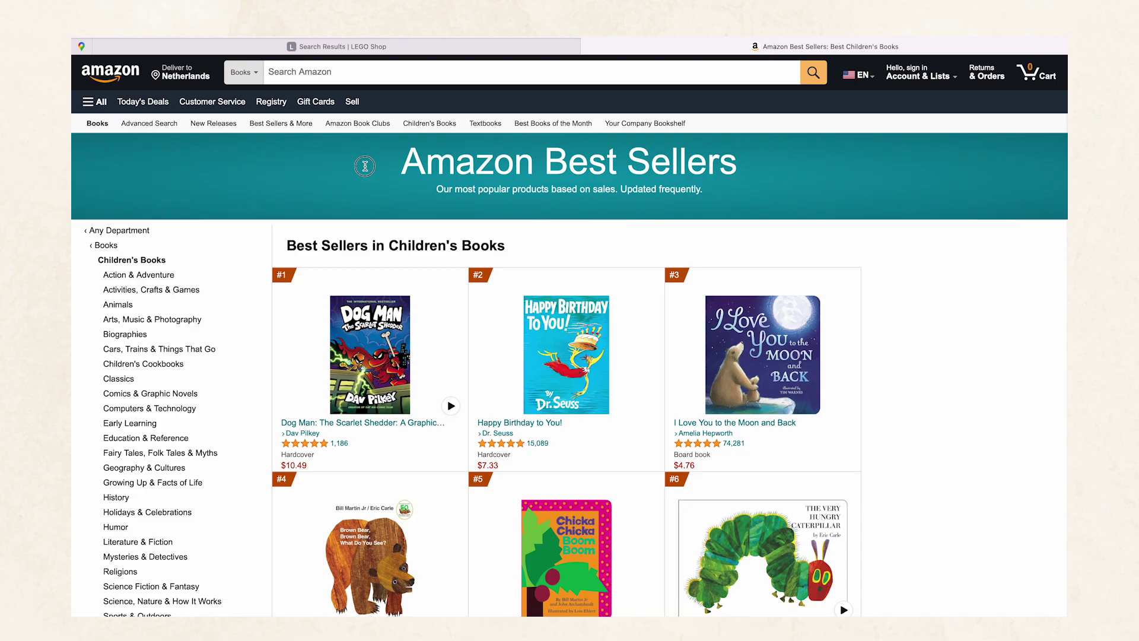
click(745, 167)
scroll(959, 229, down, 6)
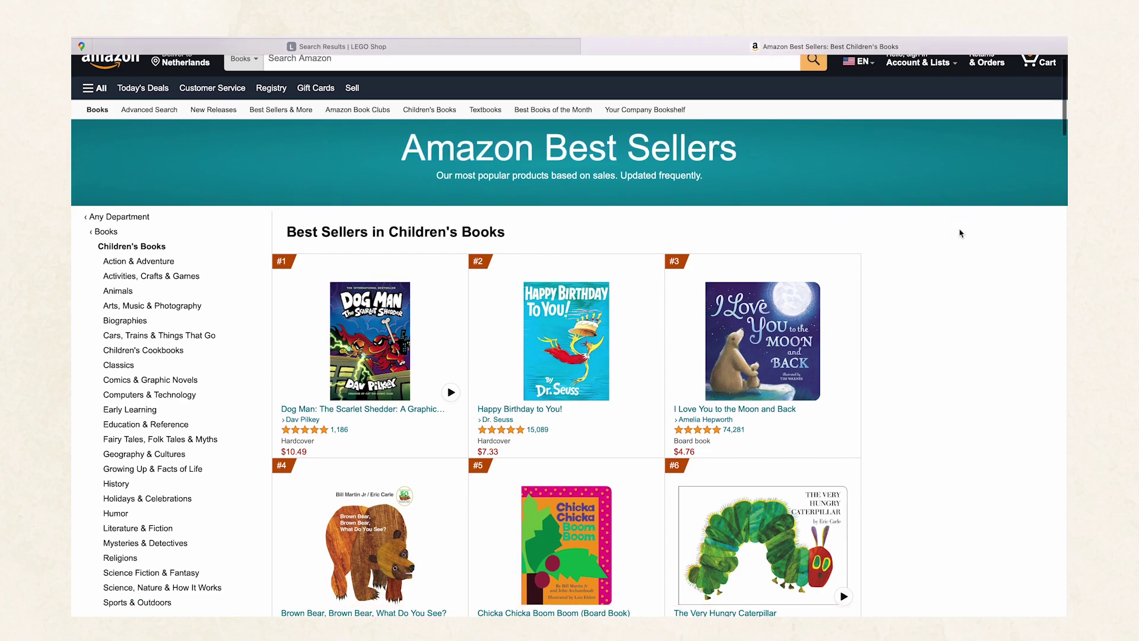
scroll(959, 233, down, 13)
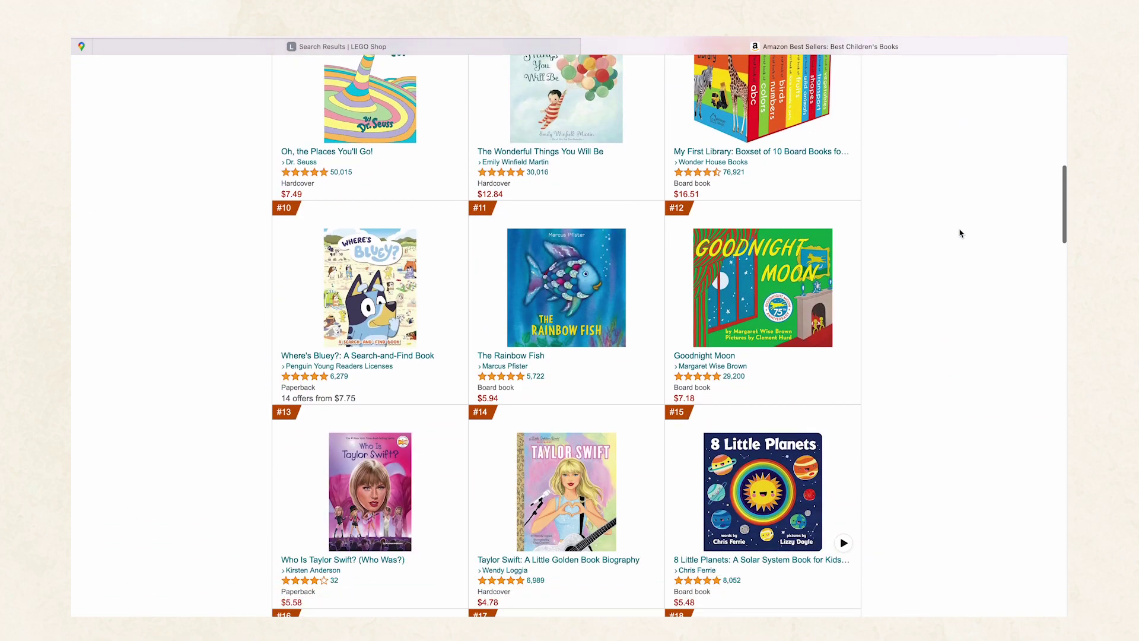
scroll(960, 233, down, 13)
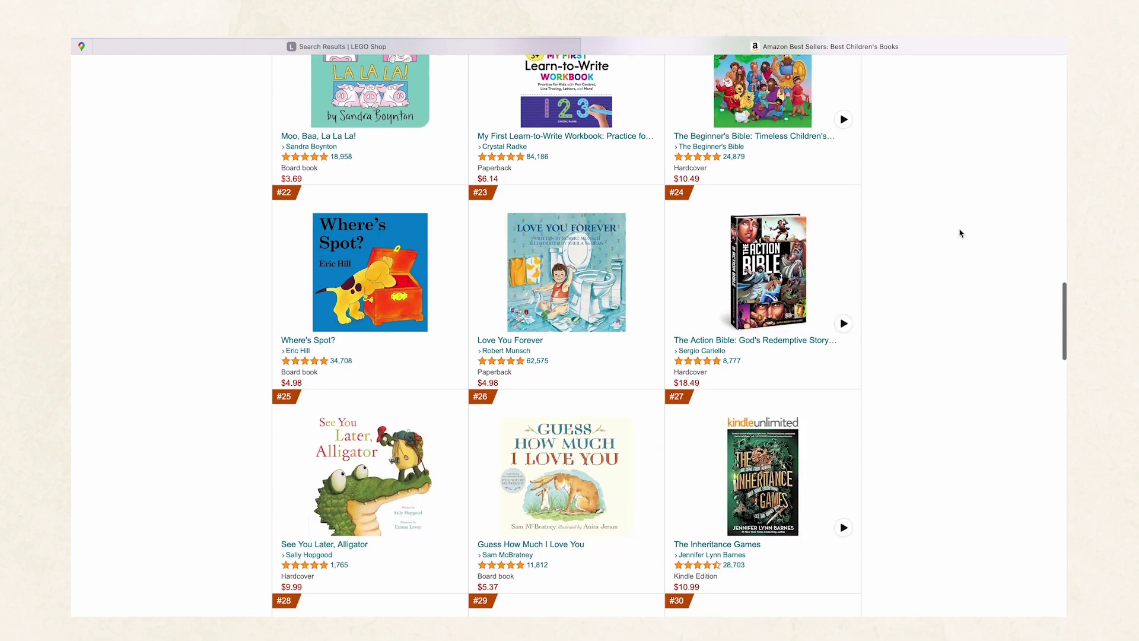
scroll(960, 234, down, 12)
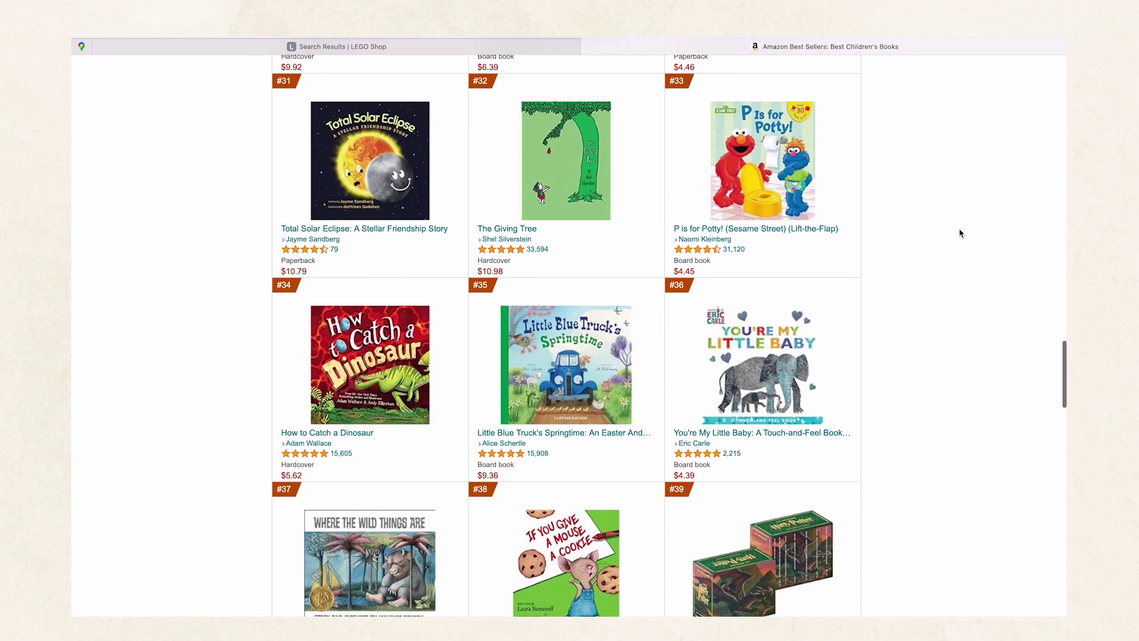
scroll(961, 234, down, 5)
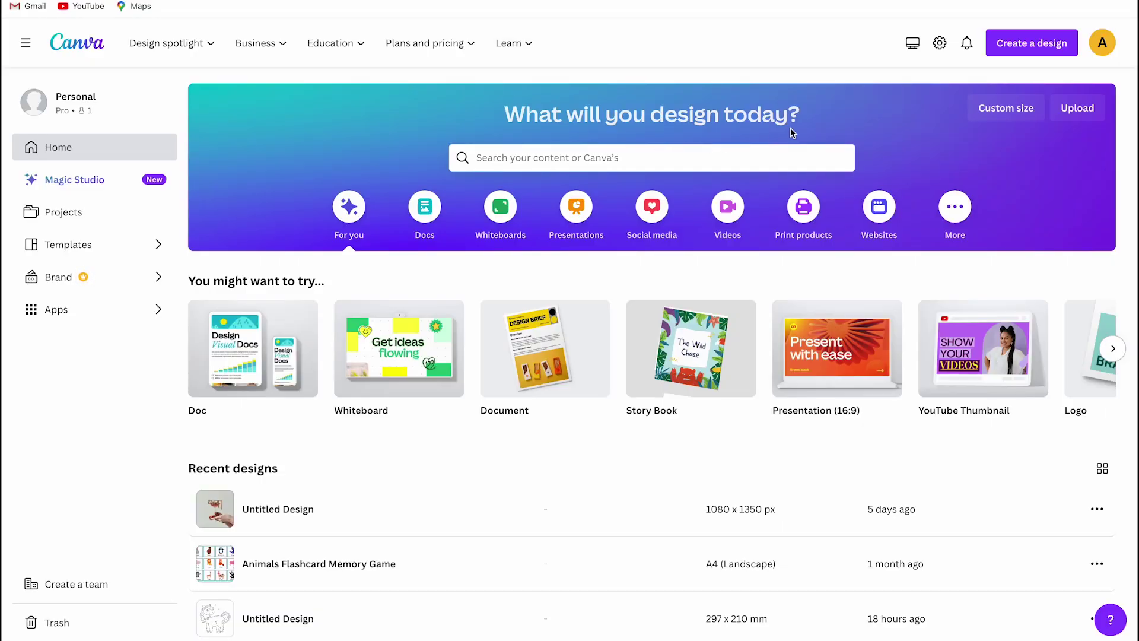
- Search Canva for 'story book' and browse the Story Book templates
click(660, 155)
text(story book)
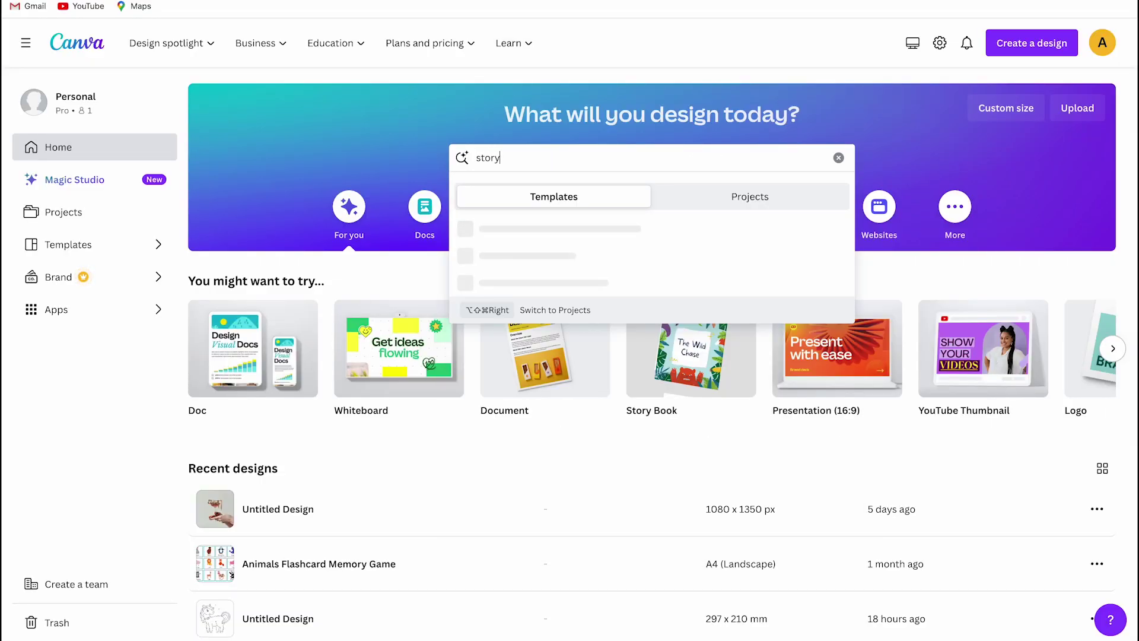
key(Return)
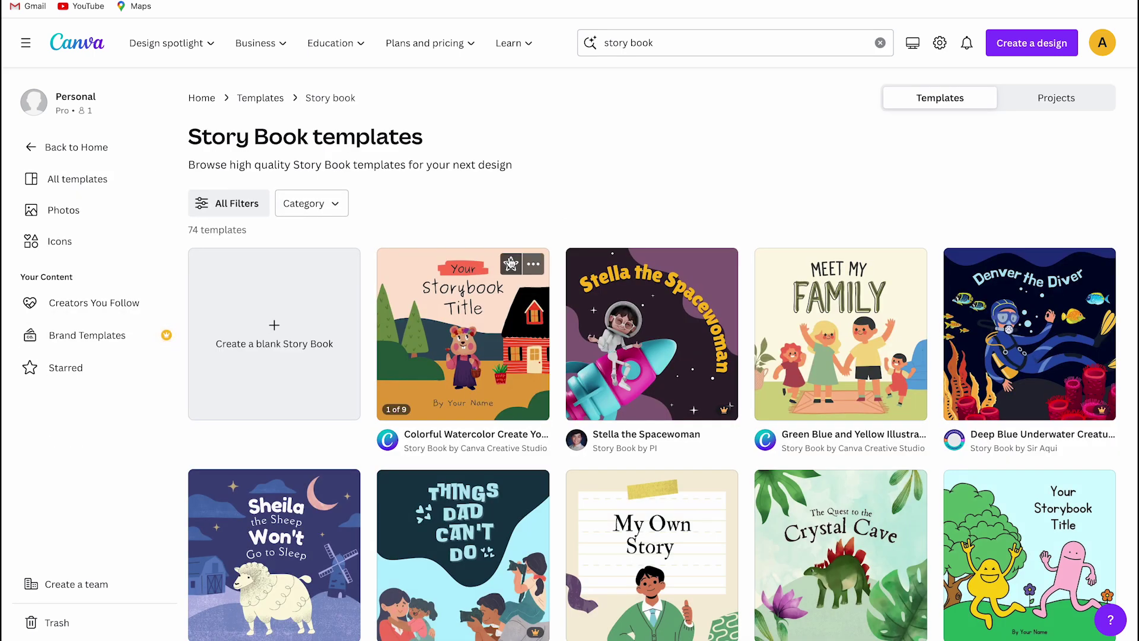
scroll(520, 204, down, 9)
scroll(520, 203, up, 9)
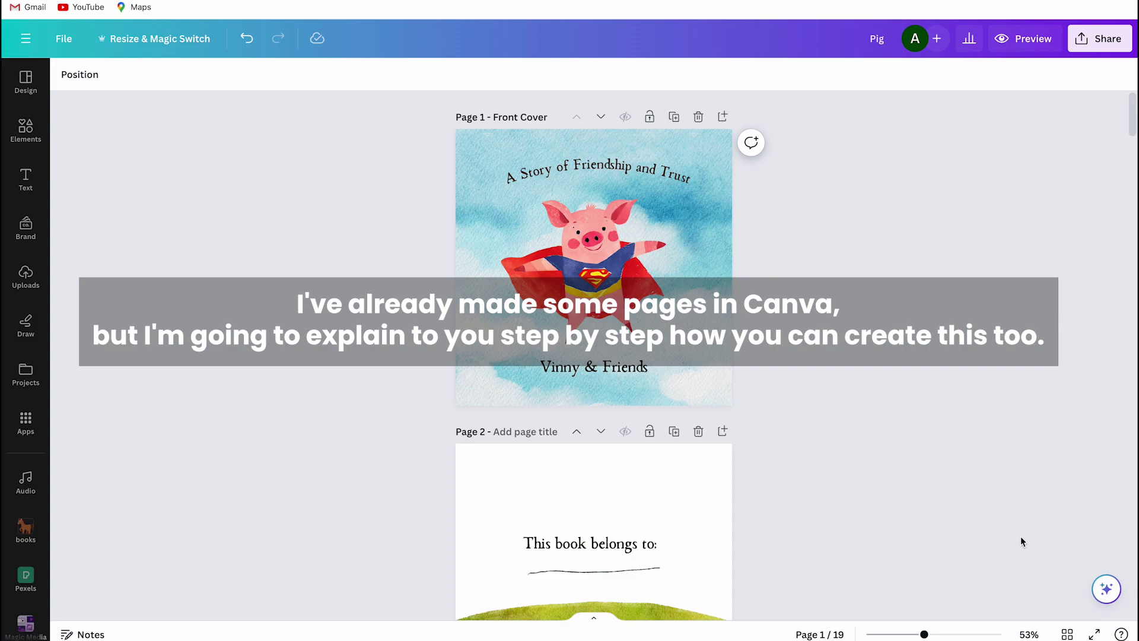
- Search Elements for sky blue watercolour backgrounds and browse all matching graphics
click(1066, 634)
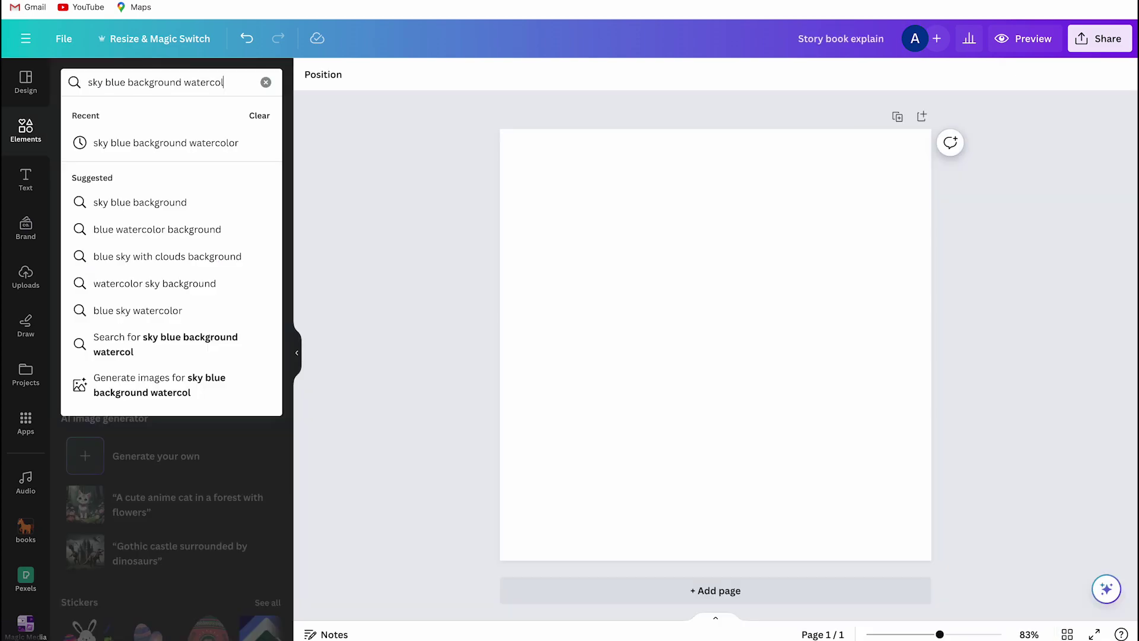
click(141, 147)
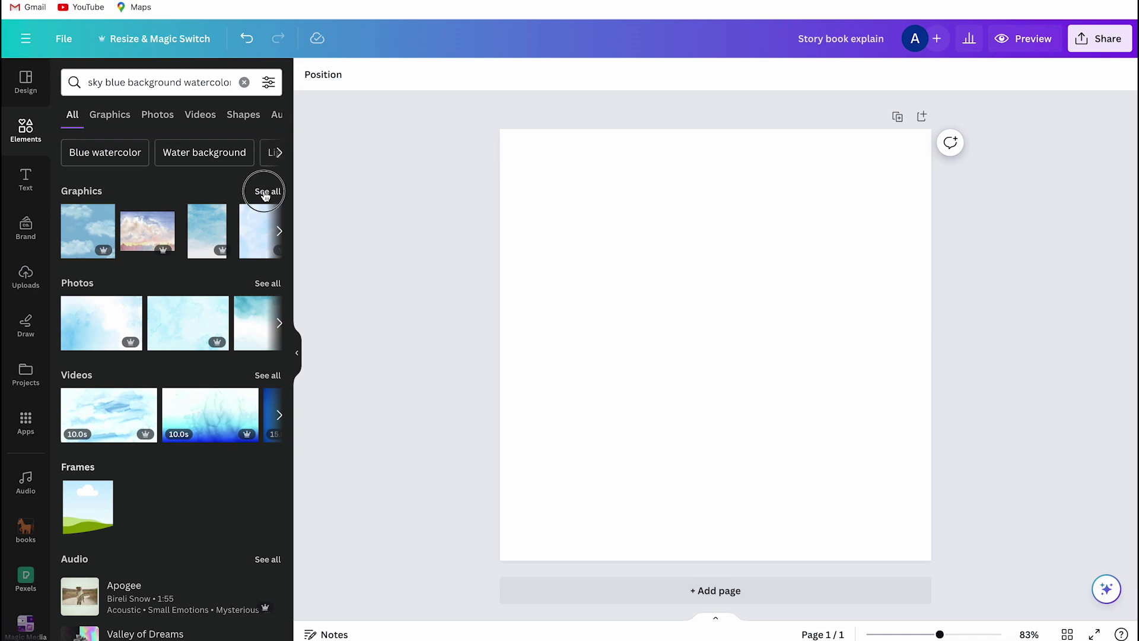
click(265, 191)
scroll(208, 296, down, 7)
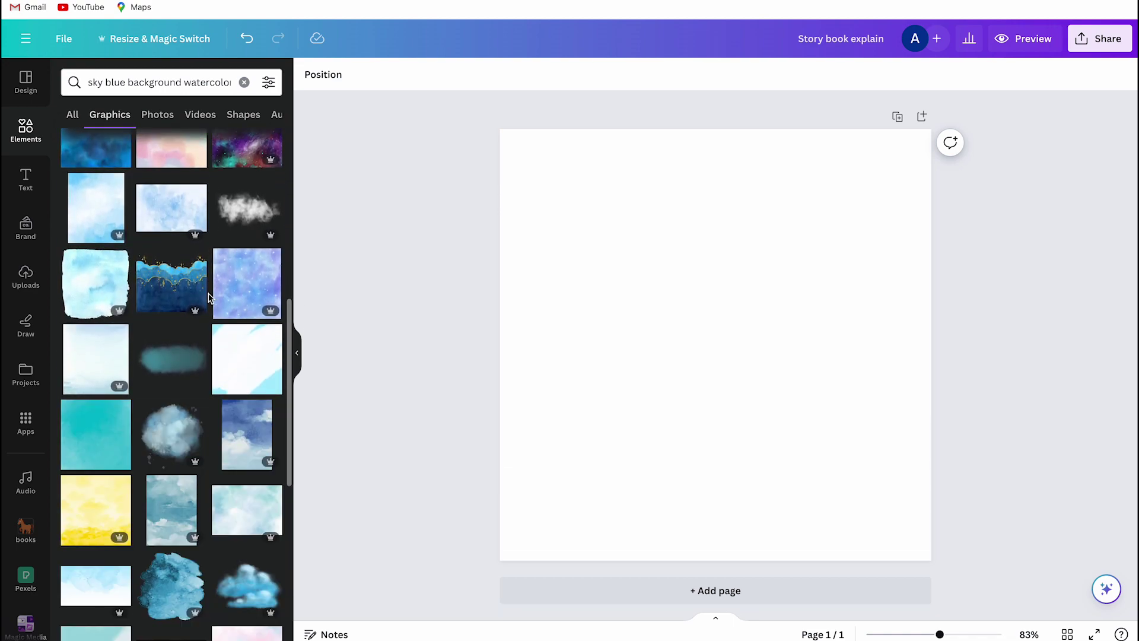
scroll(209, 296, down, 3)
scroll(209, 296, down, 4)
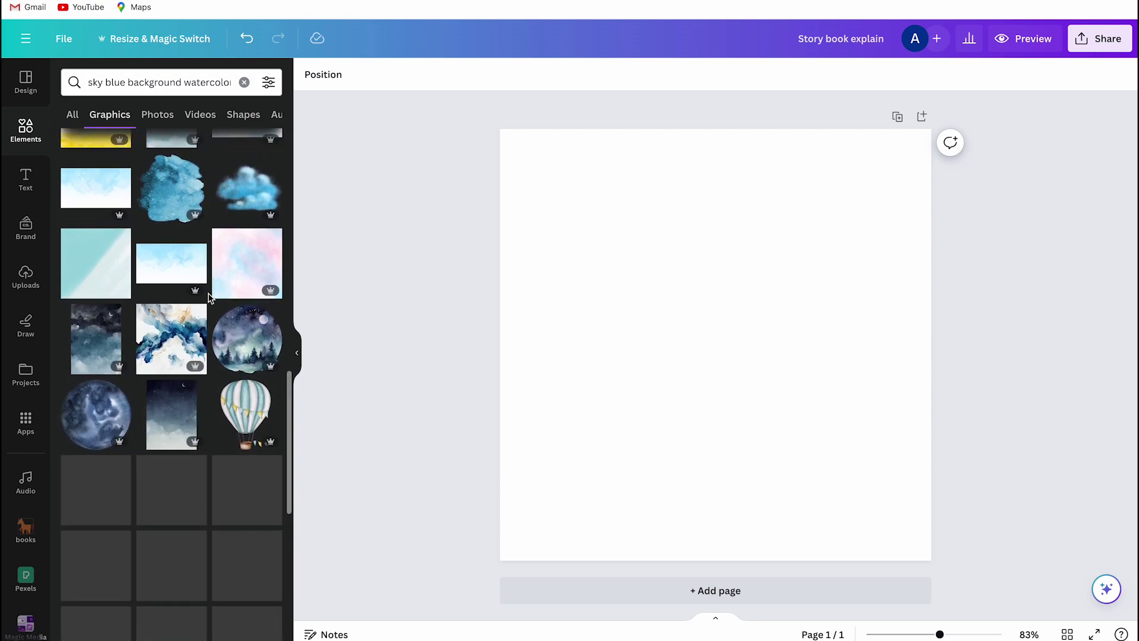
scroll(209, 297, up, 2)
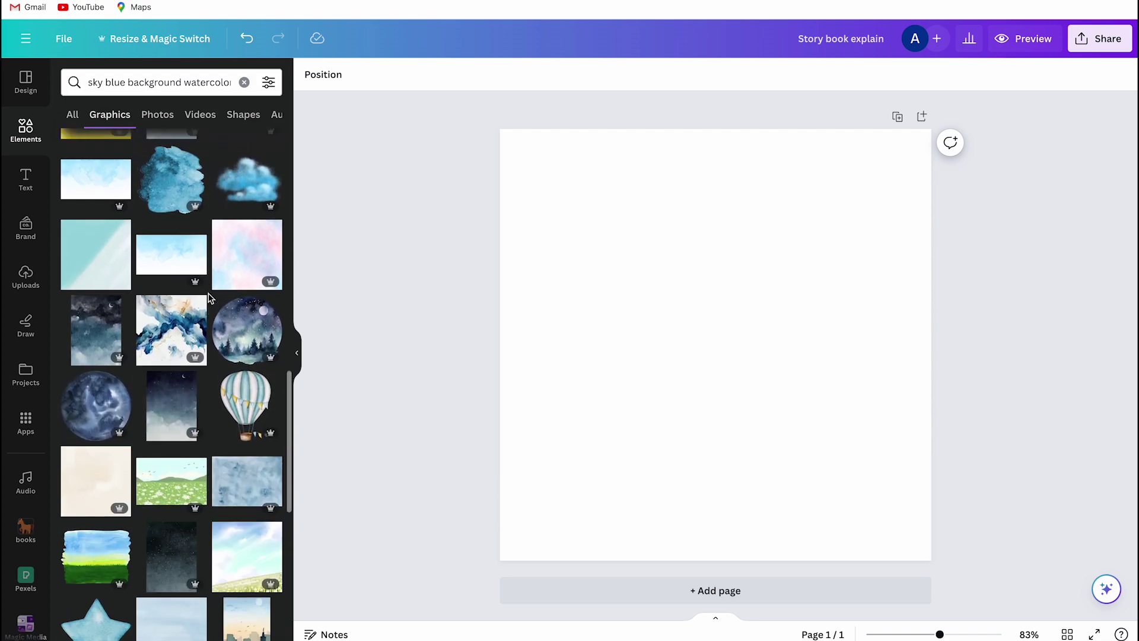
- Add the Sky background watercolor graphic to the books folder
click(195, 196)
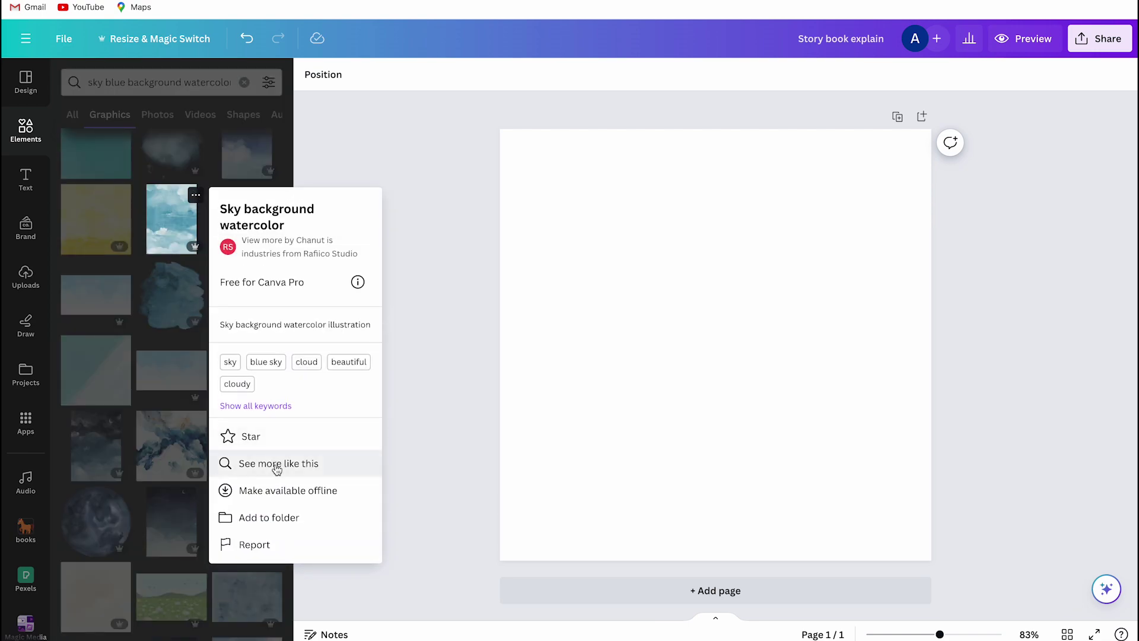
click(275, 525)
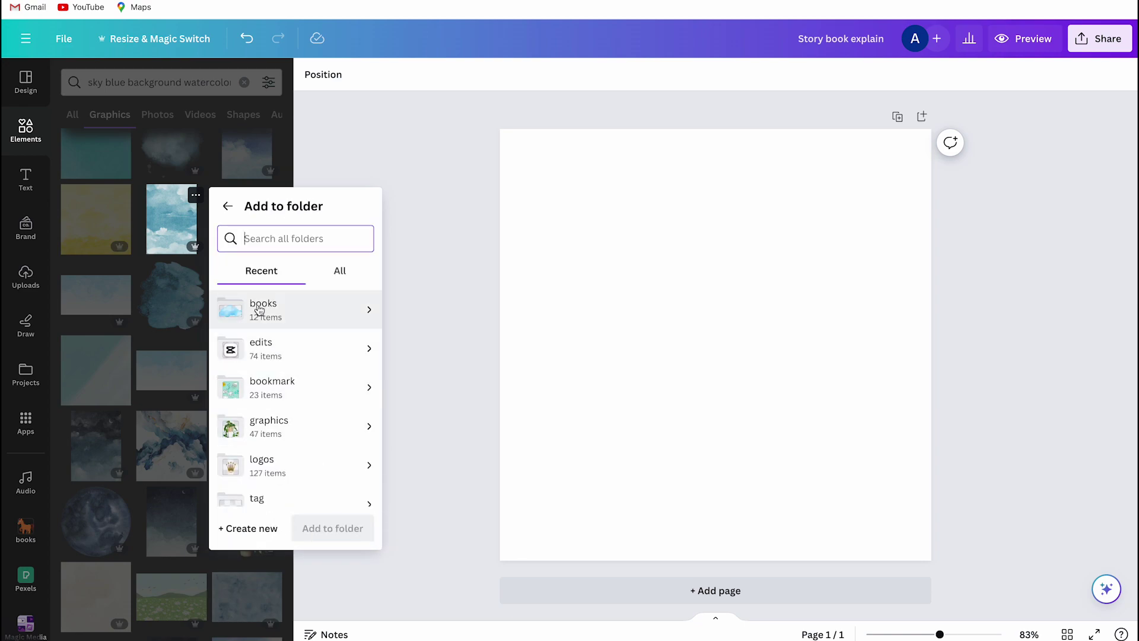
click(268, 319)
click(328, 495)
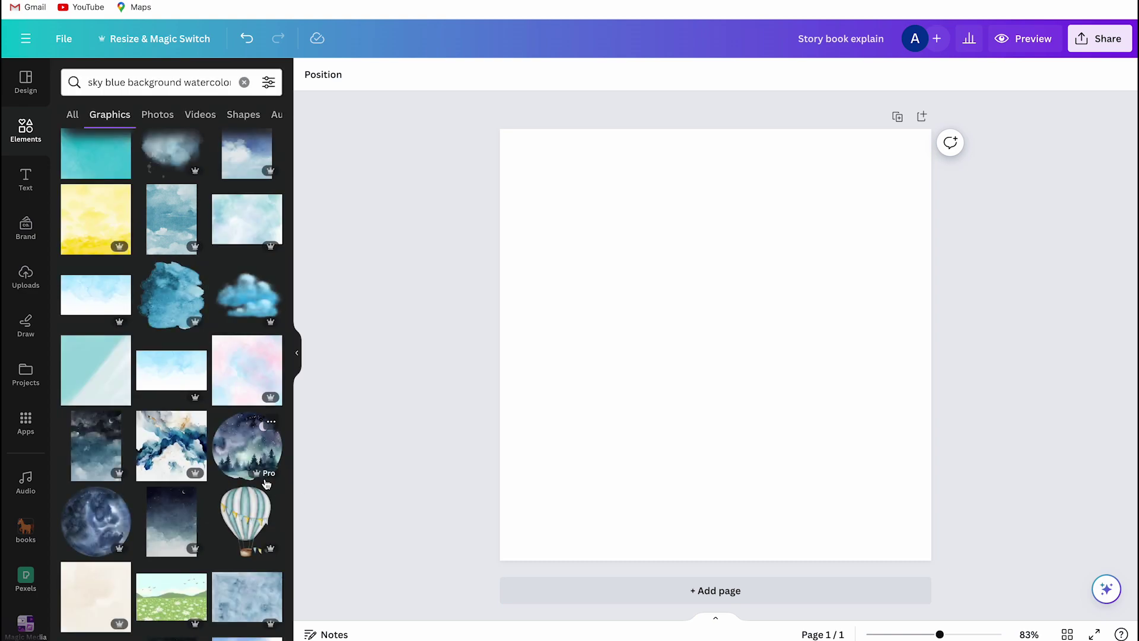
click(27, 380)
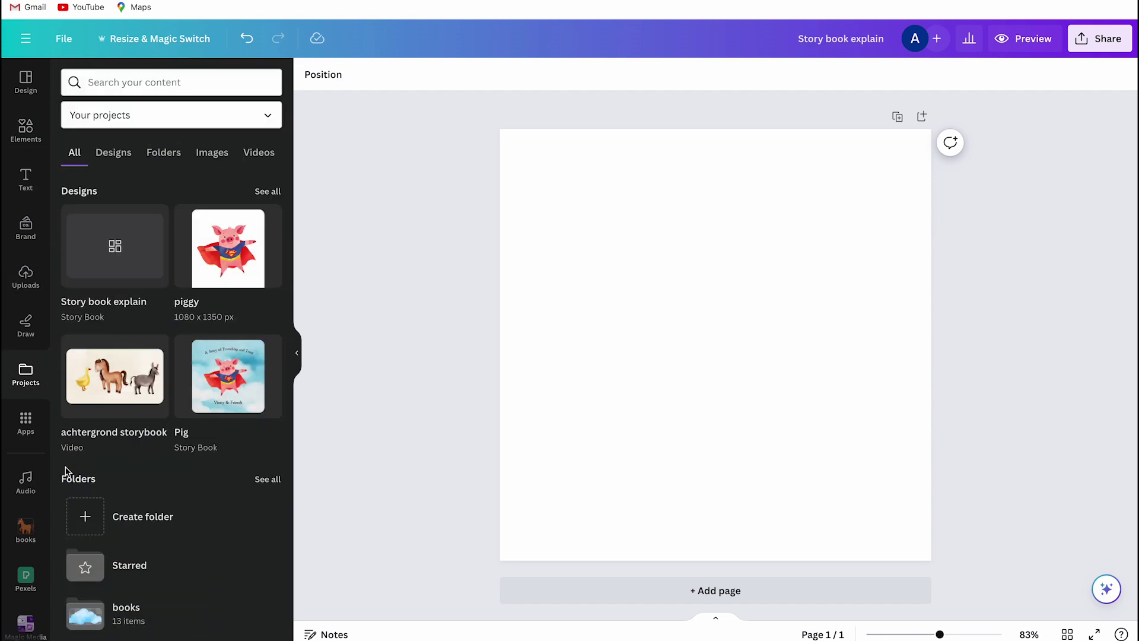
- Drag the cloudy sky image from the books folder onto the page, set it as background, and crop it
click(143, 617)
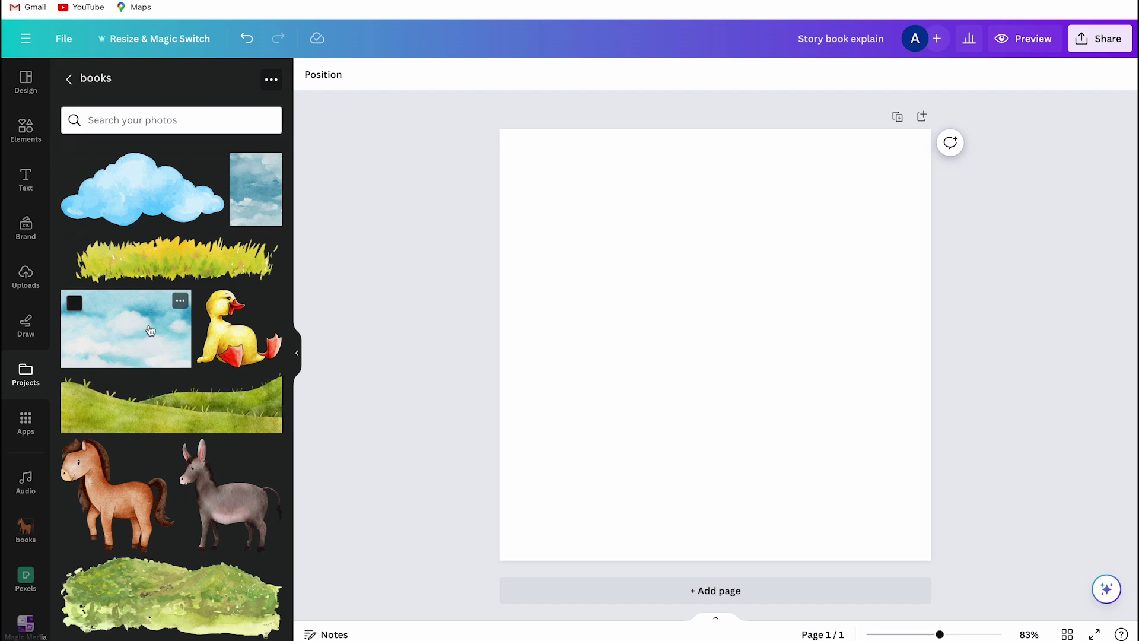
click(181, 301)
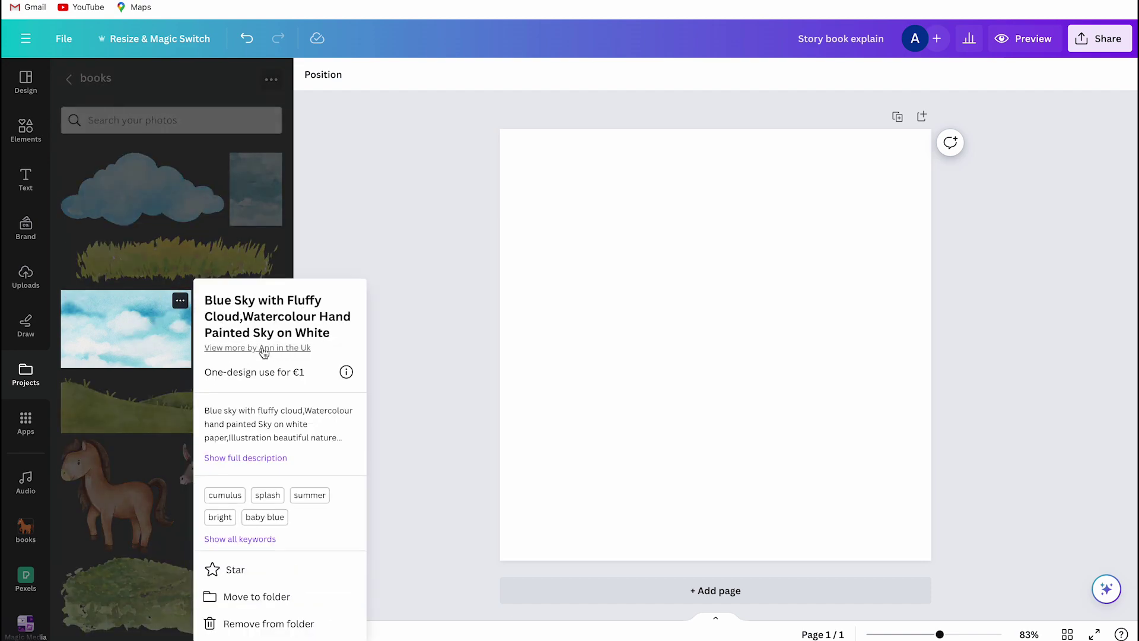
click(141, 330)
drag(126, 327, 611, 267)
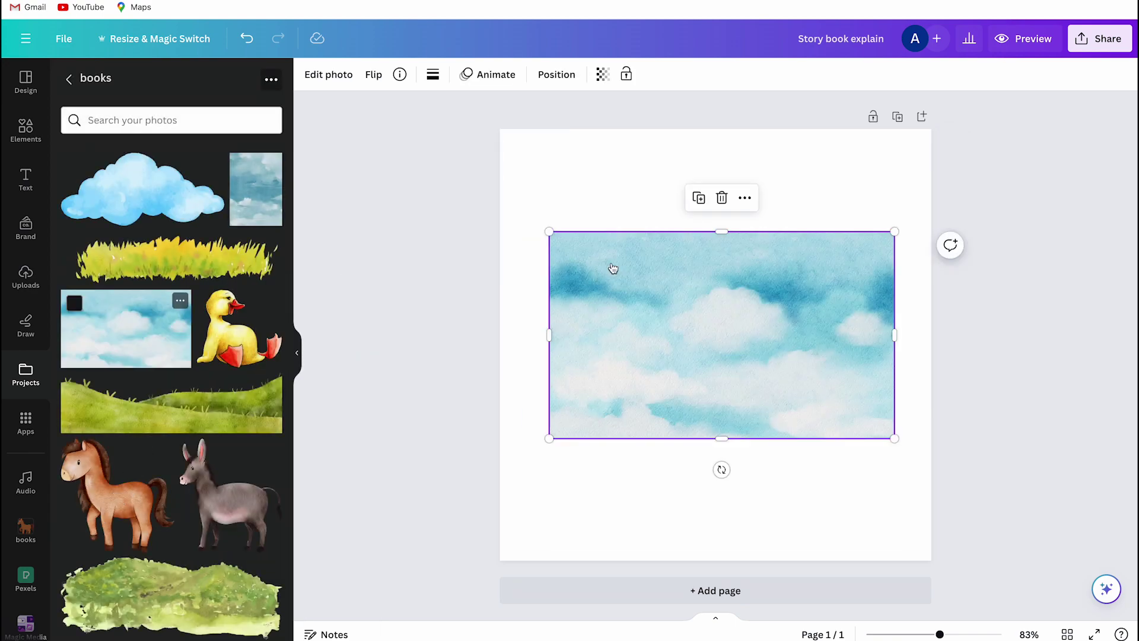
click(300, 357)
right_click(550, 296)
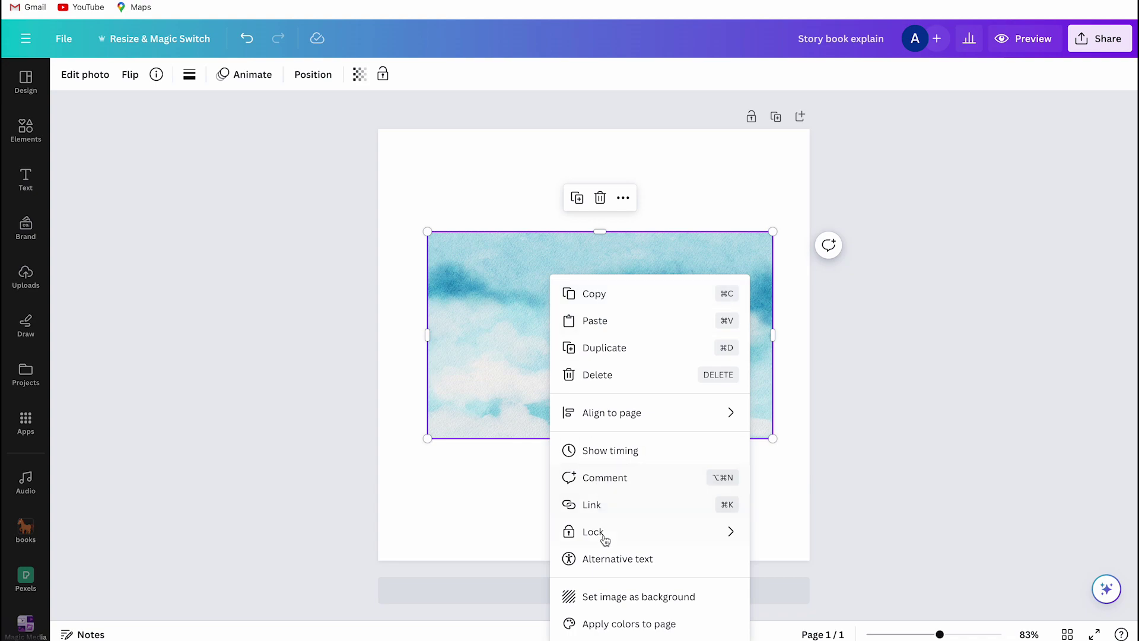
click(623, 596)
double_click(567, 305)
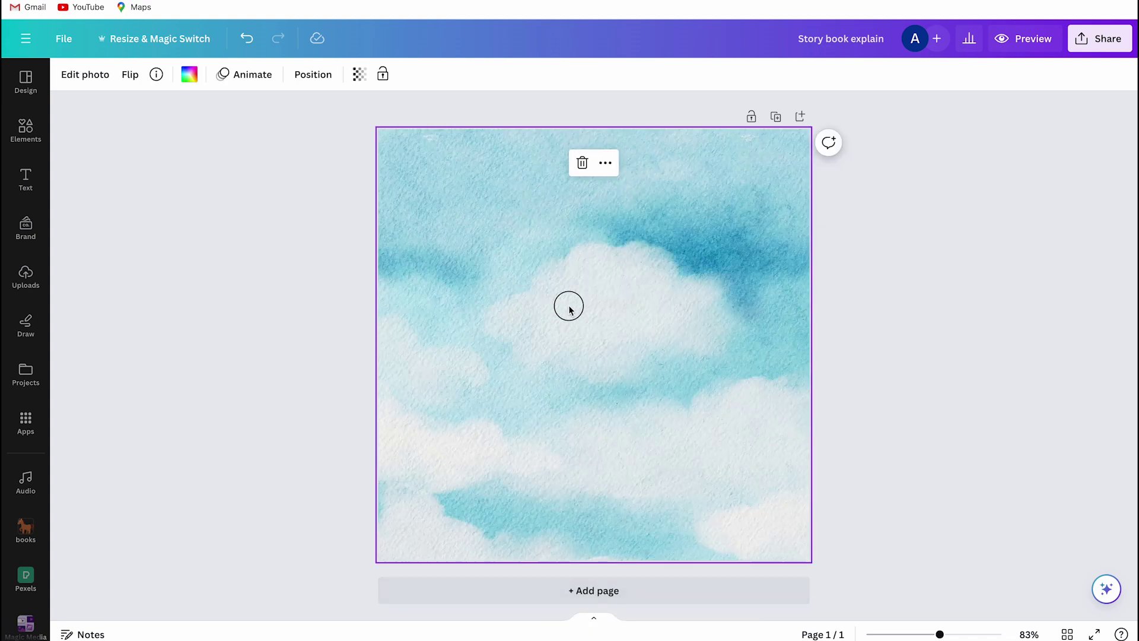
drag(648, 293, 617, 292)
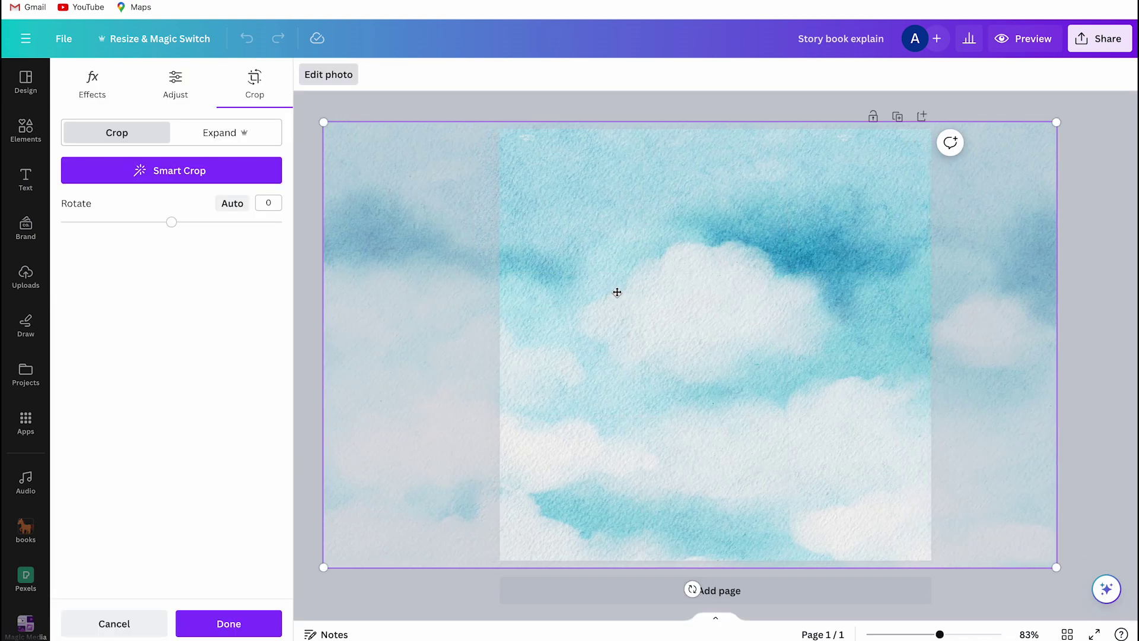
click(229, 623)
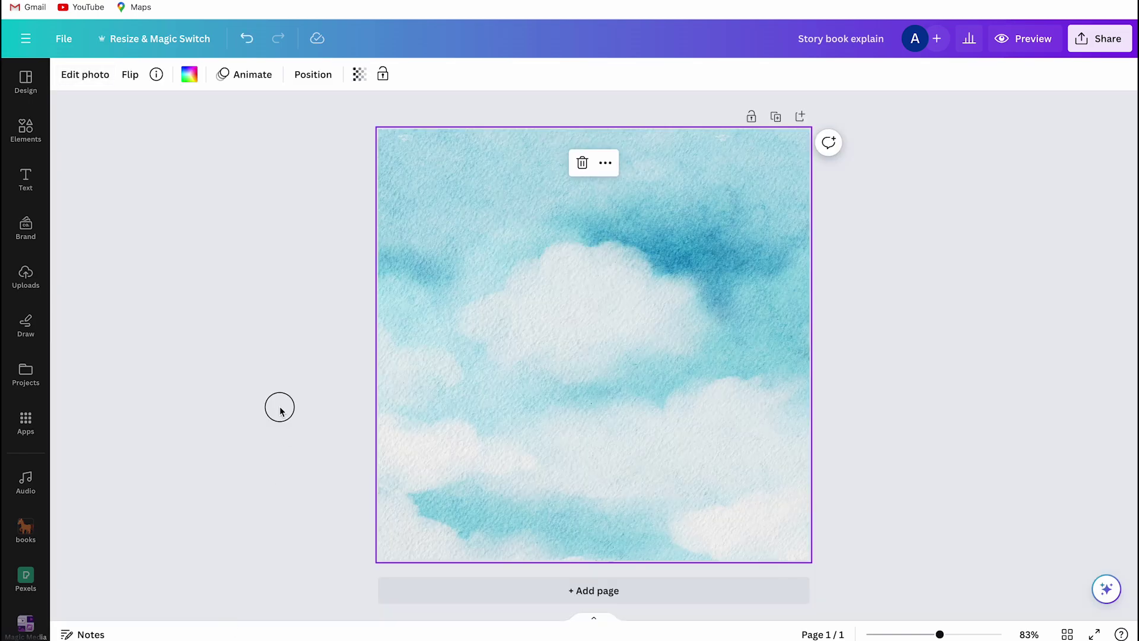
click(279, 408)
- Copy the story's full title line from the written story document
click(697, 618)
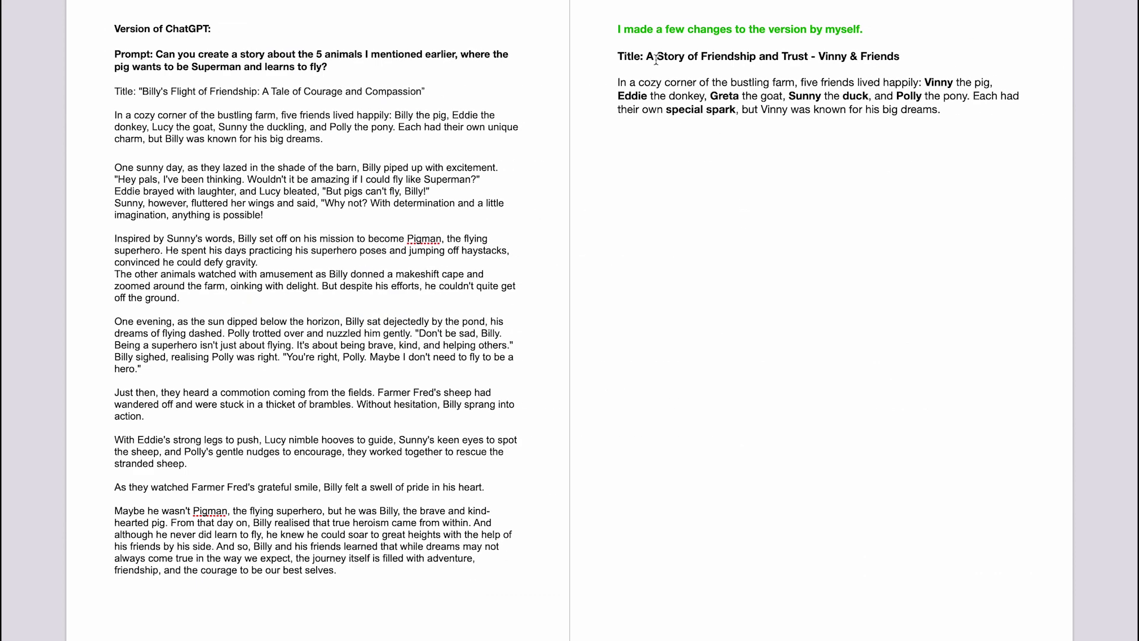
drag(646, 56, 904, 56)
right_click(866, 55)
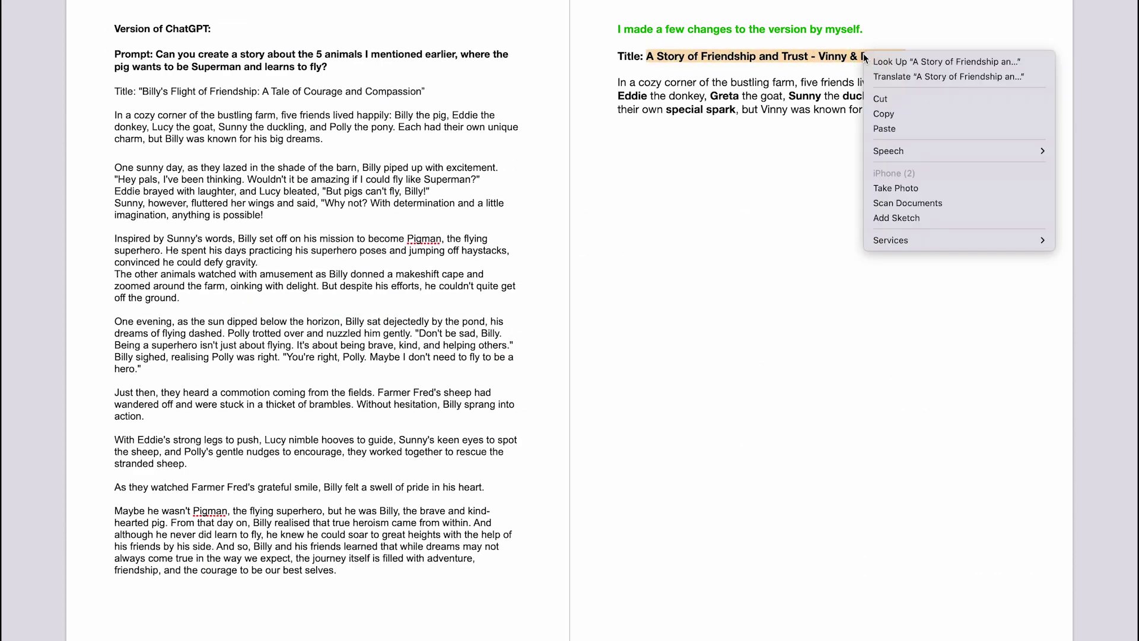
click(877, 117)
click(660, 618)
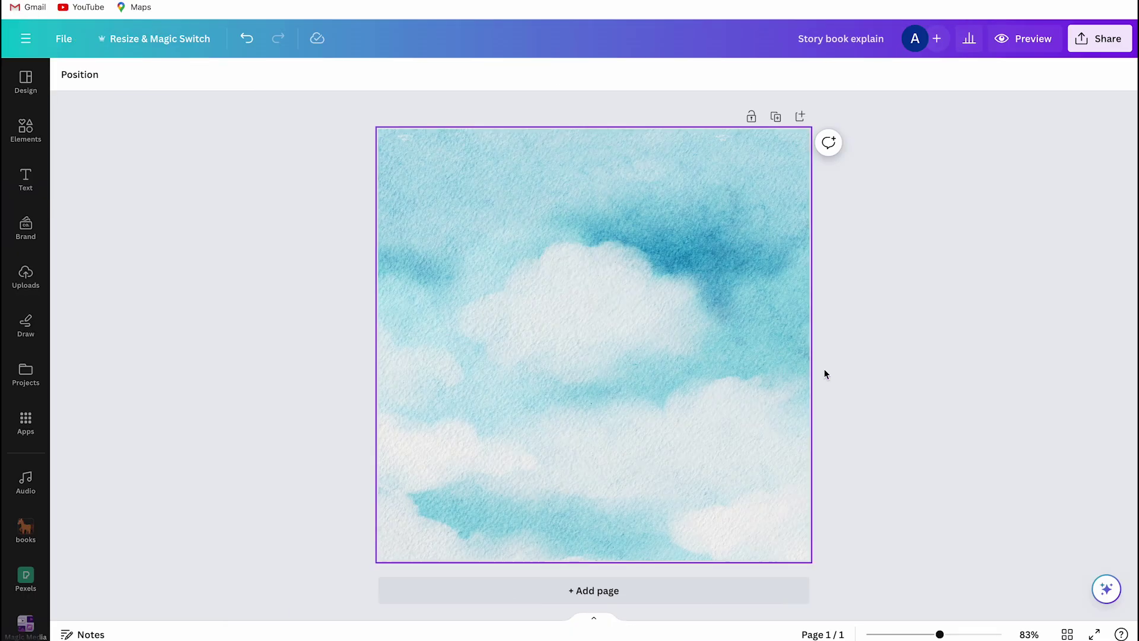
- Add a text box with the pasted title, trimmed to 'A Story of Friendship and Trust'
key(t)
click(633, 344)
key(ctrl+a)
key(BackSpace)
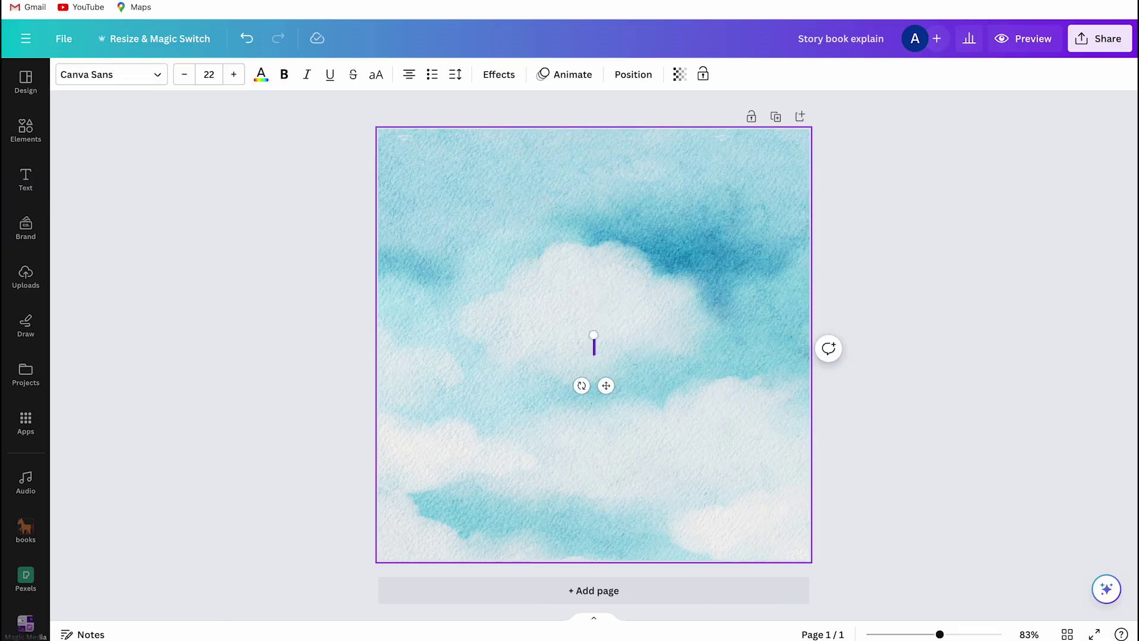
key(ctrl+v)
drag(663, 345, 787, 342)
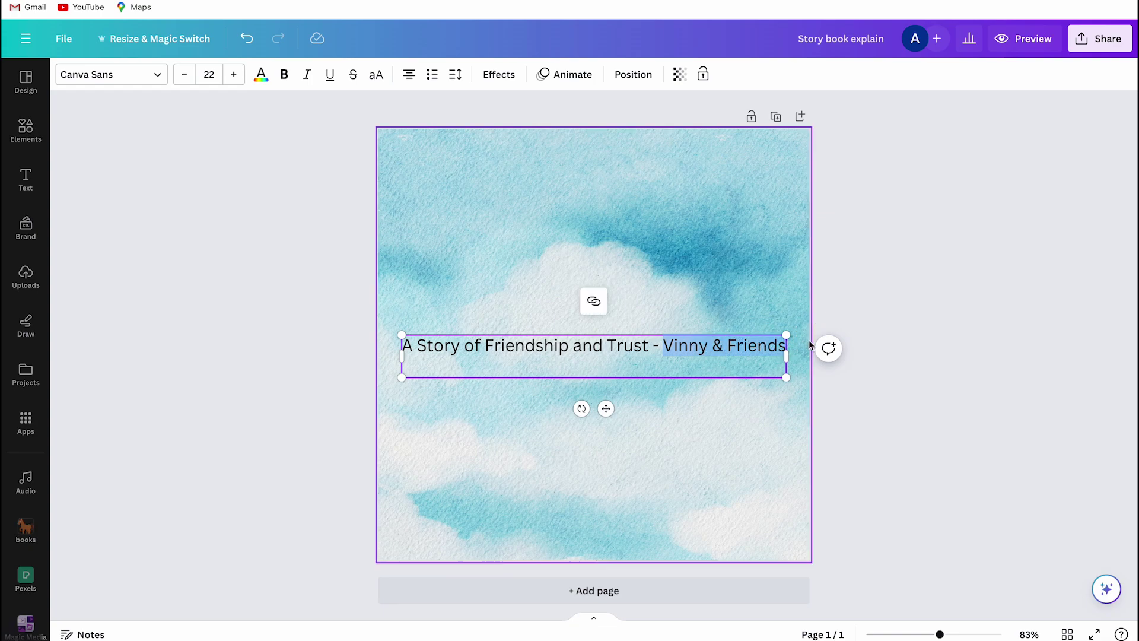
key(BackSpace)
key(BackSpace)
key(BackSpace)
key(BackSpace)
key(ctrl+a)
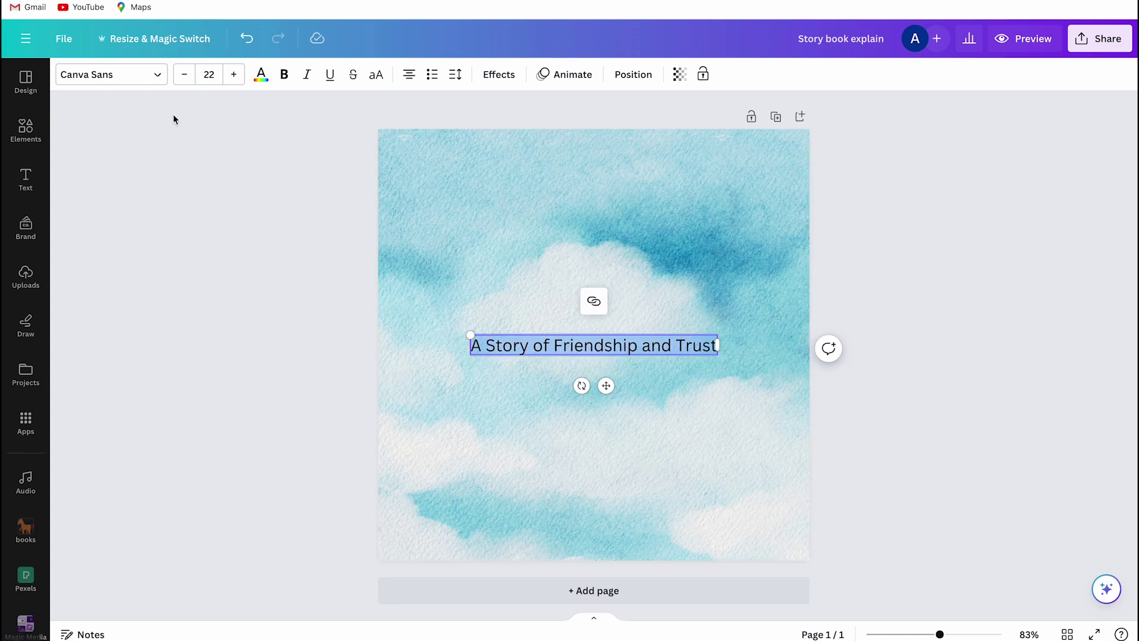
- Set the subtitle to the Chapbook font at size 30
click(119, 75)
click(127, 115)
text(chap)
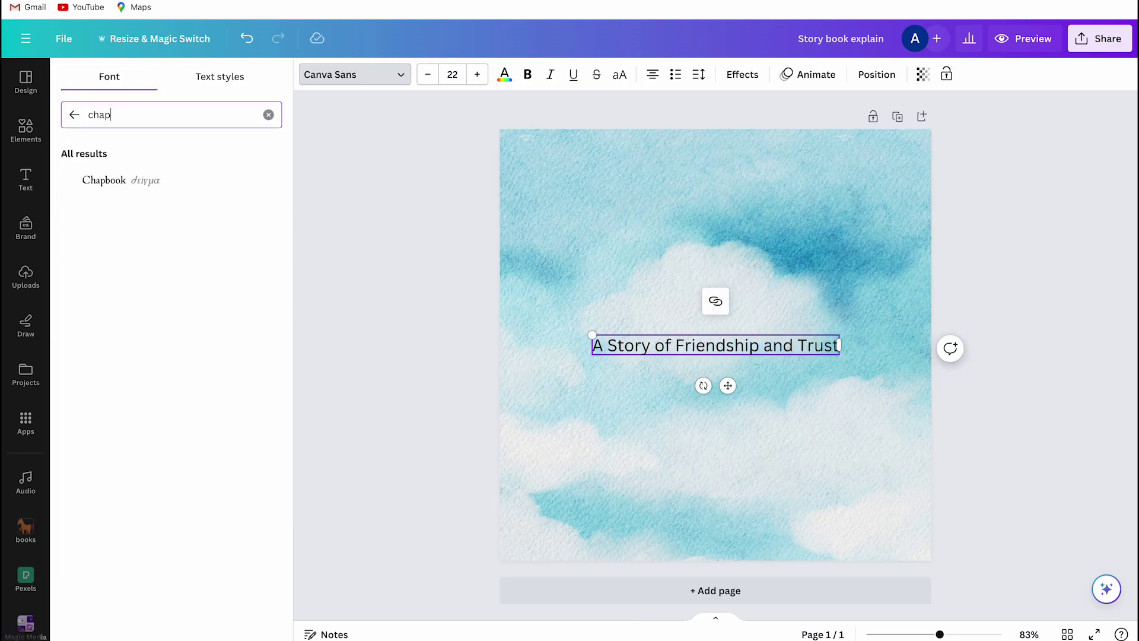
click(91, 178)
key(Escape)
click(210, 75)
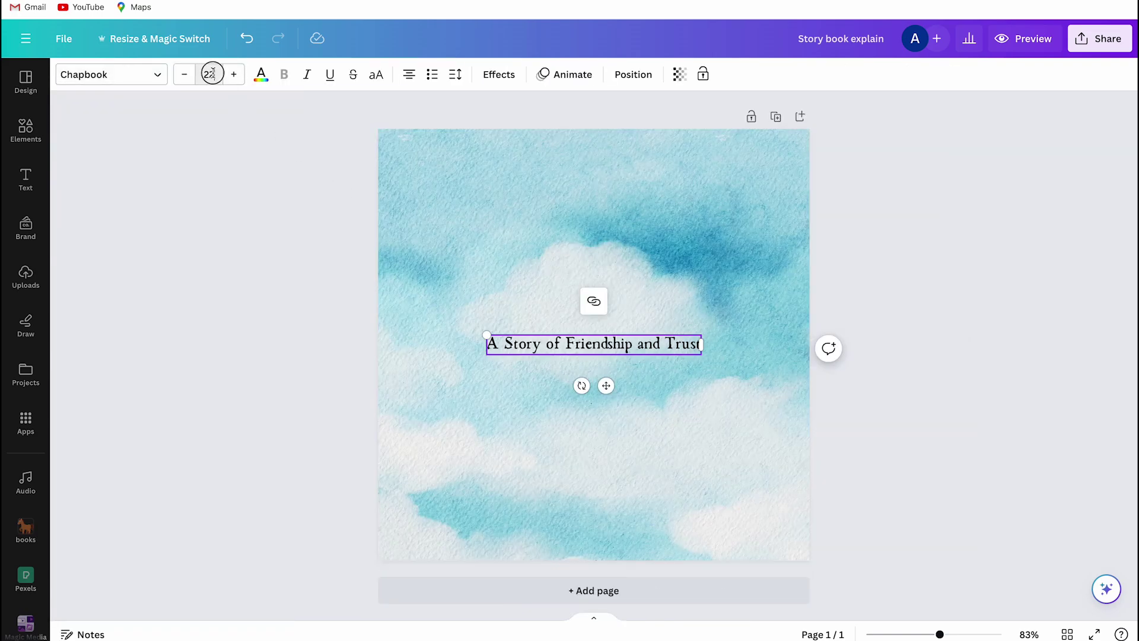
text(30)
key(Return)
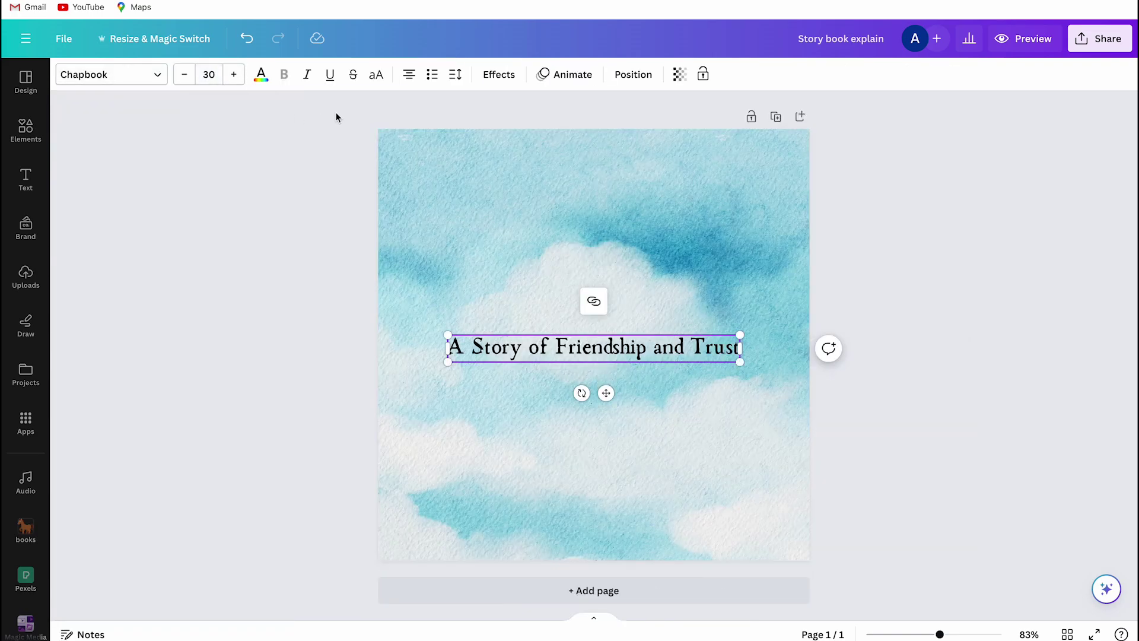
- Apply a Curve effect of 14 to the subtitle and move it to the page top
click(498, 74)
click(171, 563)
scroll(267, 593, down, 1)
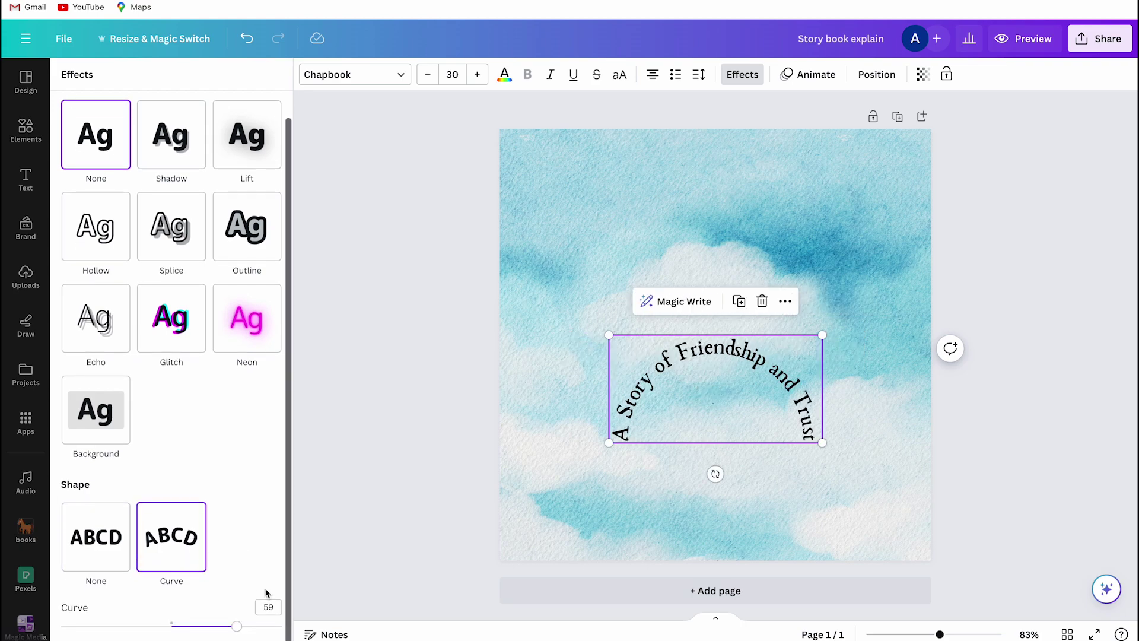
click(268, 606)
text(14)
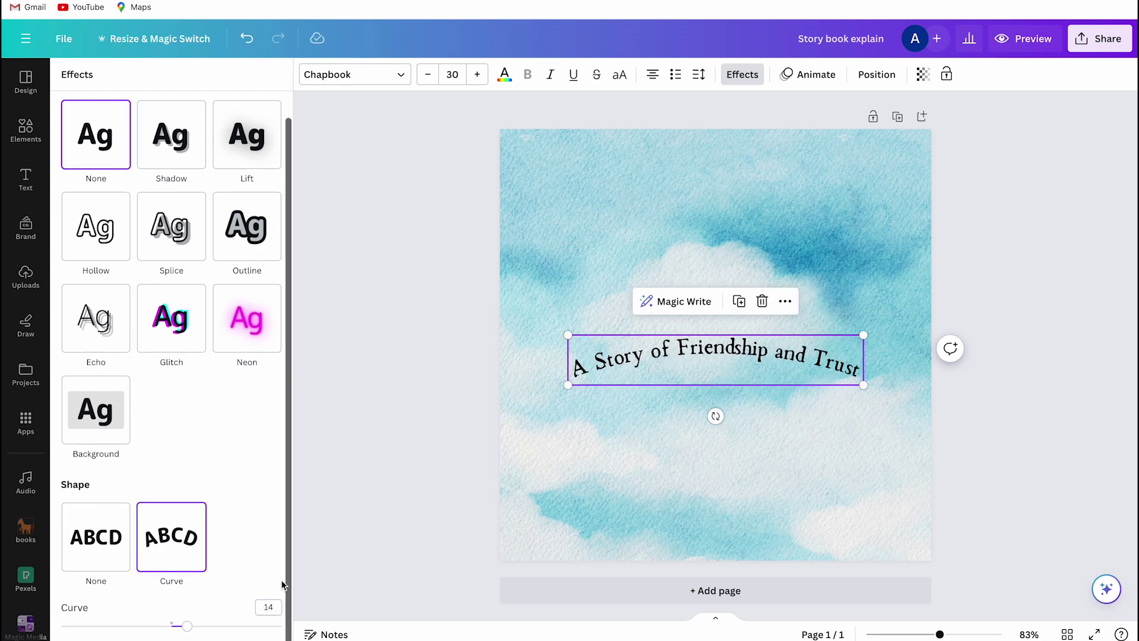
drag(186, 625, 191, 626)
click(275, 606)
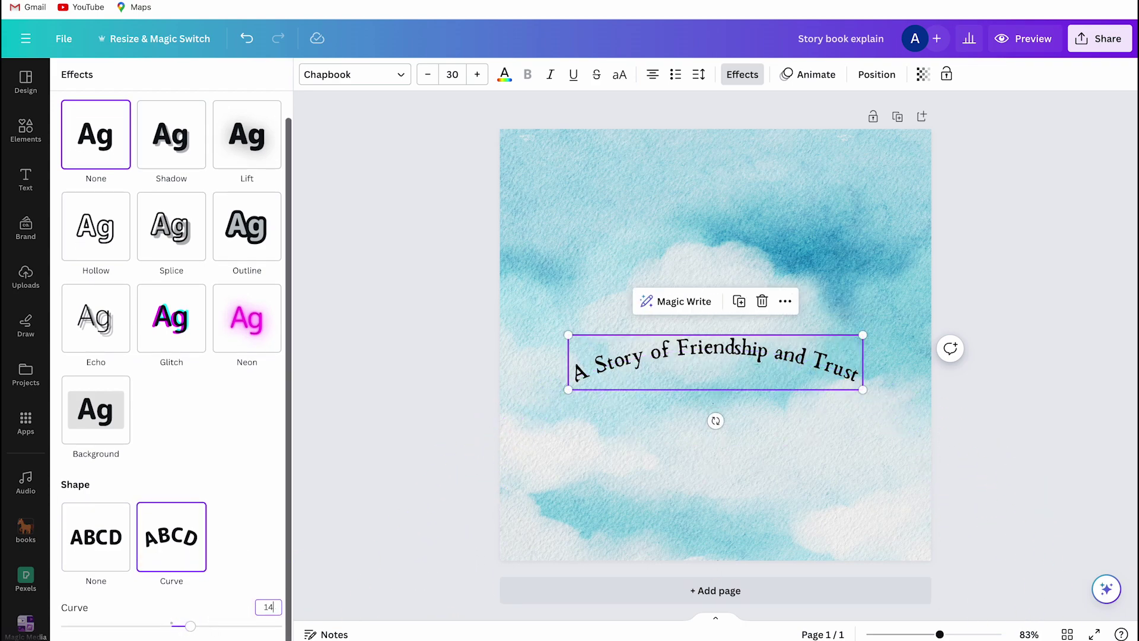
text(14)
key(Return)
drag(668, 359, 675, 193)
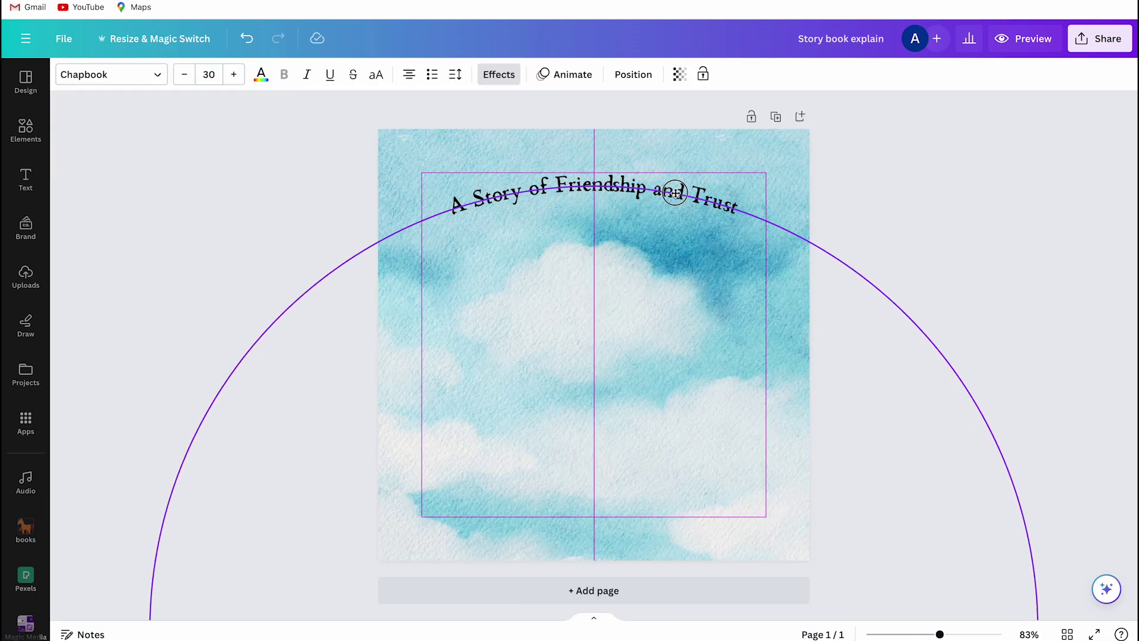
click(294, 369)
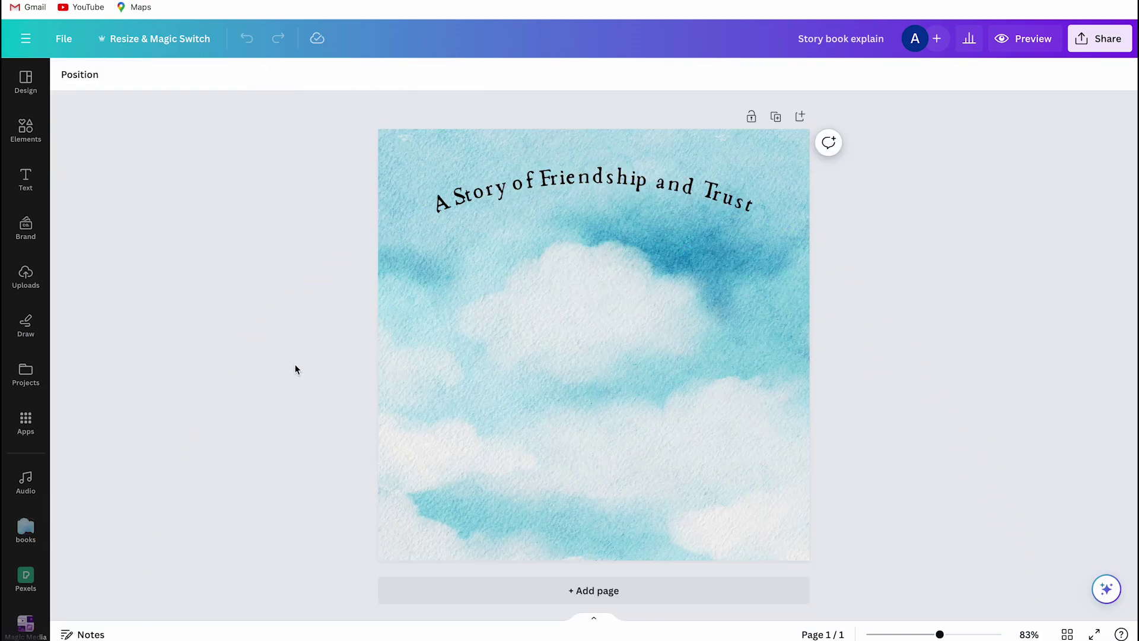
- Show rulers, add 'Vinny & Friends' at size 30, and center it near the page bottom
key(shift+r)
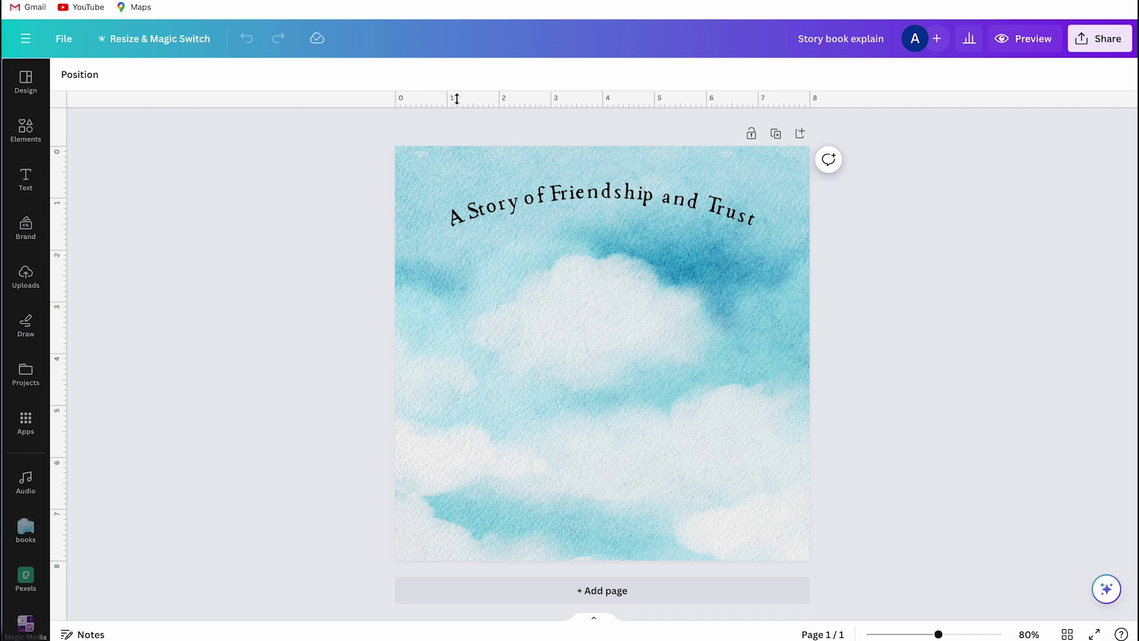
click(346, 180)
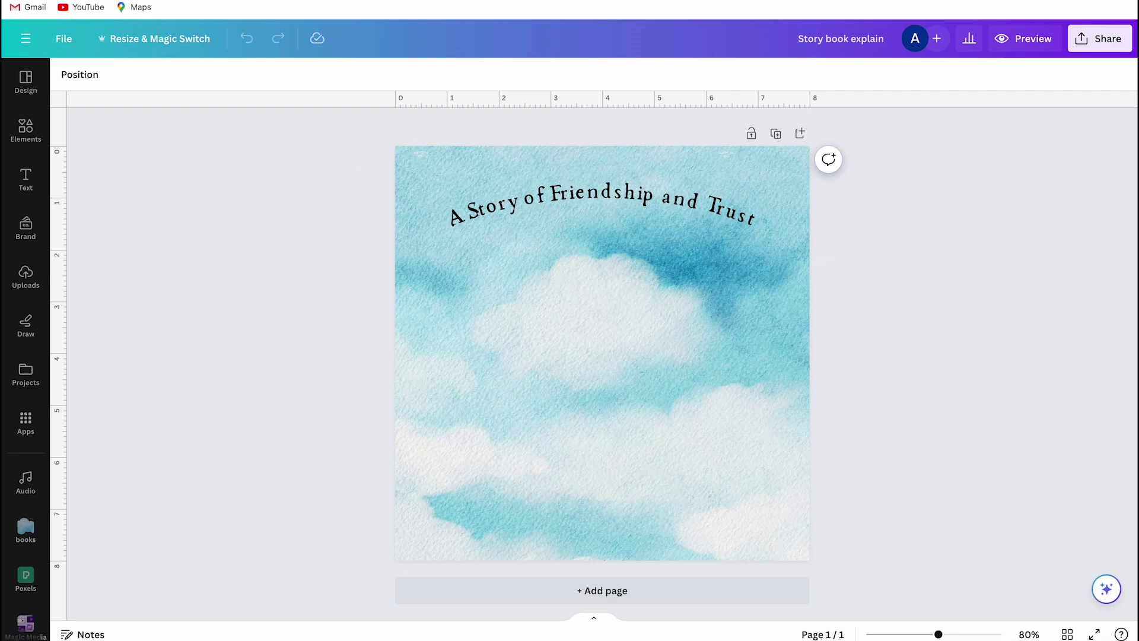
key(ctrl+v)
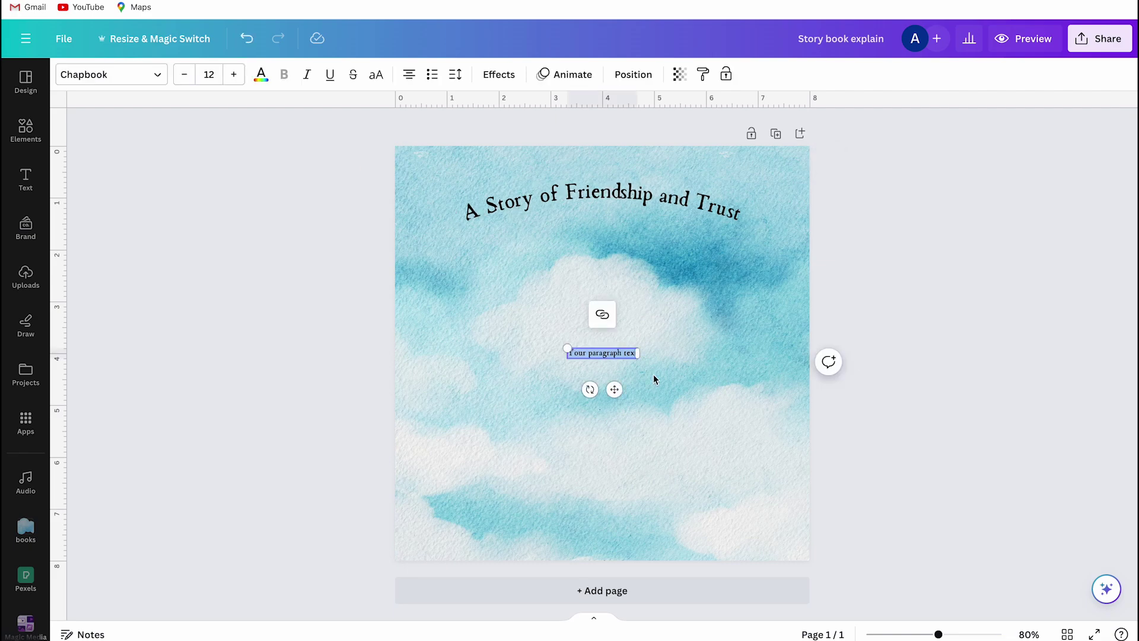
double_click(591, 362)
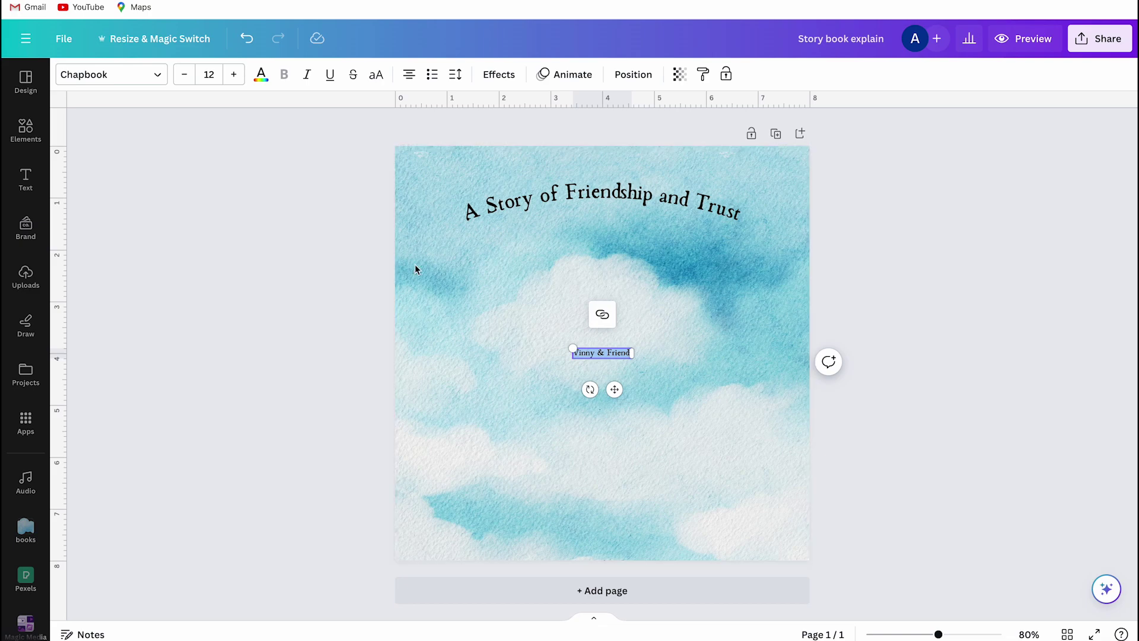
click(210, 74)
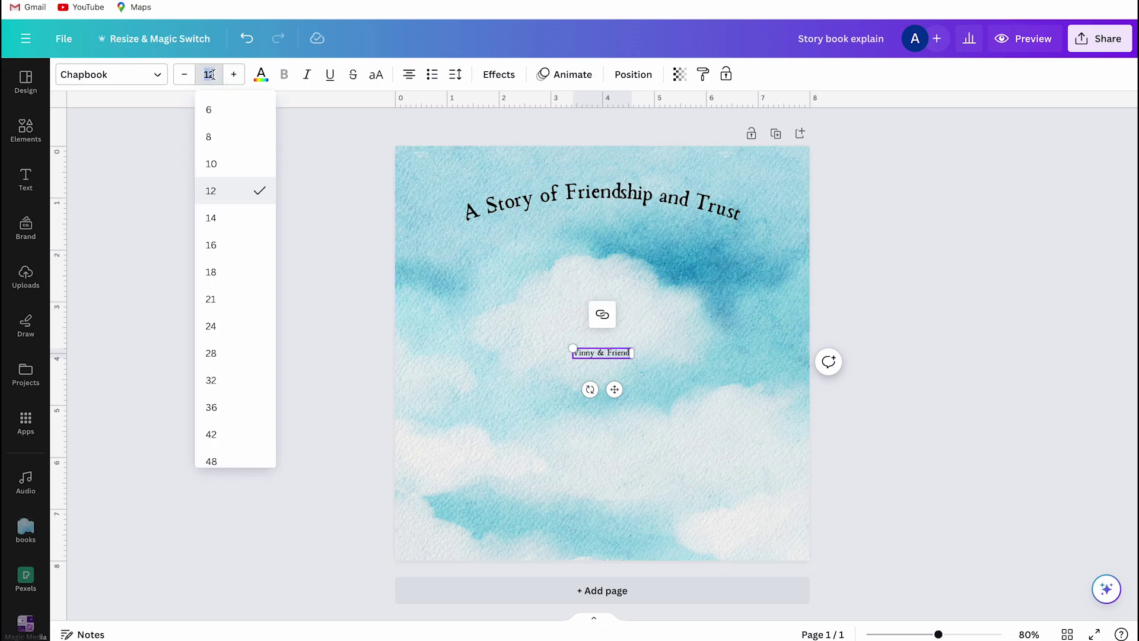
key(Return)
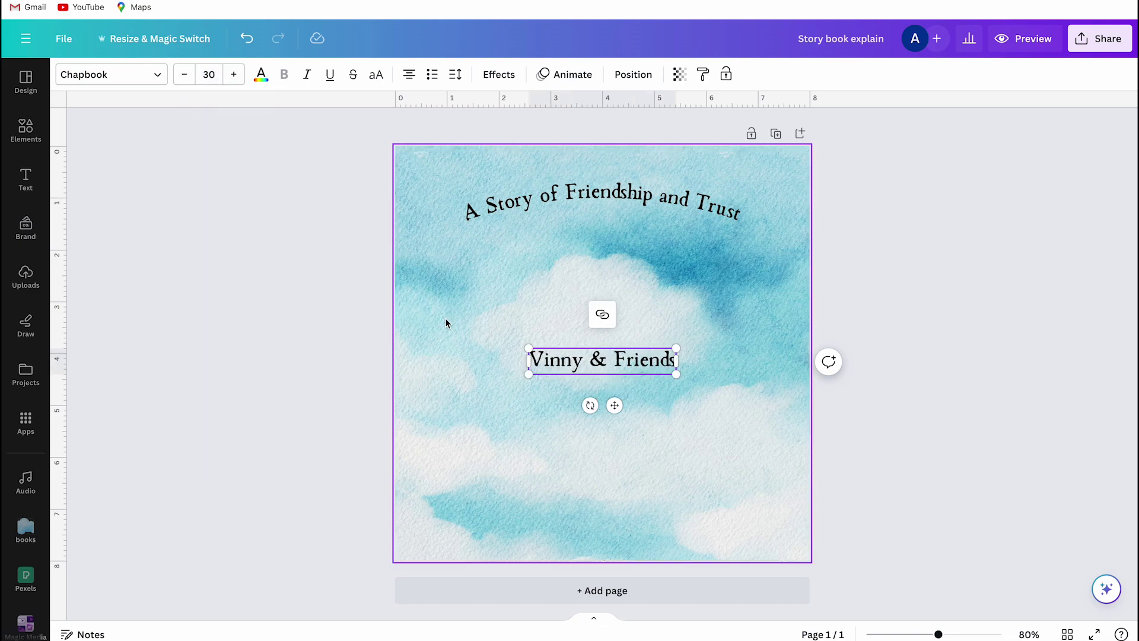
drag(614, 405, 612, 550)
click(918, 427)
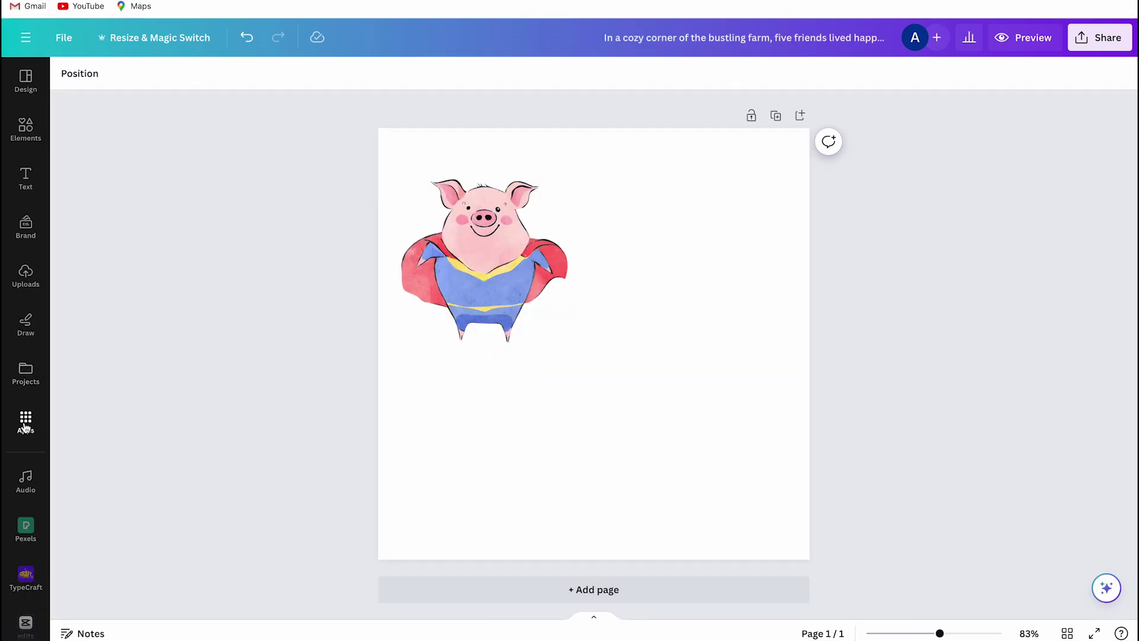
- In Magic Media, prompt for a watercolour children's-book pig wearing a superman cape and generate images
click(25, 422)
scroll(87, 347, down, 5)
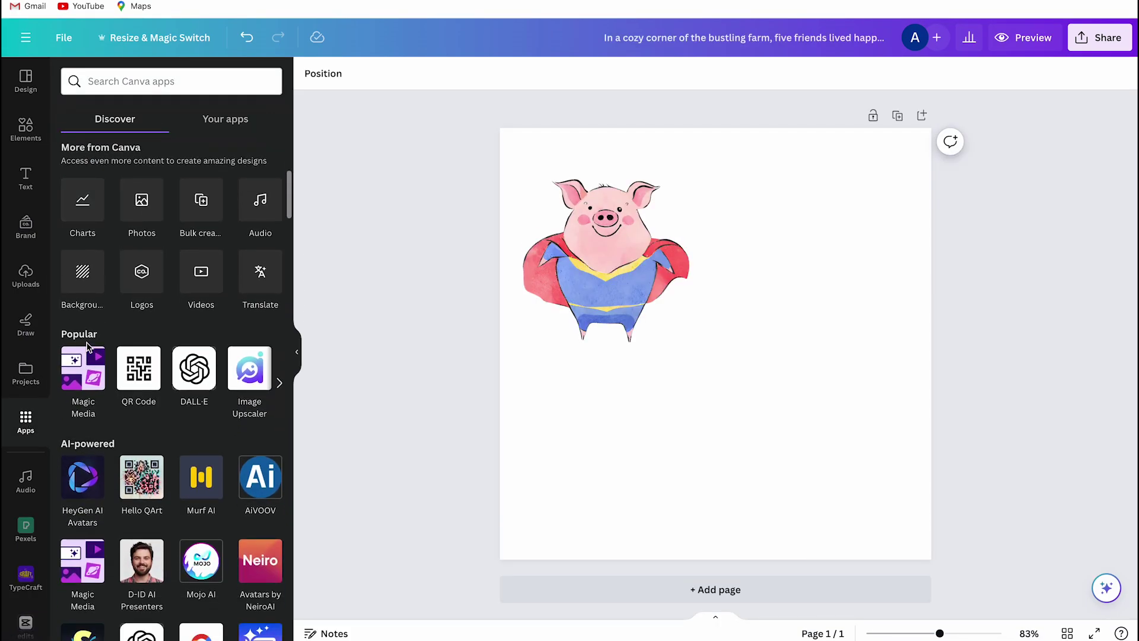
click(87, 350)
click(212, 194)
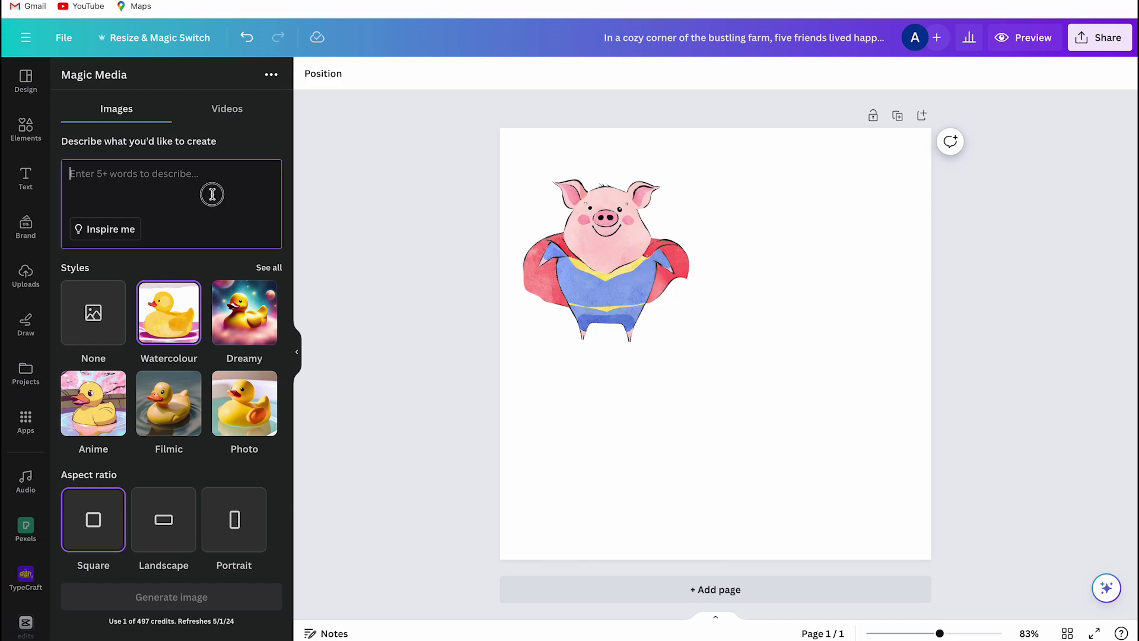
text(Cr)
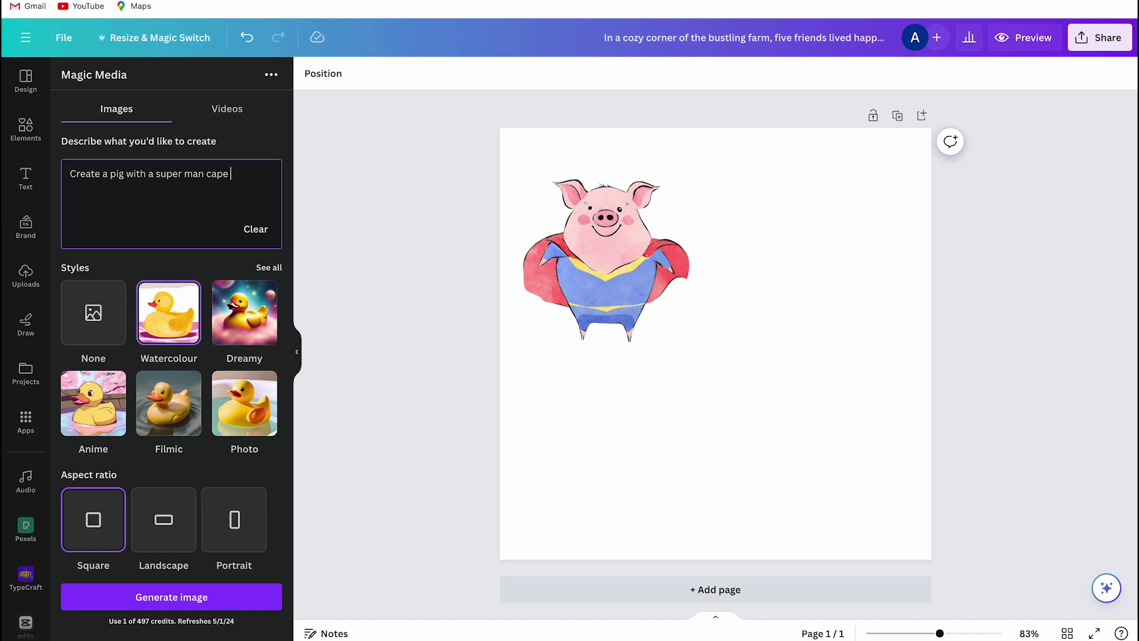
text(ildren)
key(BackSpace)
key(BackSpace)
key(BackSpace)
key(BackSpace)
key(BackSpace)
key(BackSpace)
text(hildre)
click(179, 593)
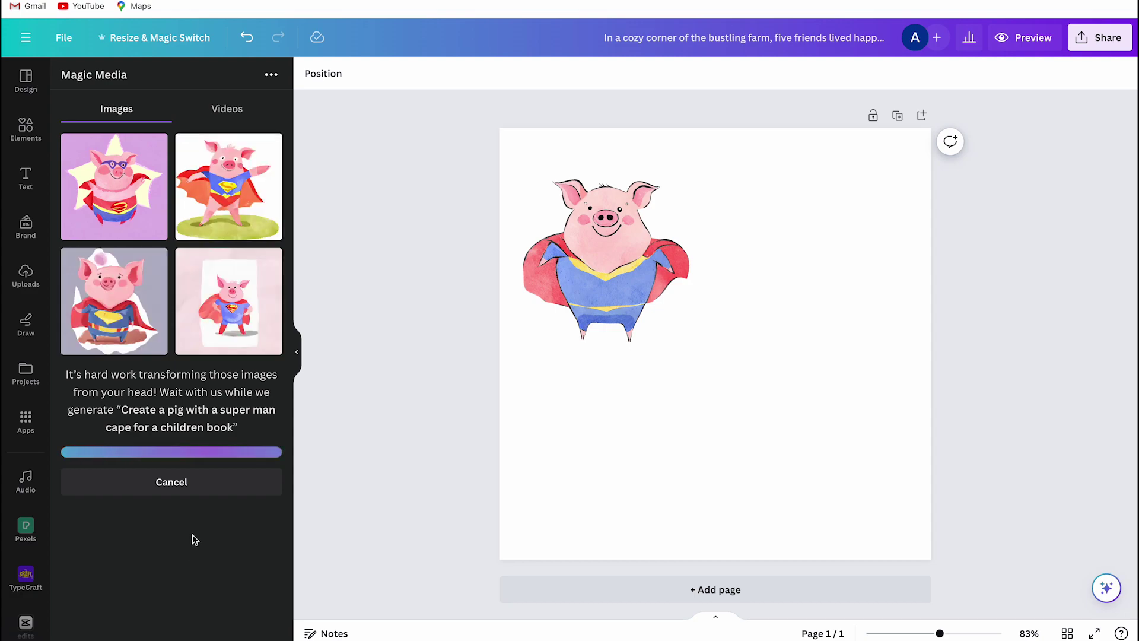
- Insert a generated pig, request more like it, and shrink it into the upper right
click(238, 196)
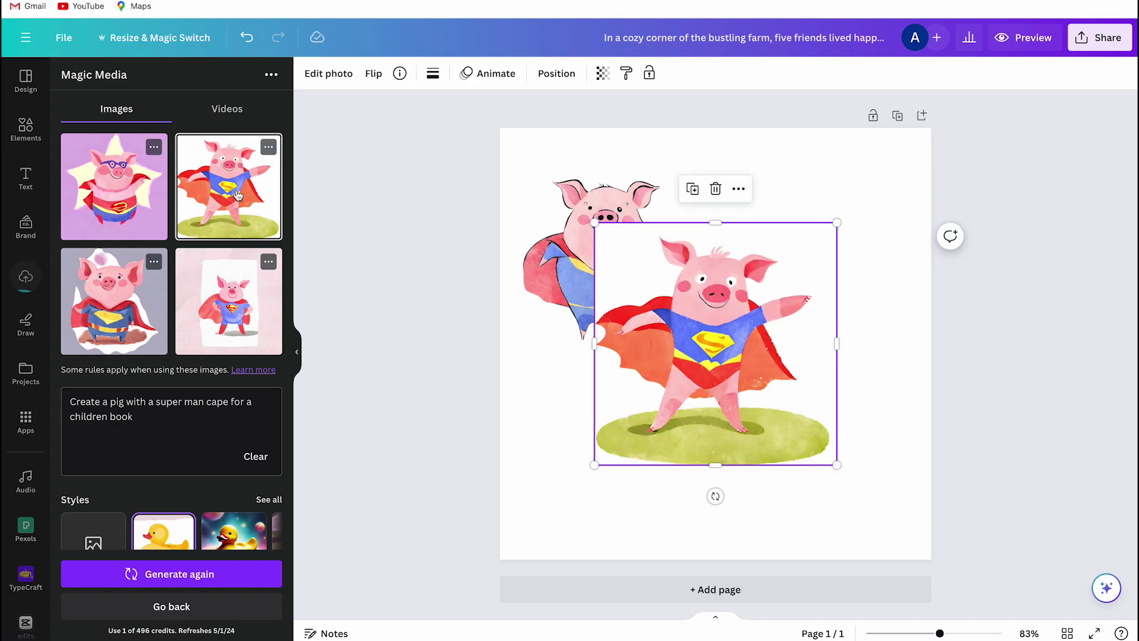
click(268, 147)
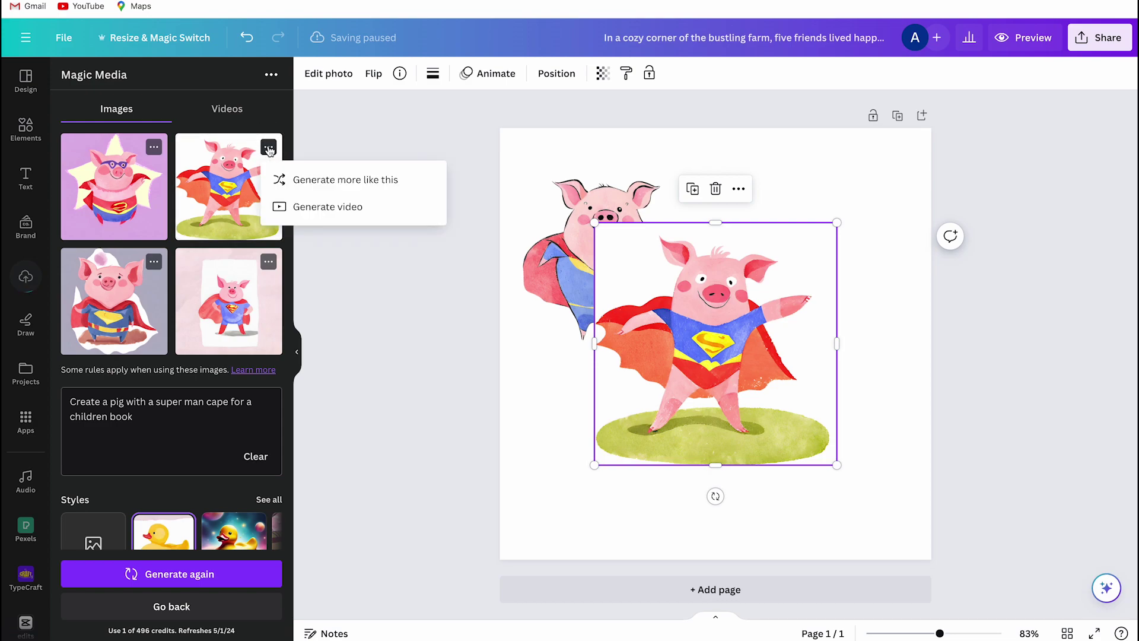
click(295, 179)
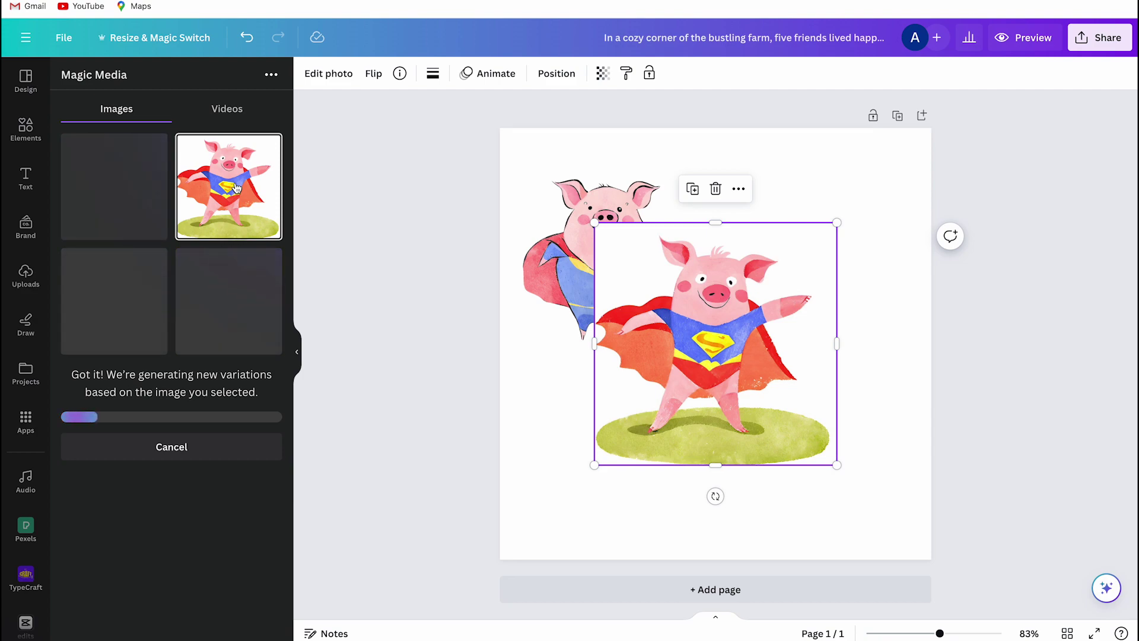
drag(751, 258, 839, 190)
drag(682, 155, 745, 216)
drag(794, 236, 789, 180)
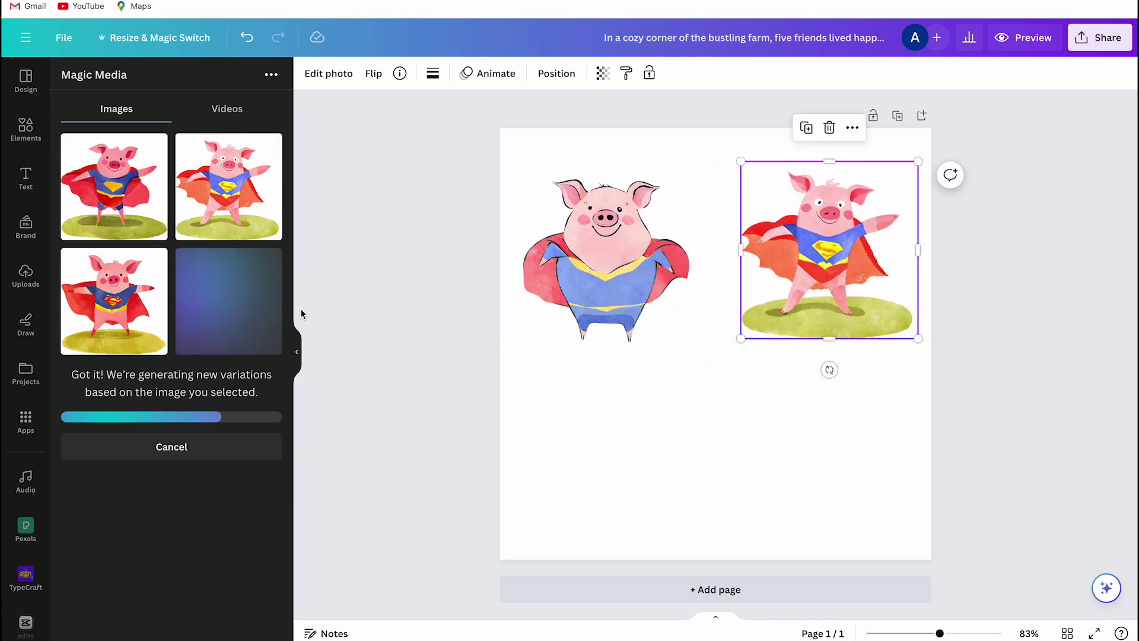
- Insert a third pig variation, shrunk and placed at the lower left
click(136, 309)
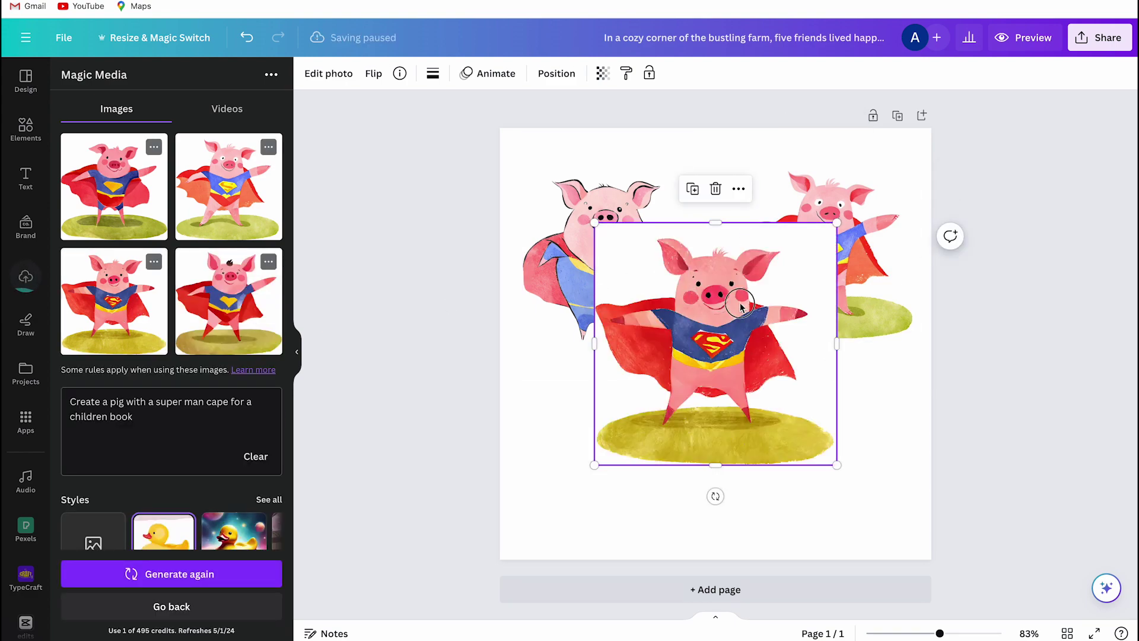
drag(741, 305, 669, 384)
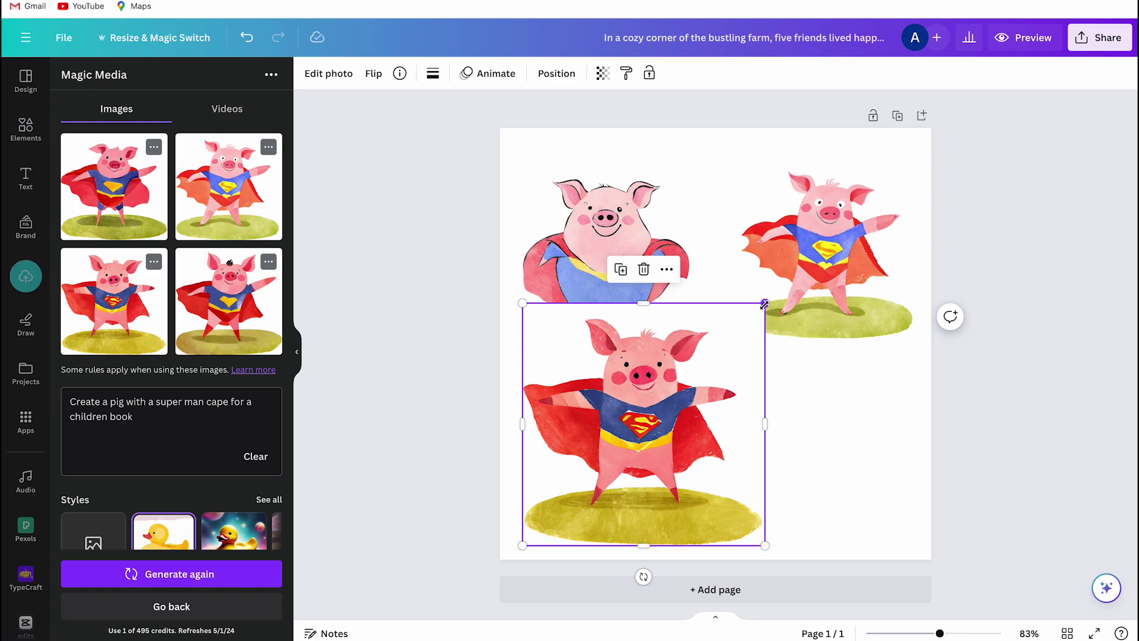
drag(764, 305, 700, 367)
drag(656, 398, 659, 393)
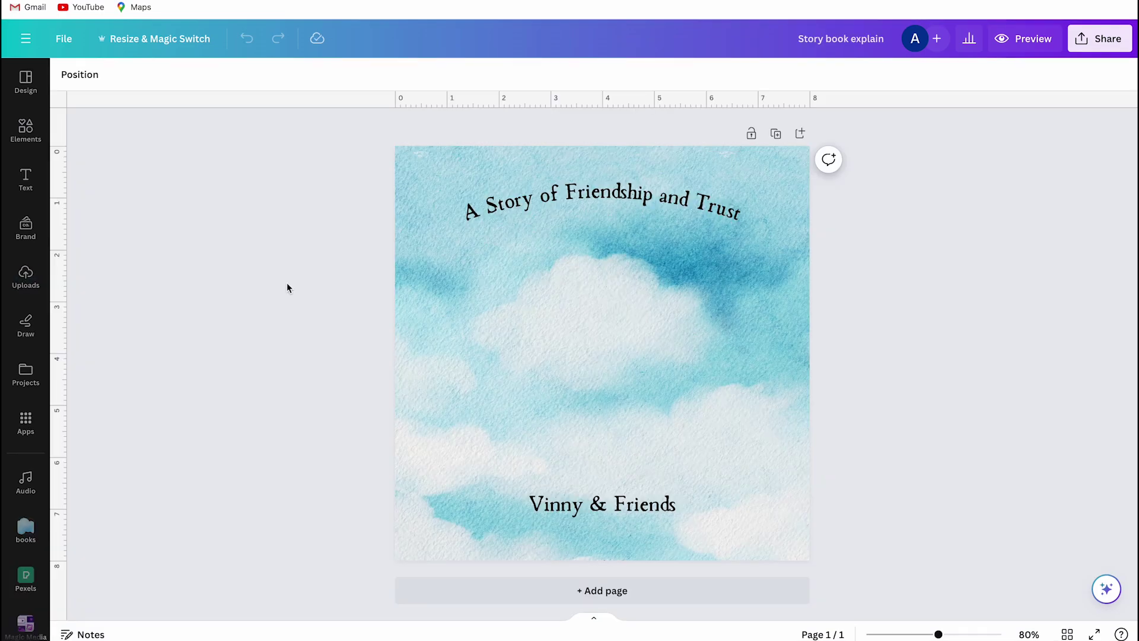
click(25, 276)
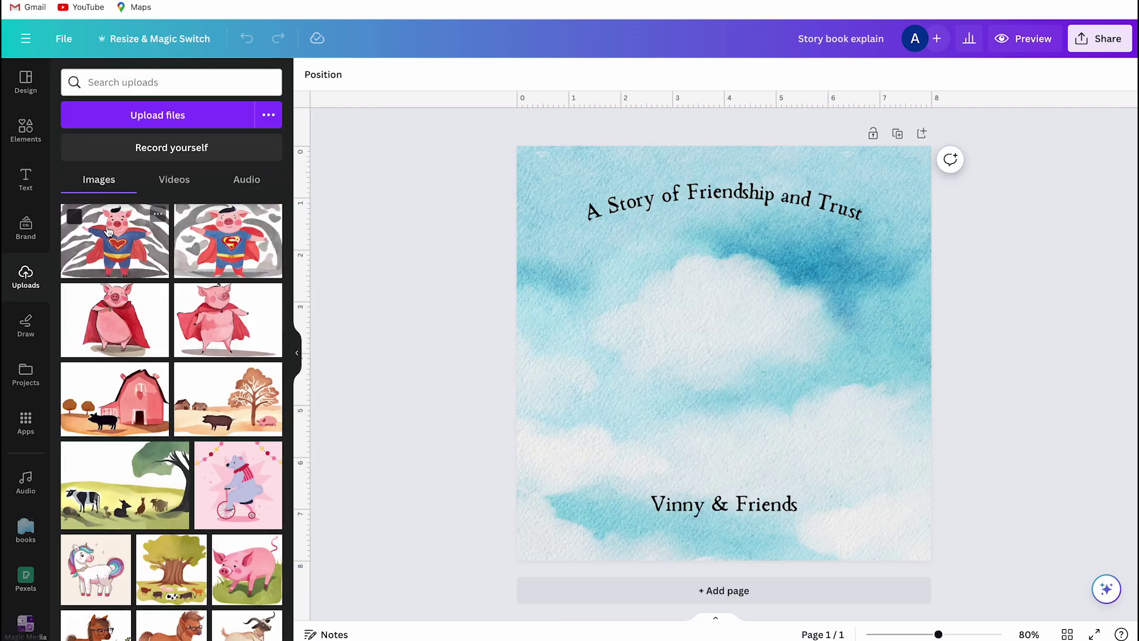
- Add the superhero pig image to the cover and remove its white background
scroll(117, 219, down, 5)
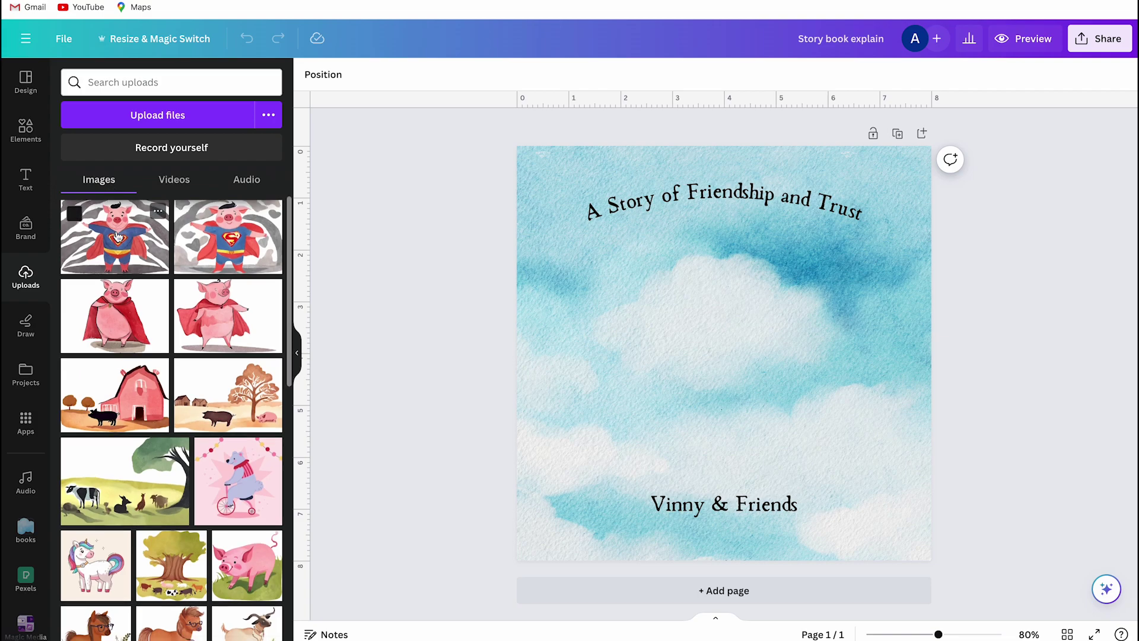
scroll(124, 307, down, 1)
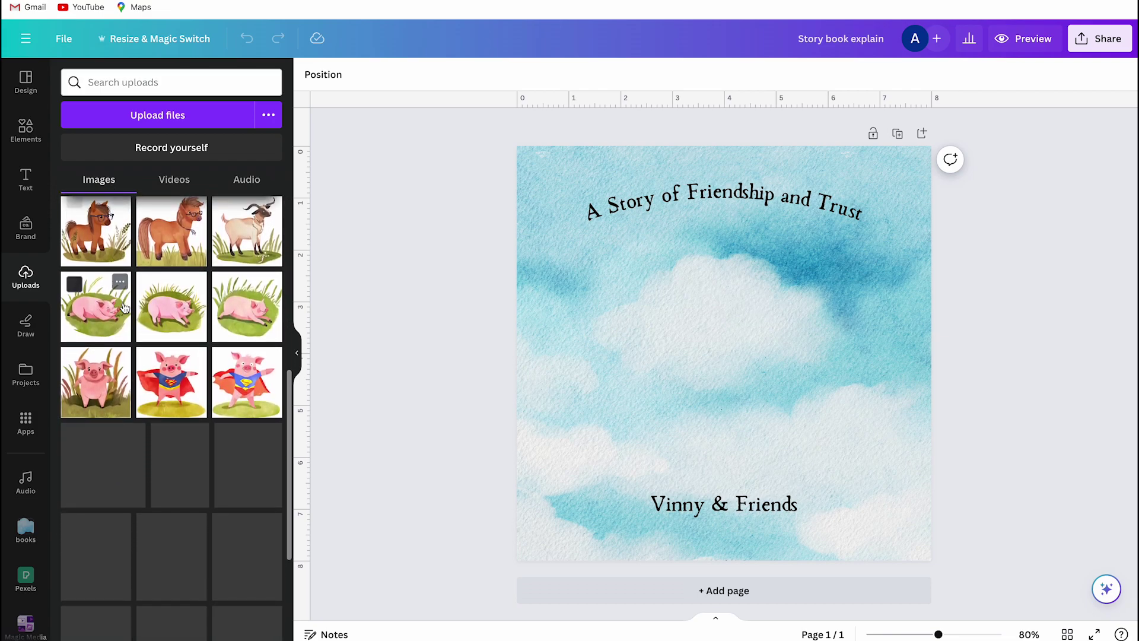
click(175, 356)
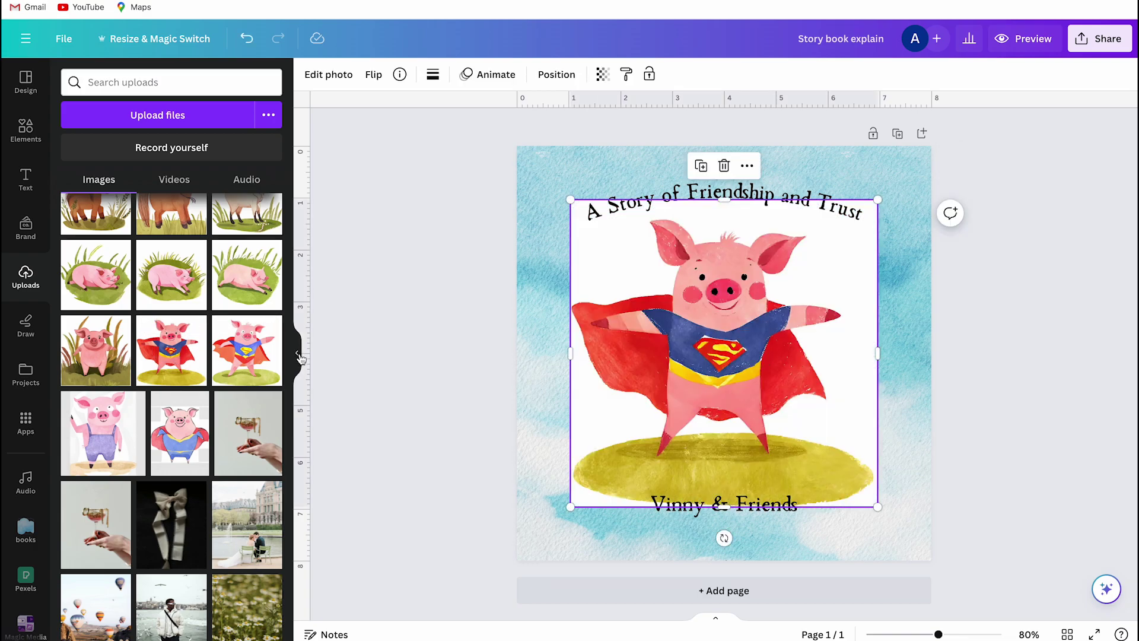
click(297, 352)
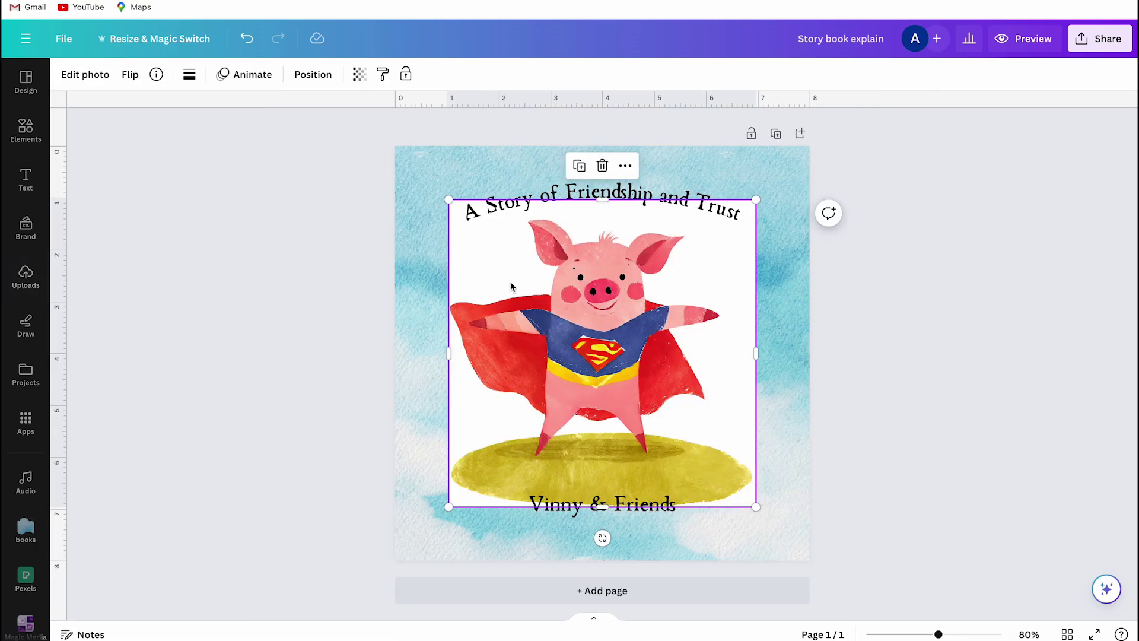
click(85, 74)
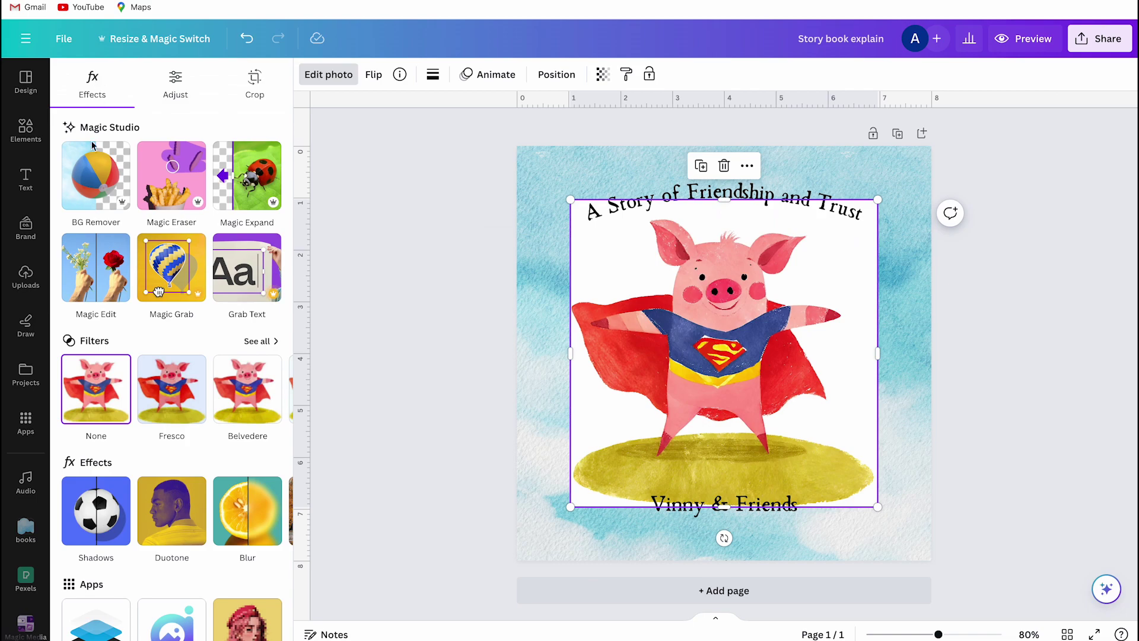
click(91, 177)
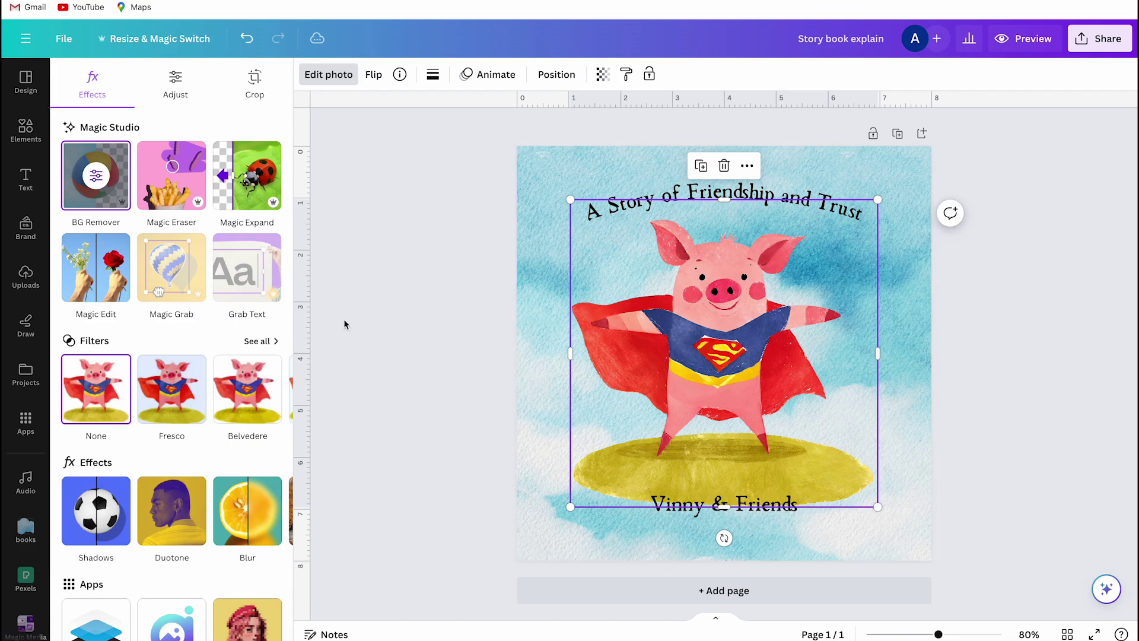
- Erase the yellow ground under the pig using a size-5 eraser brush
click(99, 178)
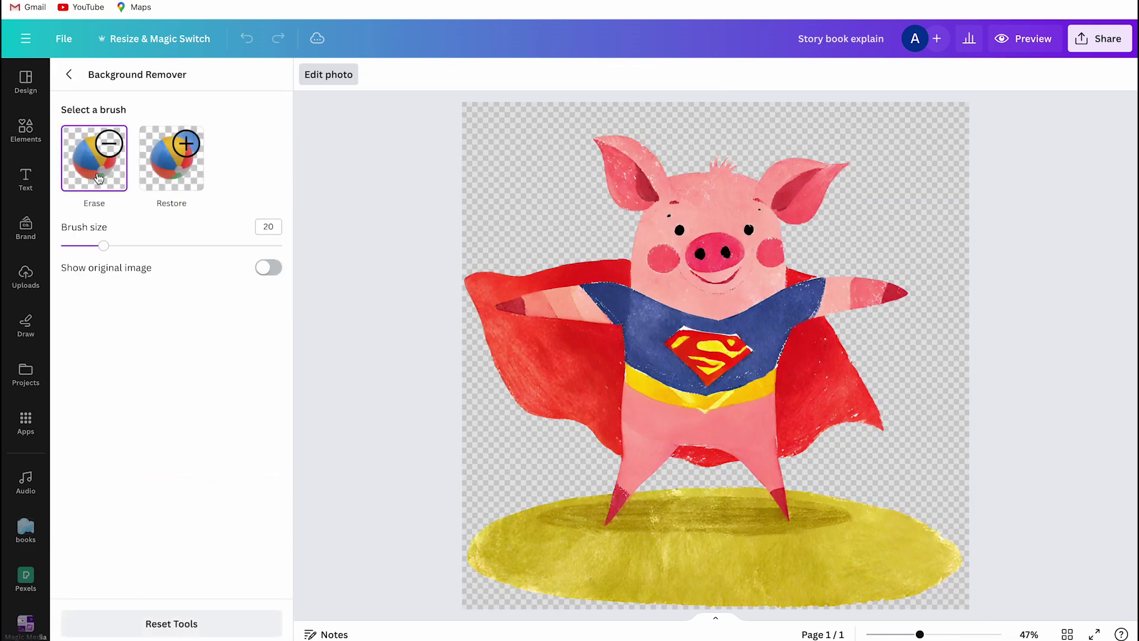
drag(567, 501, 628, 528)
click(70, 245)
scroll(565, 599, up, 2)
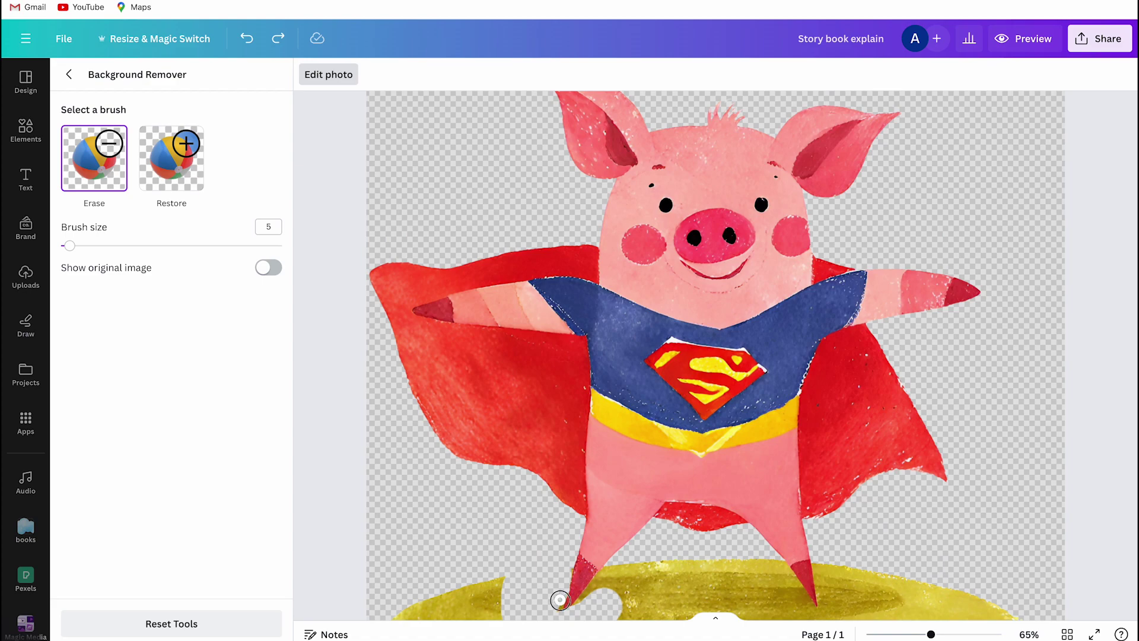
scroll(791, 585, down, 3)
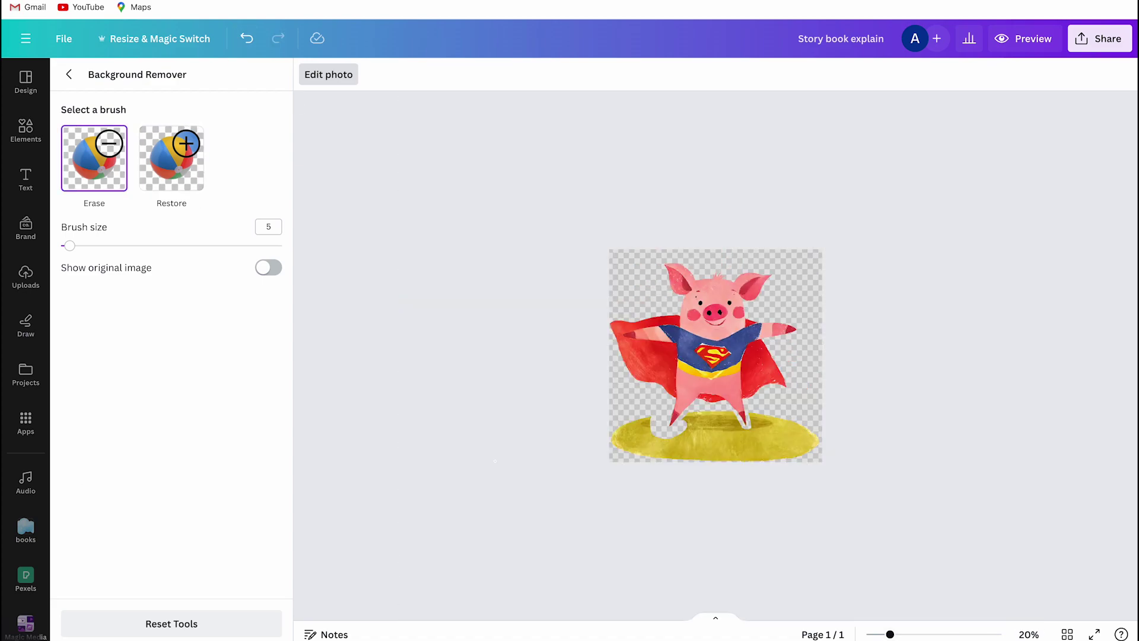
scroll(790, 585, up, 2)
mouse_move(943, 569)
mouse_down()
mouse_move(821, 541)
mouse_move(725, 558)
mouse_up()
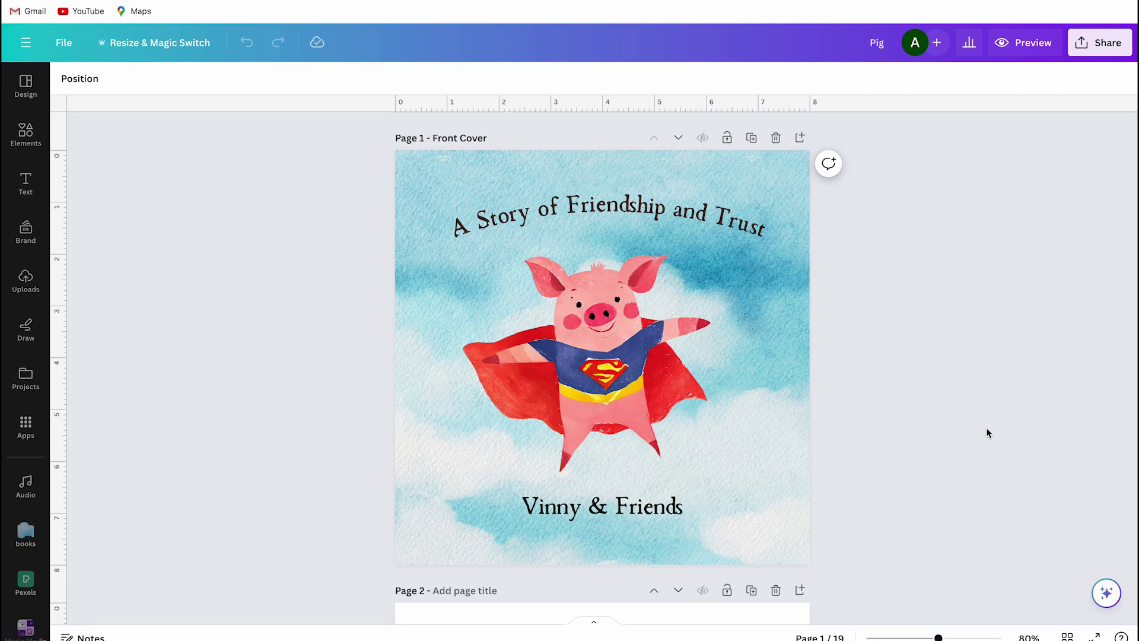
- Go through the page grid to page 4 and select the duck perched on the donkey
click(1069, 636)
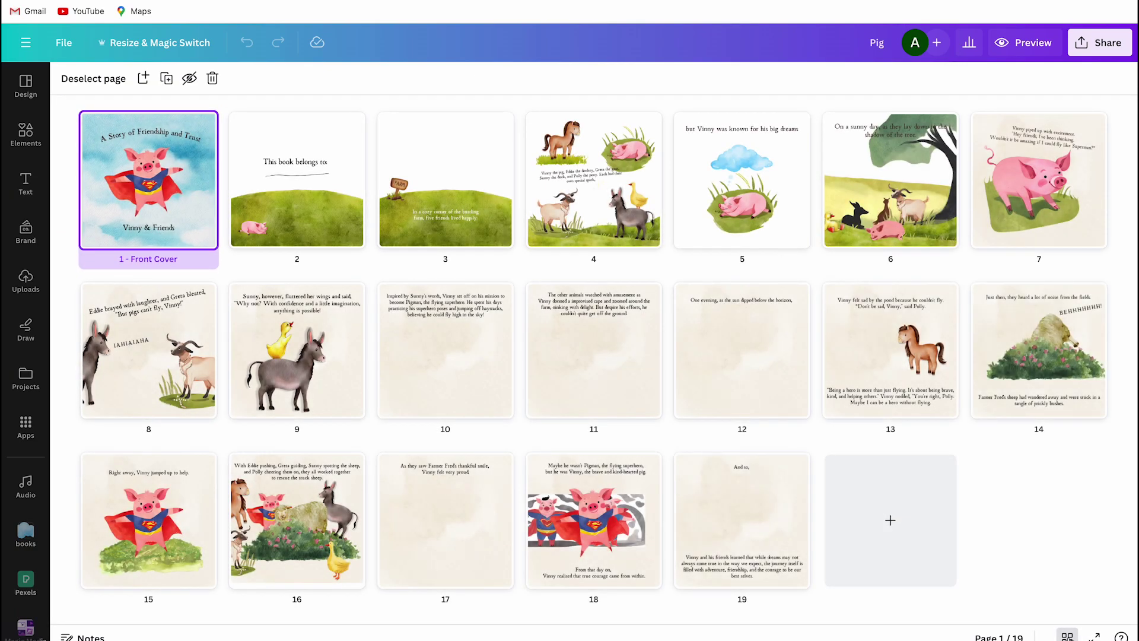
double_click(330, 203)
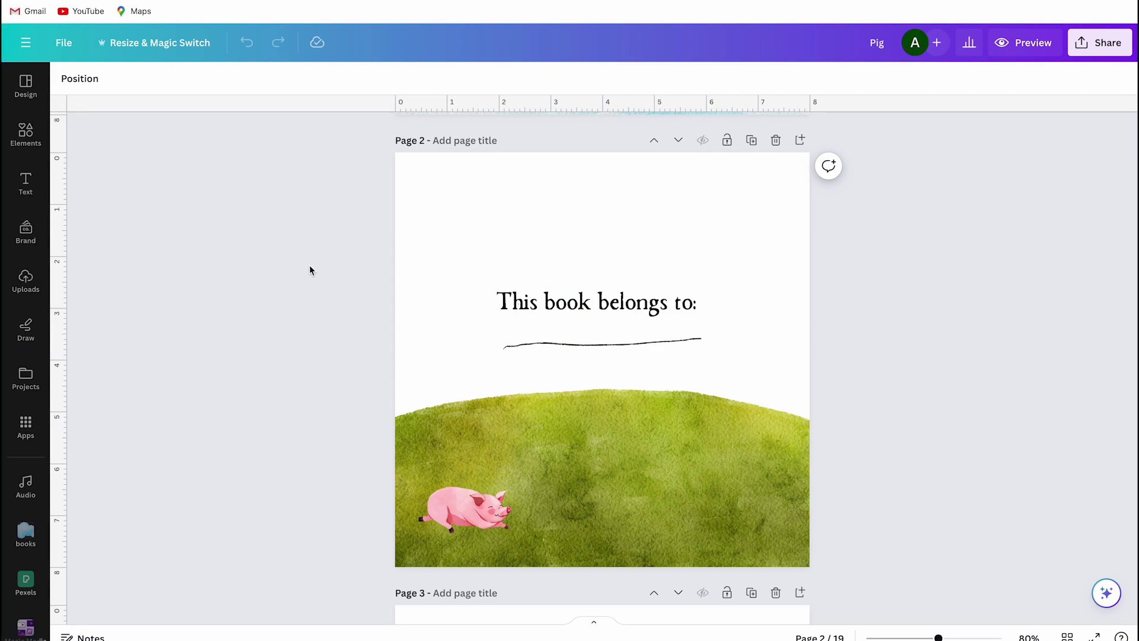
scroll(310, 270, down, 10)
scroll(309, 270, down, 5)
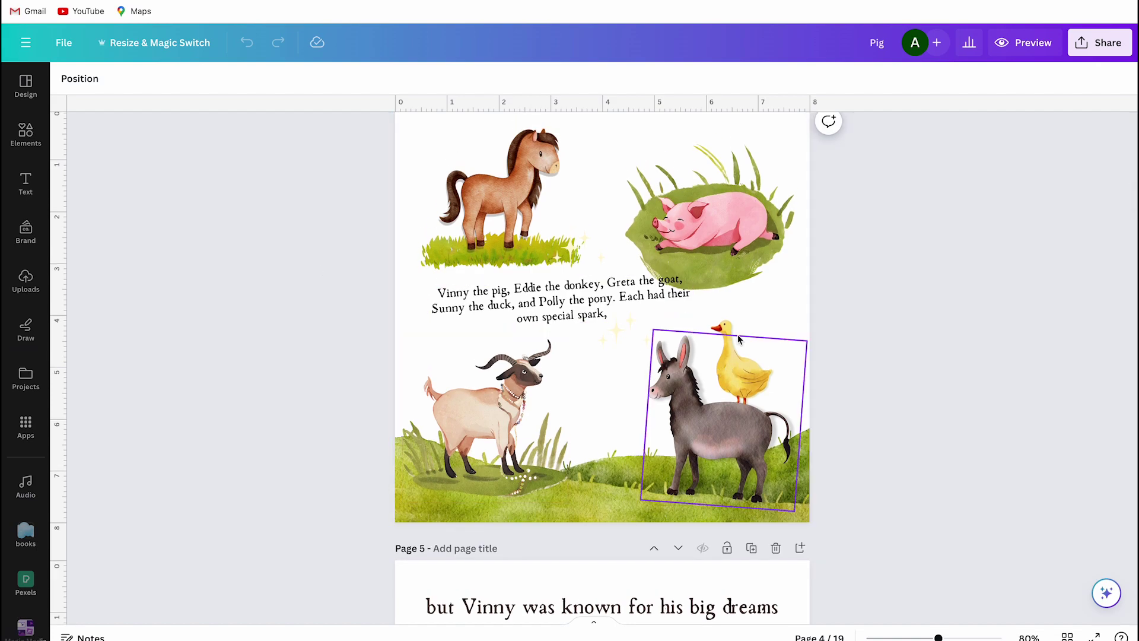
click(736, 334)
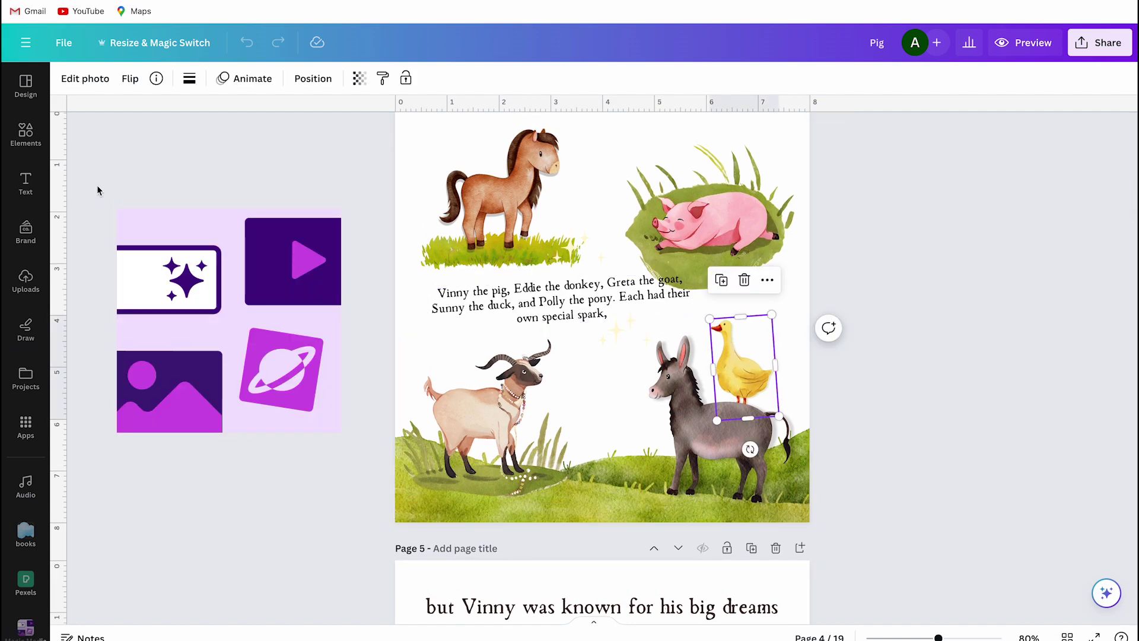
- Search Elements for 'watercolor duck' and filter the results to graphics
click(25, 133)
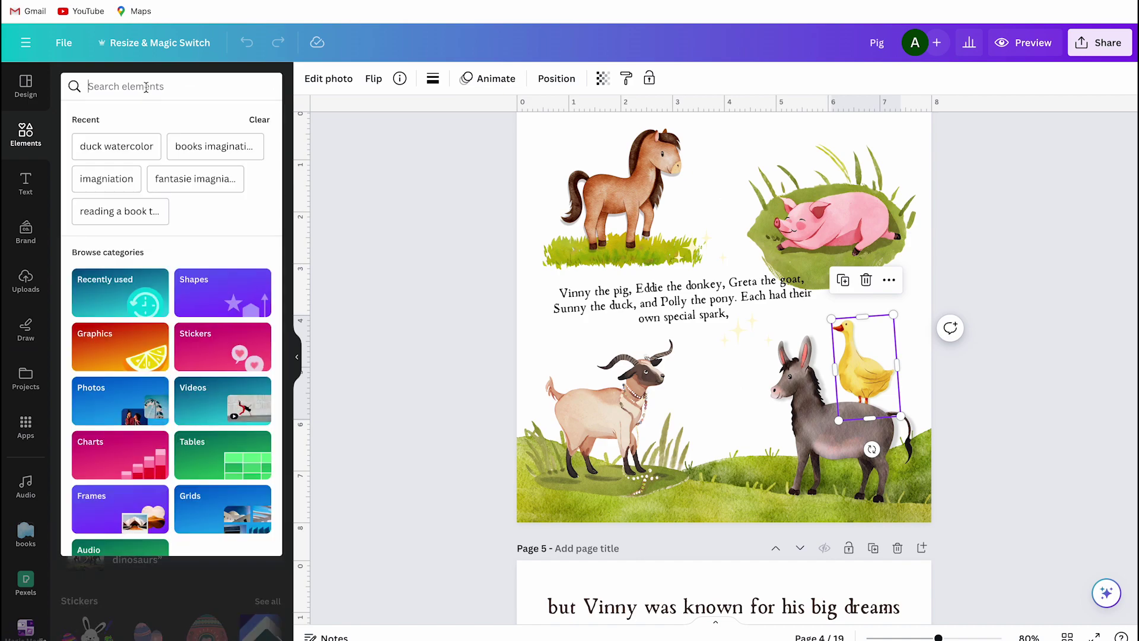
text(watercolo)
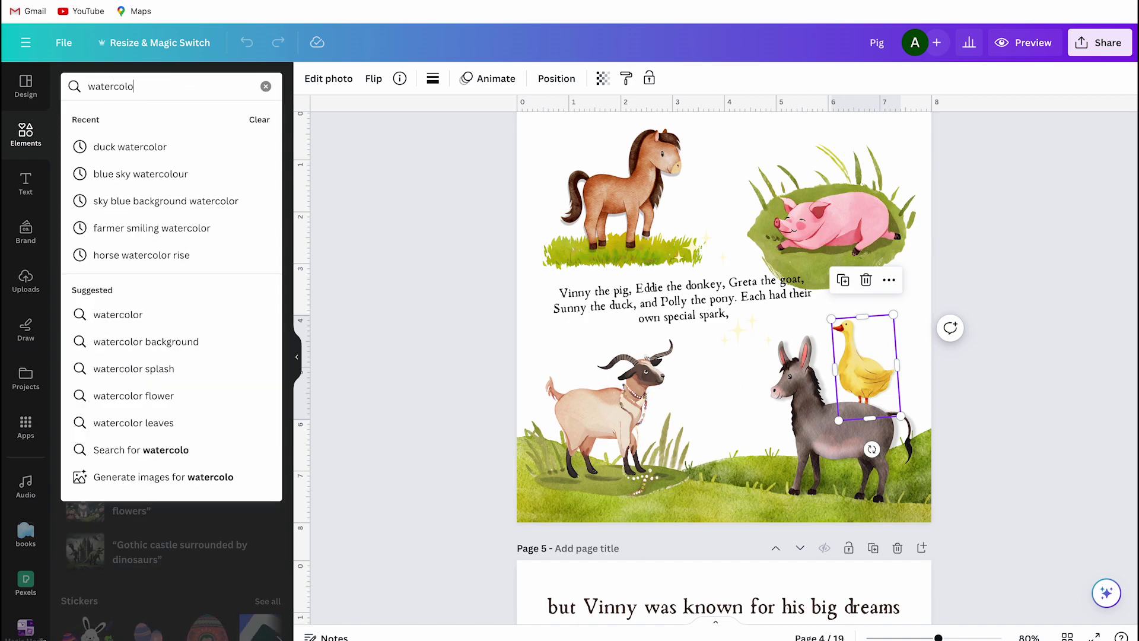
text(r duck)
key(Return)
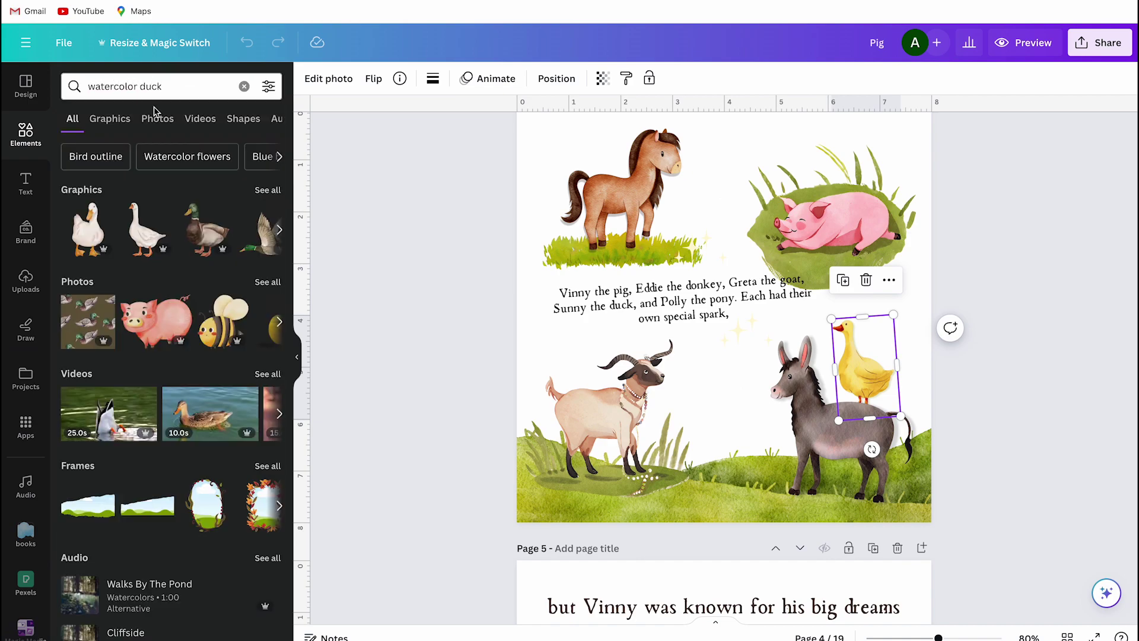
click(267, 186)
scroll(245, 269, down, 5)
scroll(245, 269, down, 10)
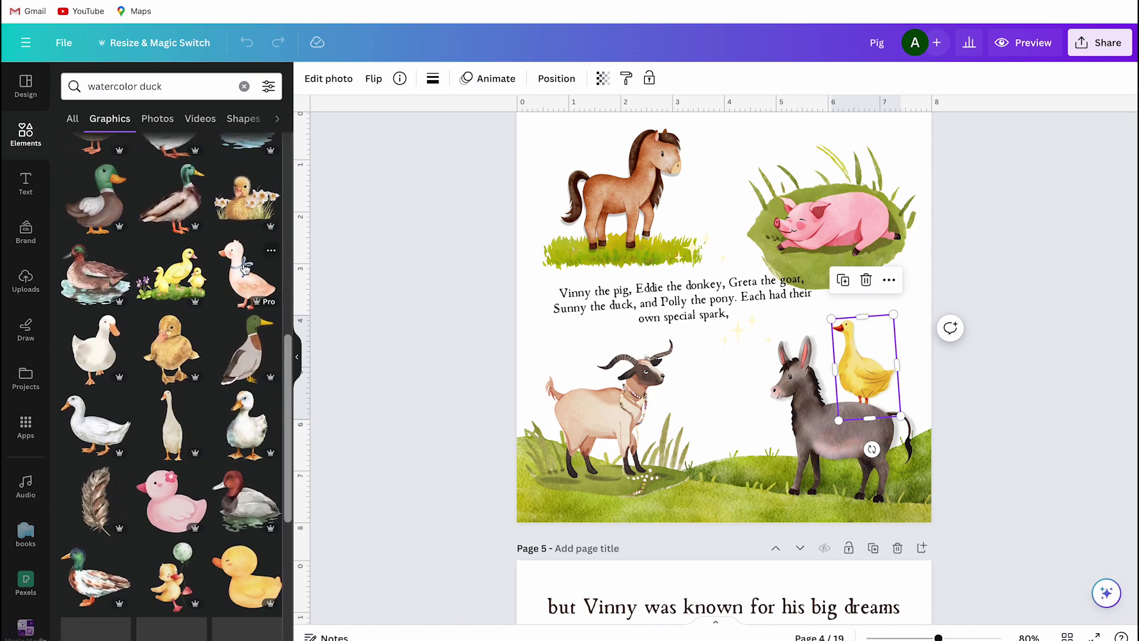
scroll(245, 268, down, 10)
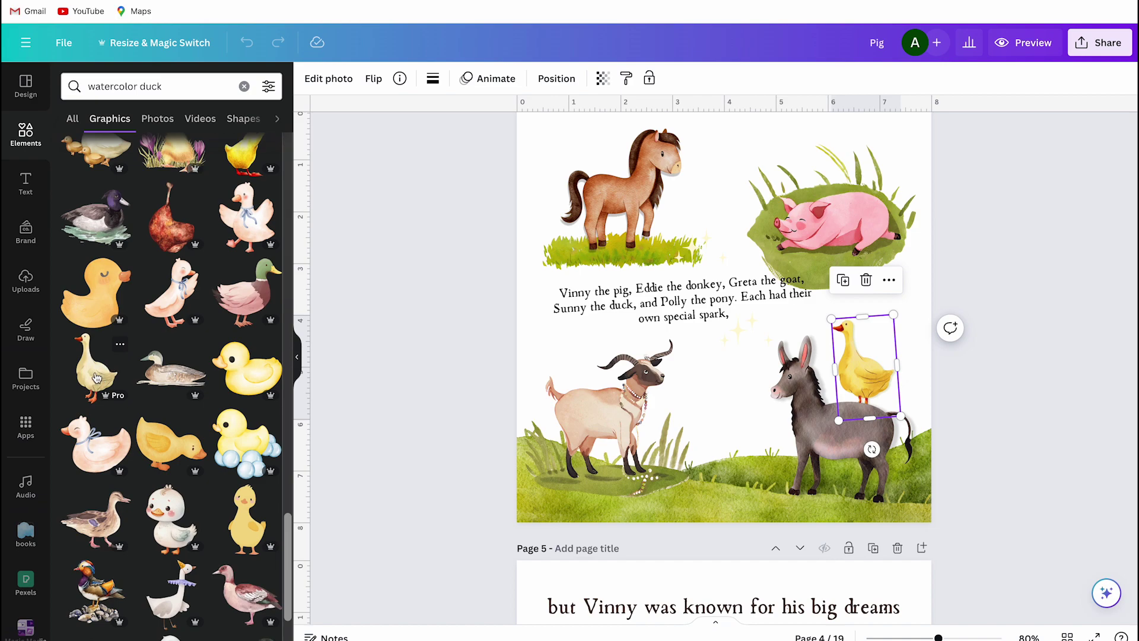
scroll(510, 324, up, 2)
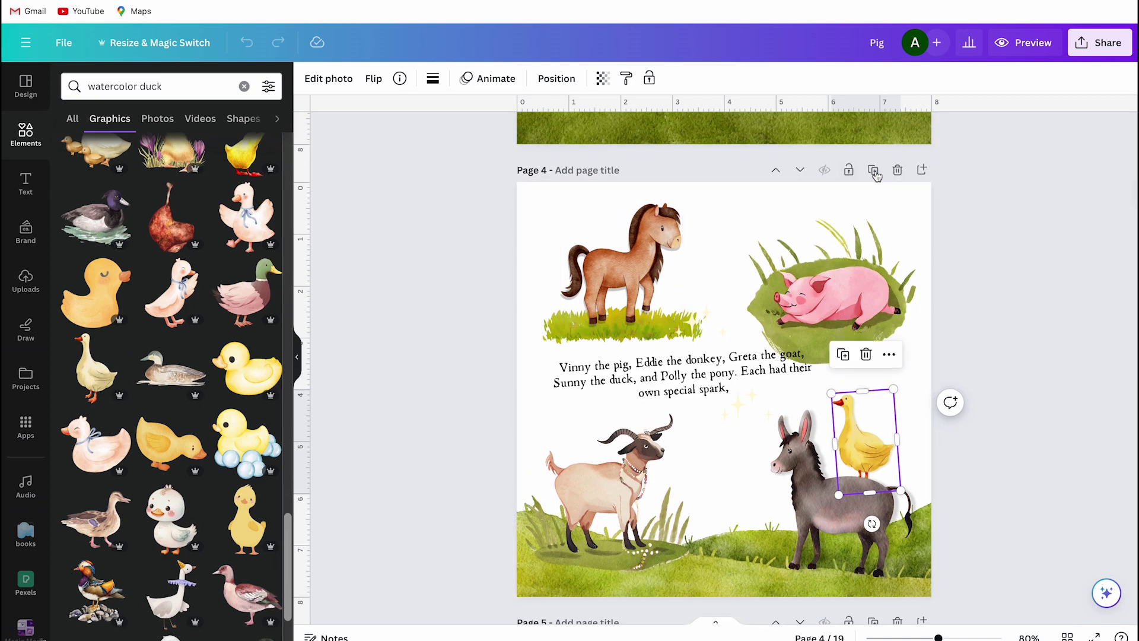
- Insert a blank page 5 after page 4 and place an enlarged goose graphic on it
click(922, 171)
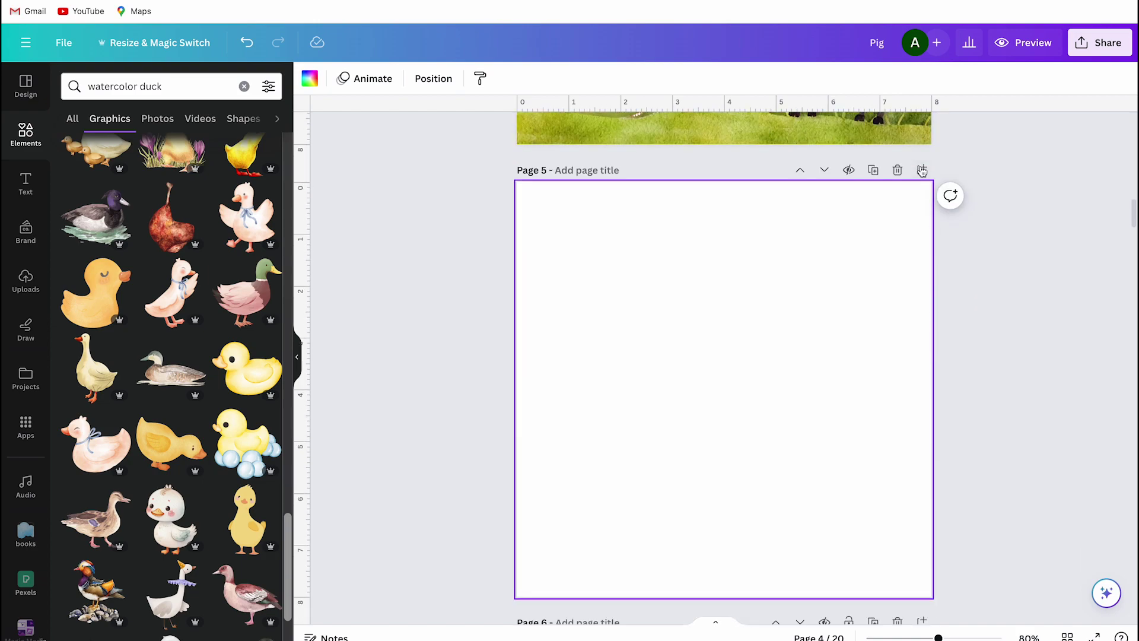
click(92, 358)
click(296, 356)
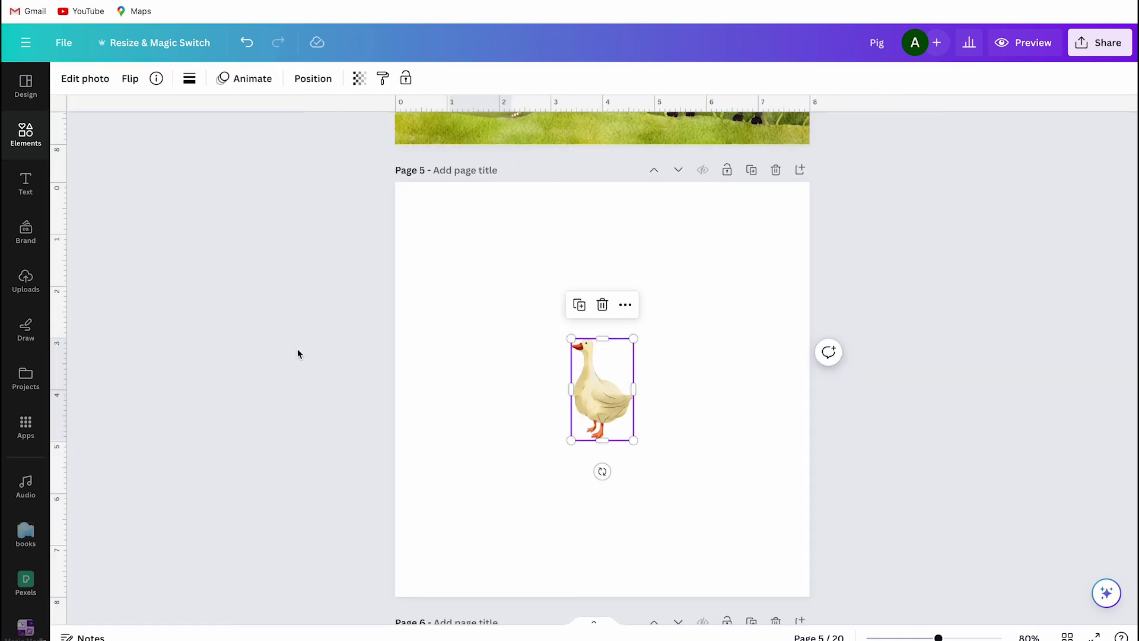
drag(571, 440, 500, 555)
drag(554, 439, 577, 381)
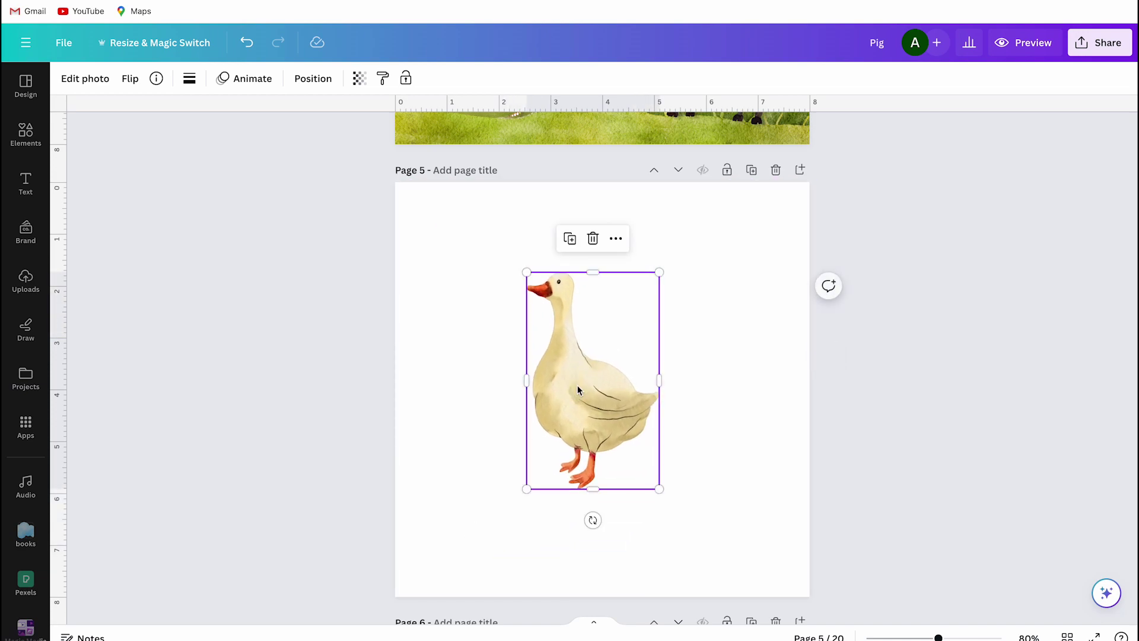
- Apply the Eldar filter to the goose at reduced intensity
click(90, 78)
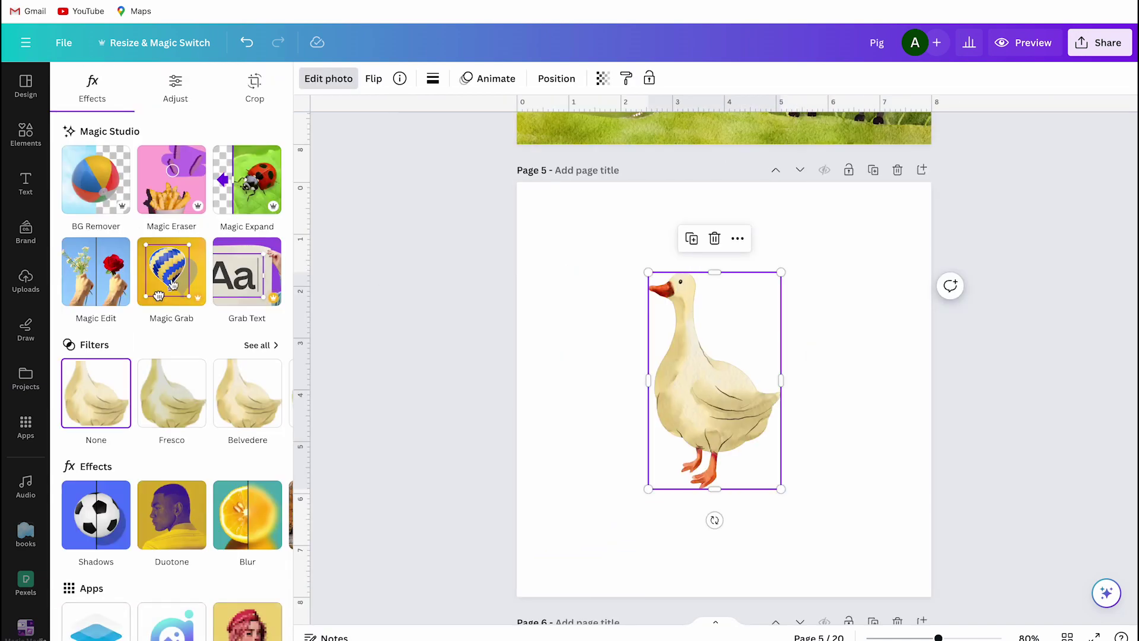
click(260, 346)
scroll(261, 346, down, 5)
click(252, 360)
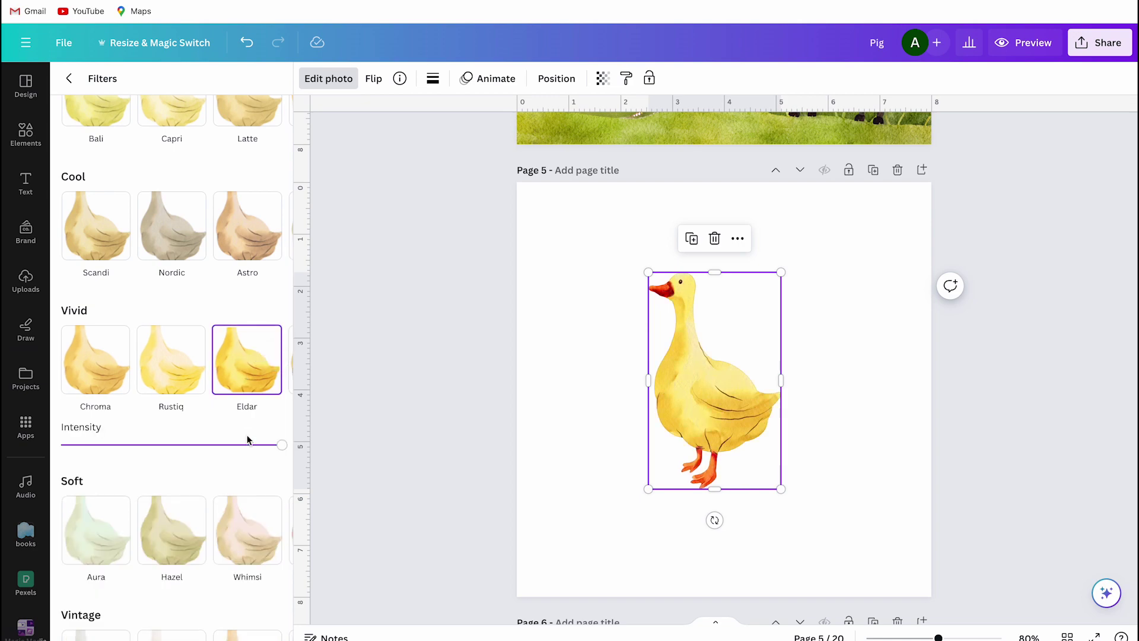
click(237, 444)
drag(237, 444, 200, 444)
click(321, 376)
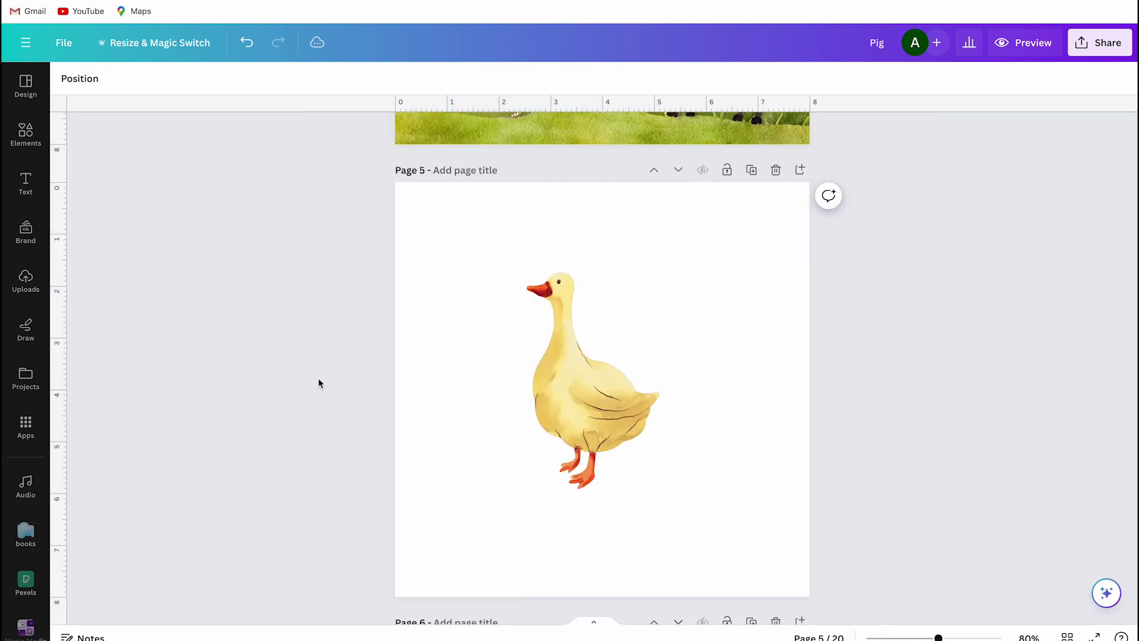
- Add a caption ending 'graphic image if you edit them' beside the goose, then undo
key(t)
key(ctrl+v)
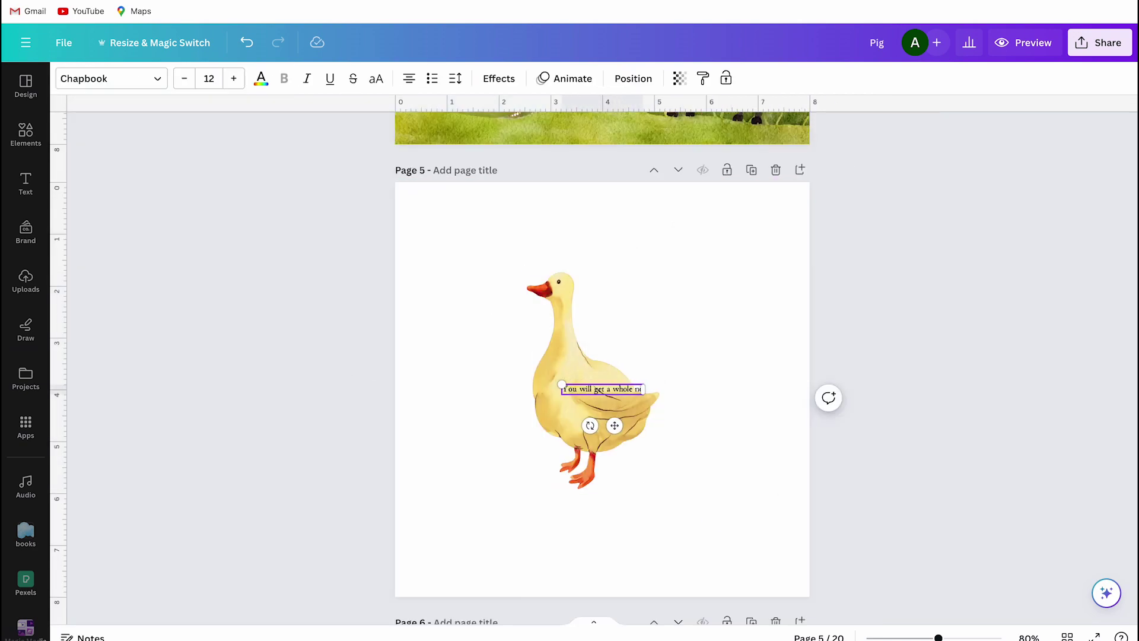
text(graphic image if you edit them)
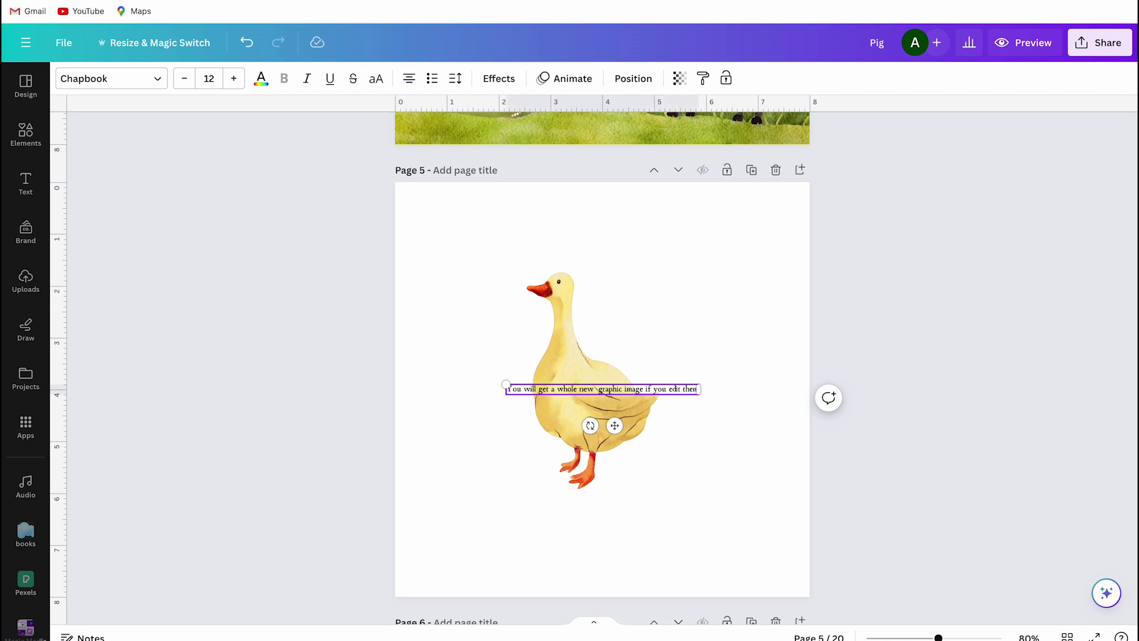
click(711, 375)
scroll(711, 375, up, 5)
drag(825, 398, 1007, 215)
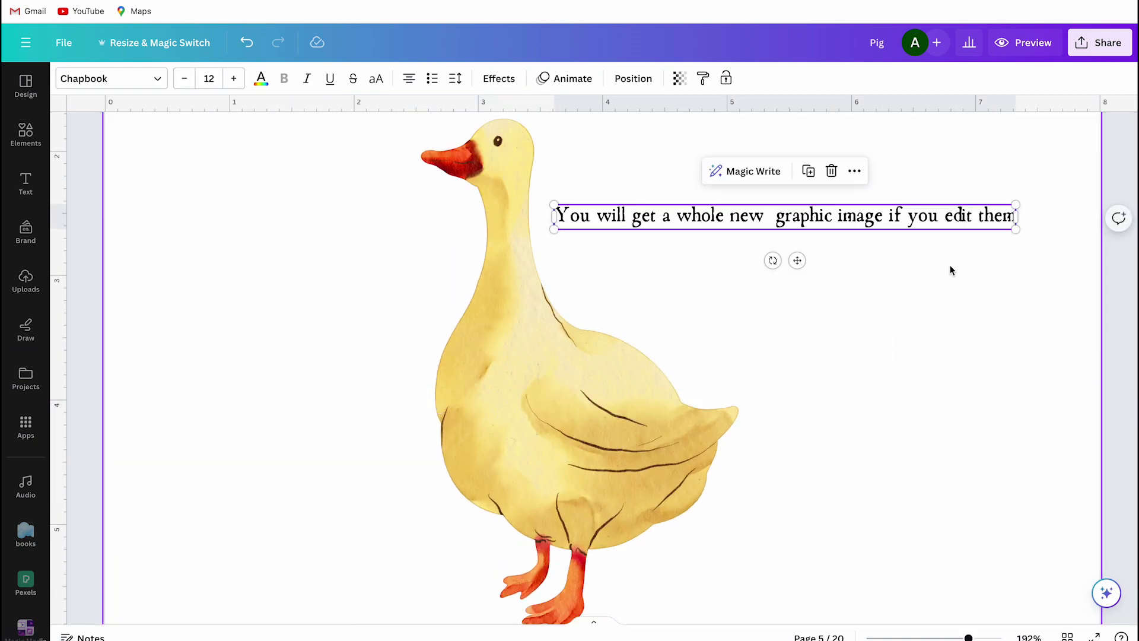
click(930, 381)
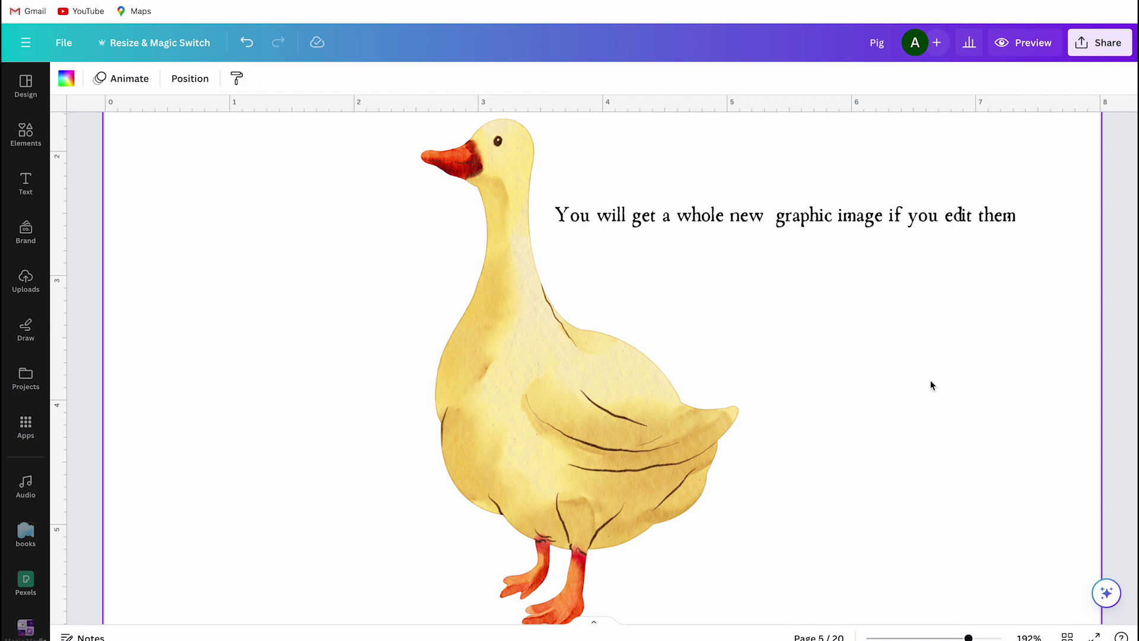
key(ctrl+z)
scroll(375, 332, down, 5)
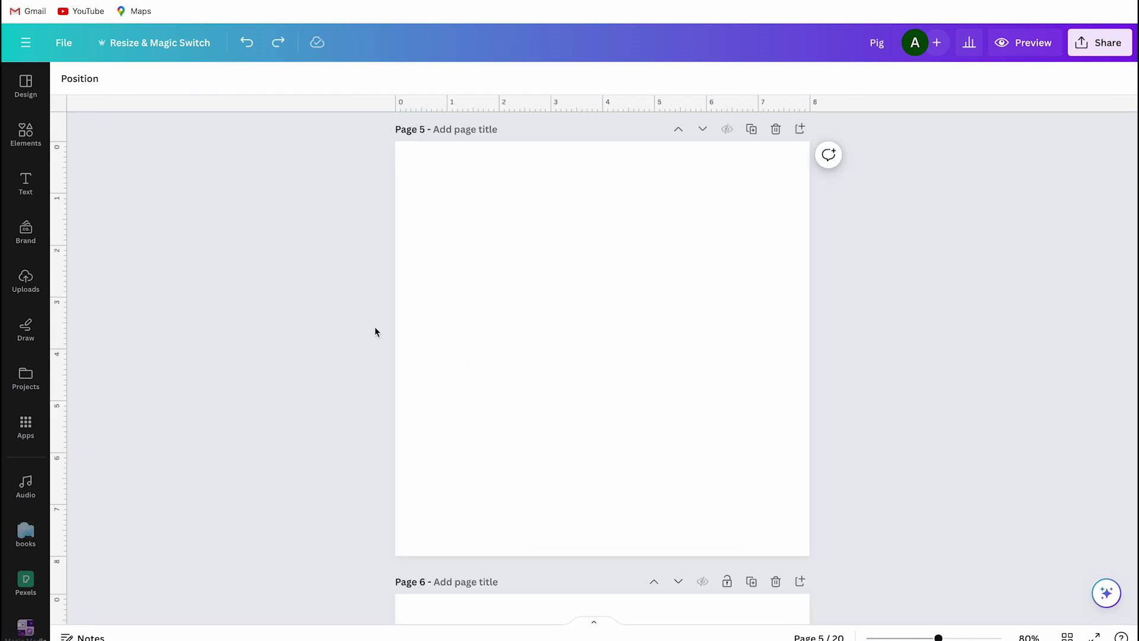
- Generate Watercolour-style goat images in Magic Media from the pasted description
click(36, 421)
scroll(153, 433, down, 5)
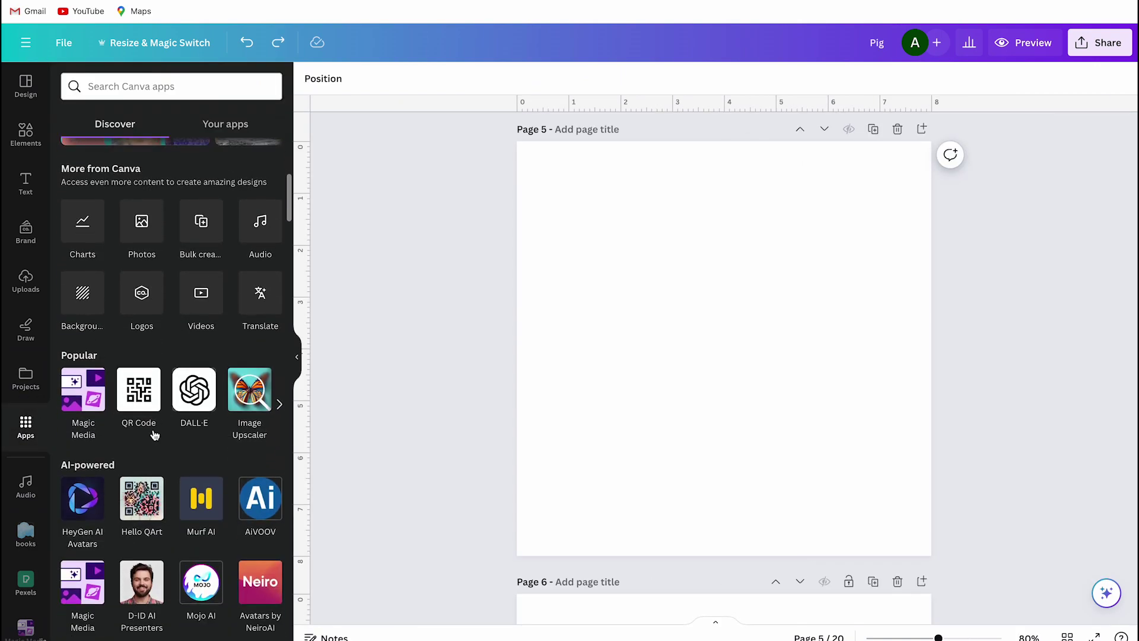
click(91, 382)
click(169, 193)
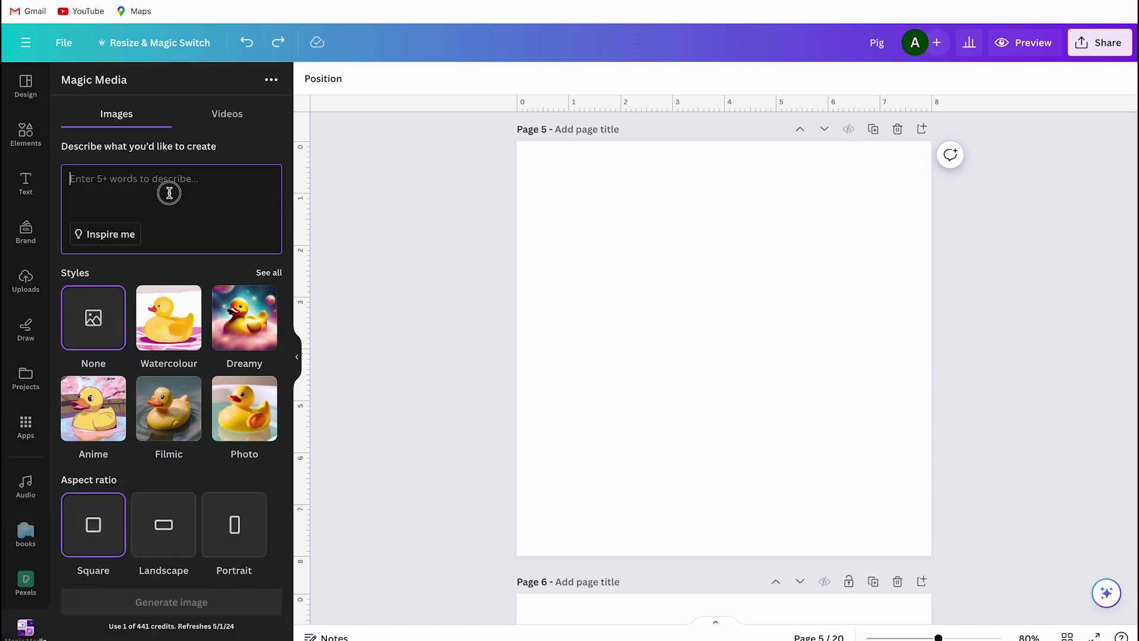
text(standing goat in the grass with a pearl necklace for a children book)
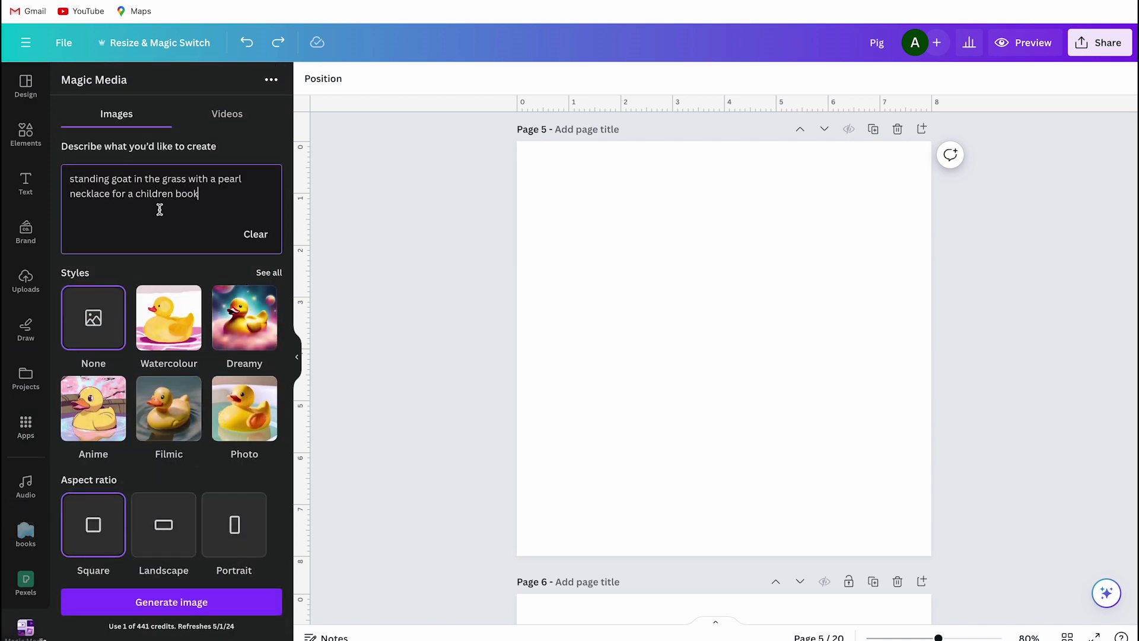
click(146, 325)
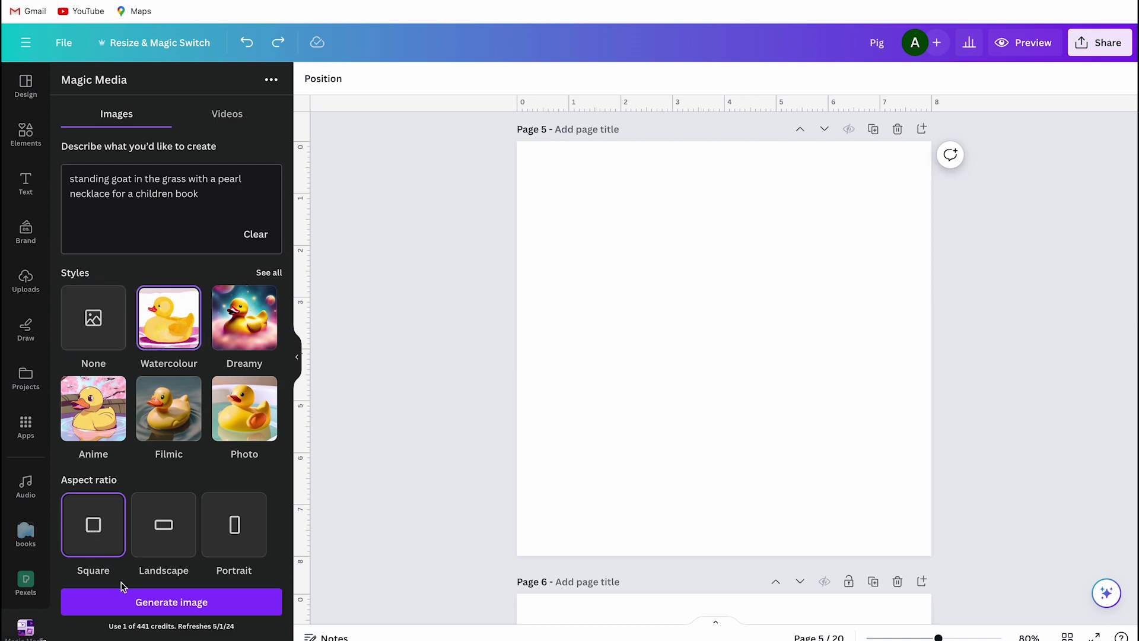
click(125, 601)
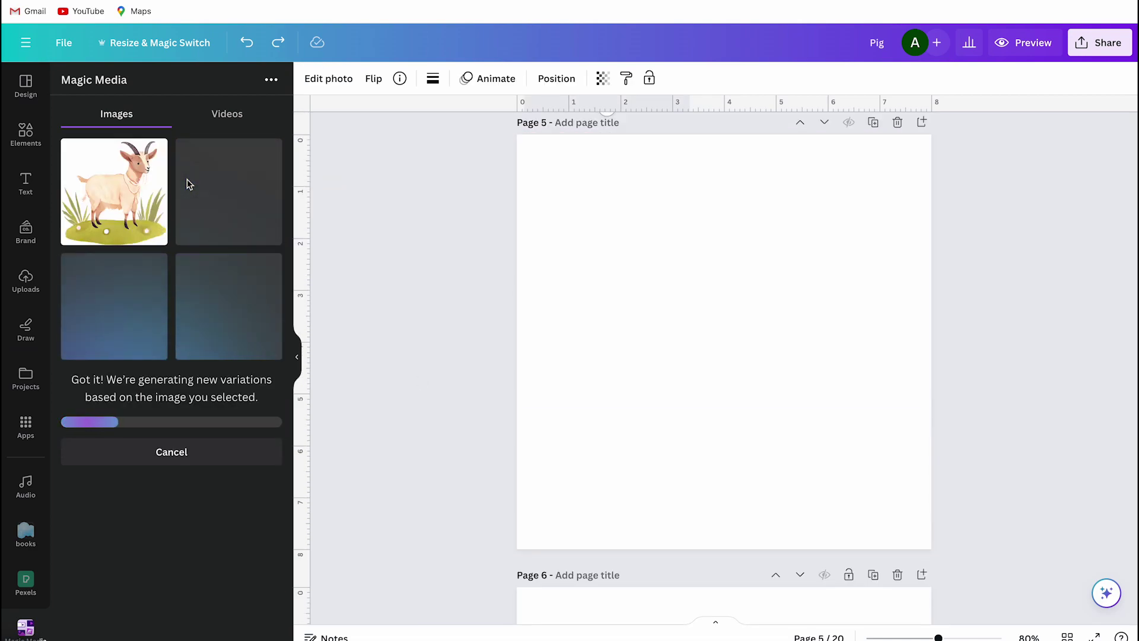
- Place a generated goat on page 5, shrunk and moved to the upper left
click(358, 210)
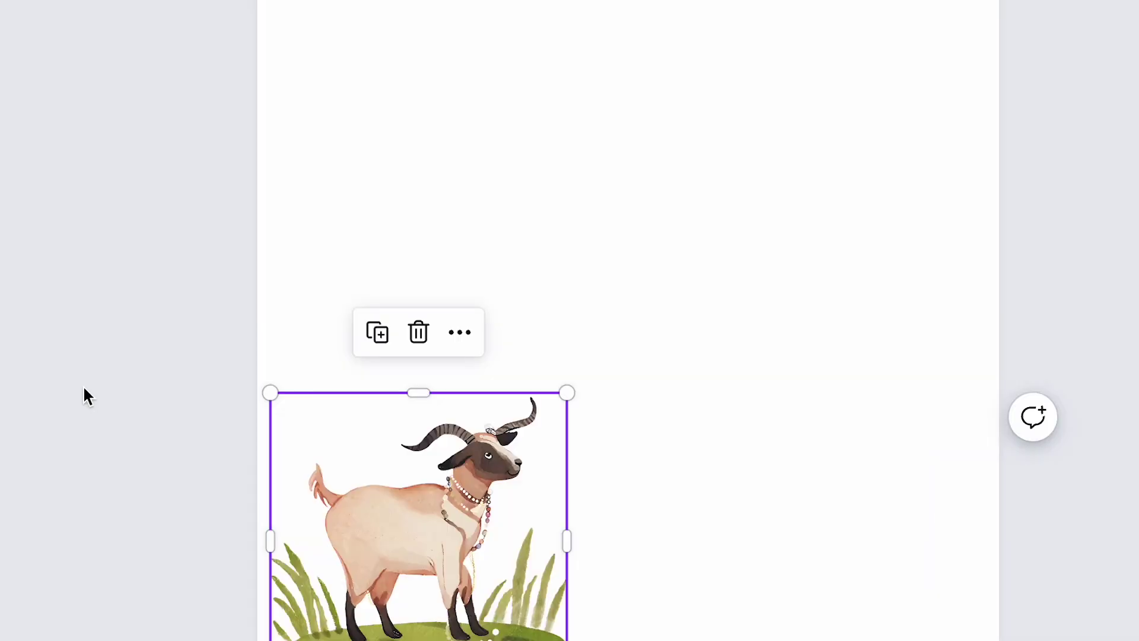
drag(568, 396, 703, 262)
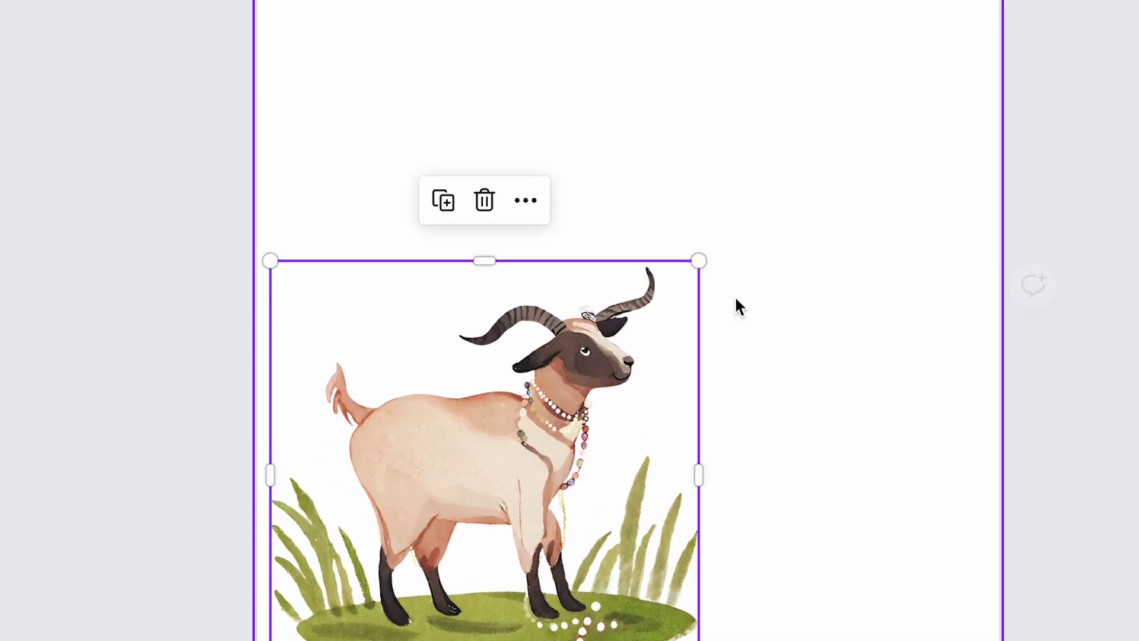
drag(646, 371, 702, 284)
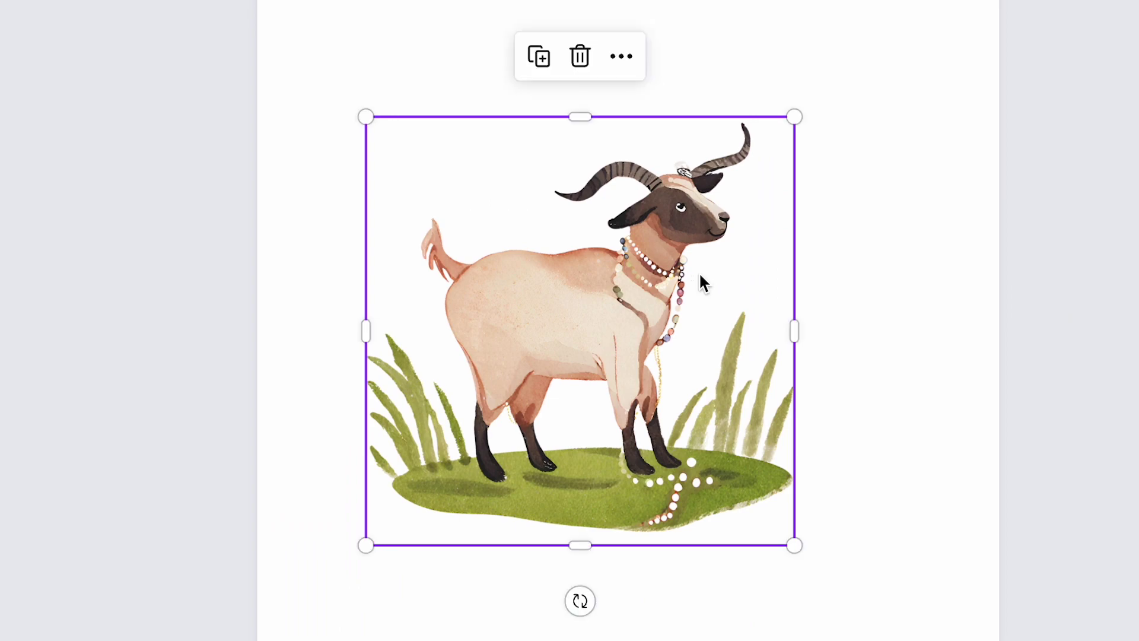
click(897, 358)
click(545, 273)
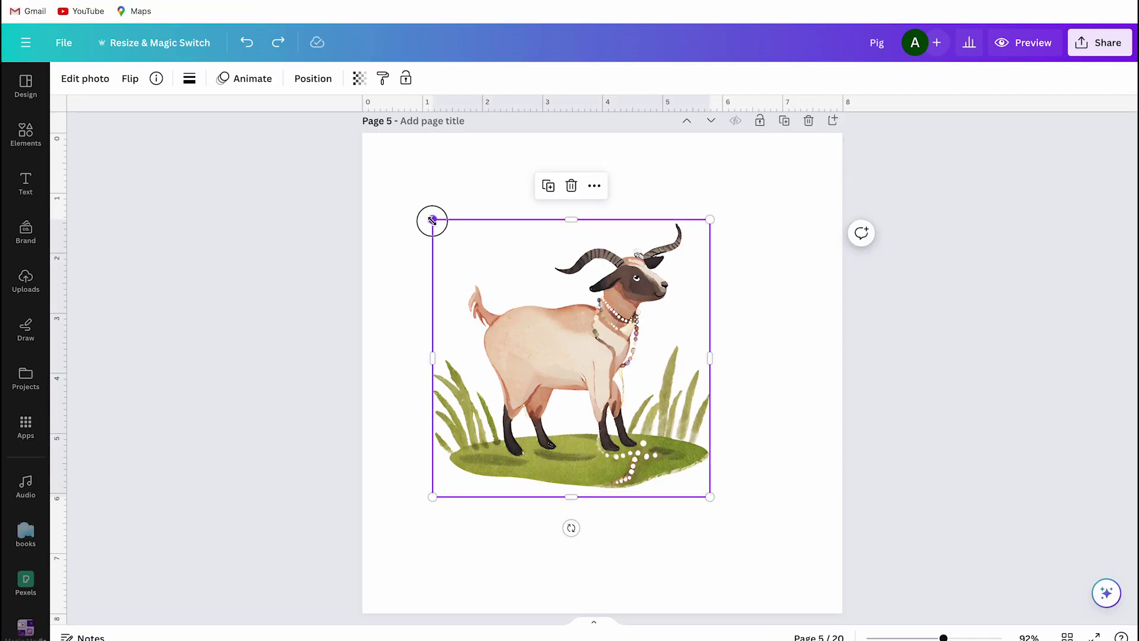
drag(432, 220, 511, 300)
drag(557, 364, 437, 241)
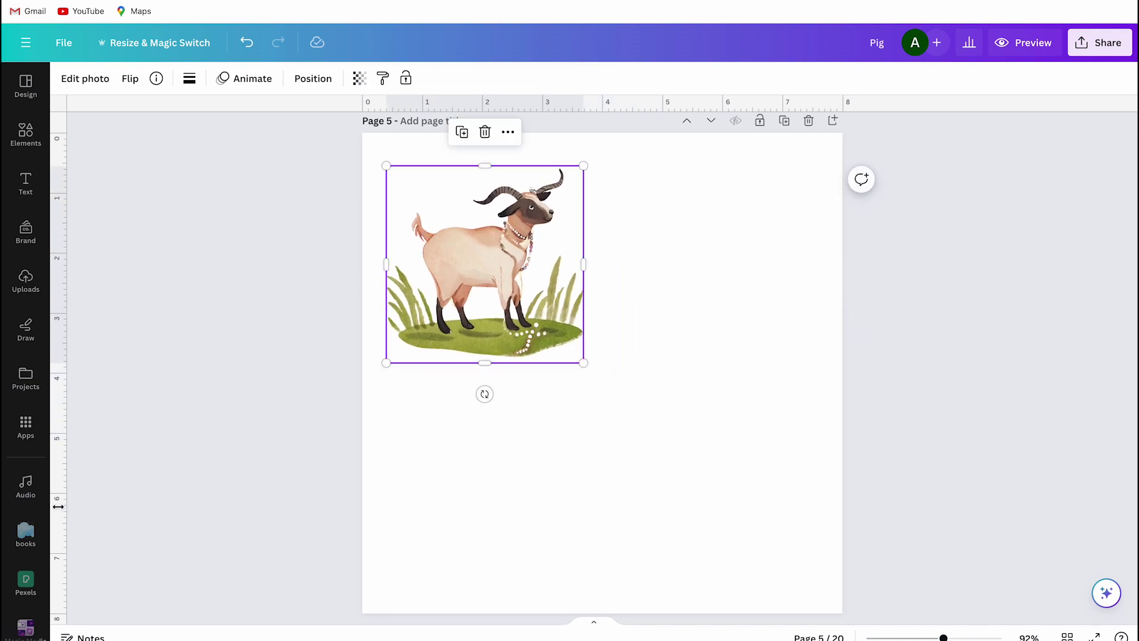
click(34, 536)
scroll(178, 338, down, 5)
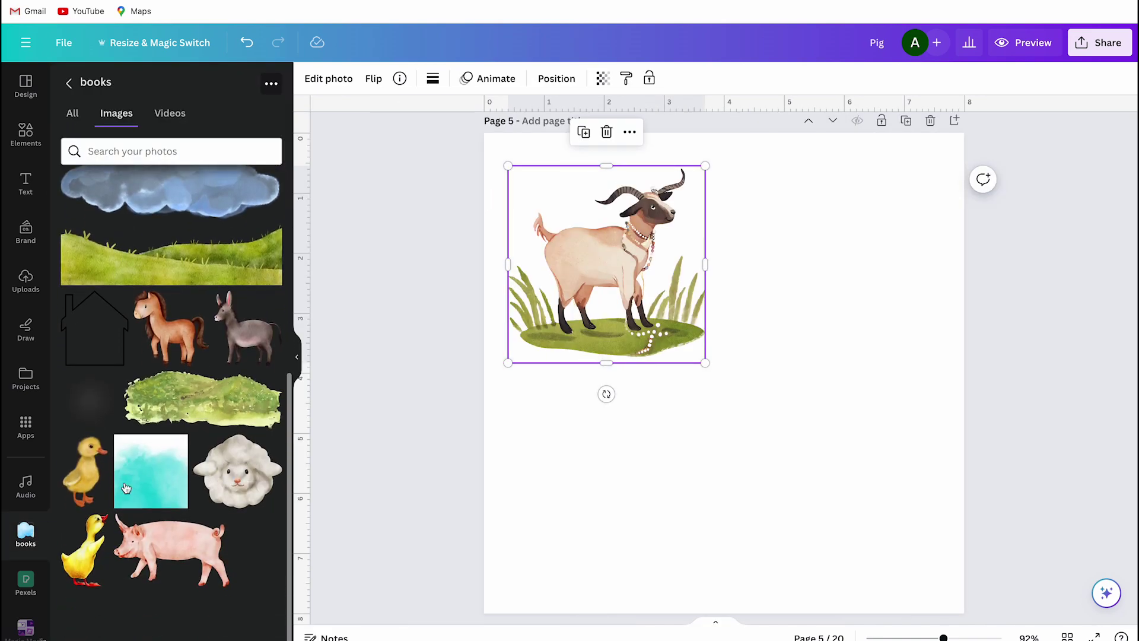
- Add the watercolour horse below the goat, enlarged and flipped horizontally to face right
click(199, 304)
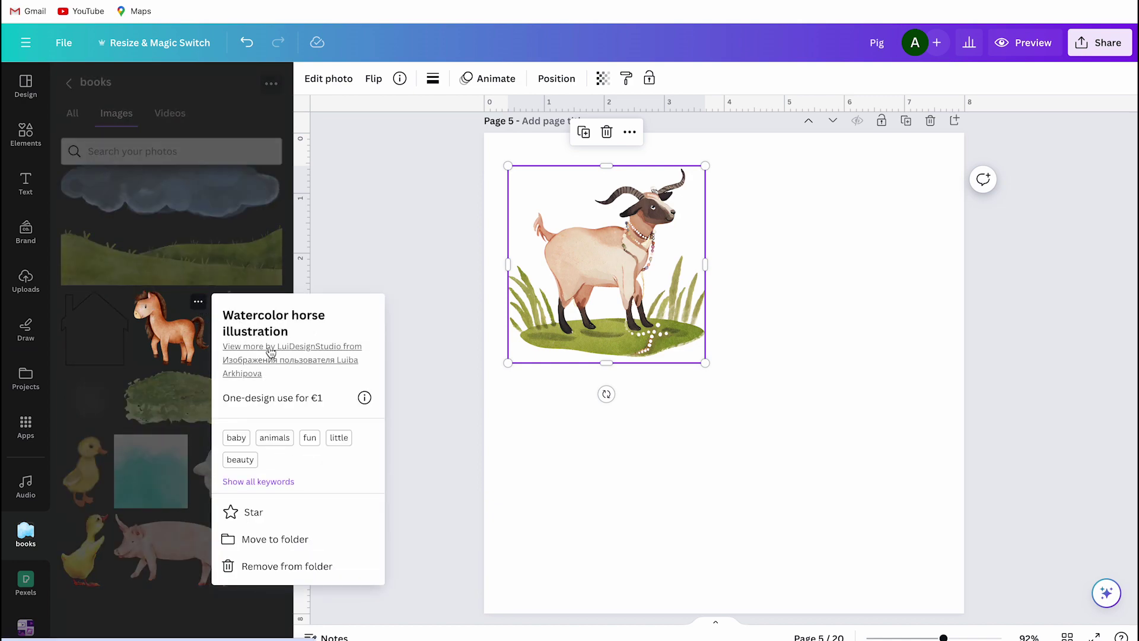
click(173, 326)
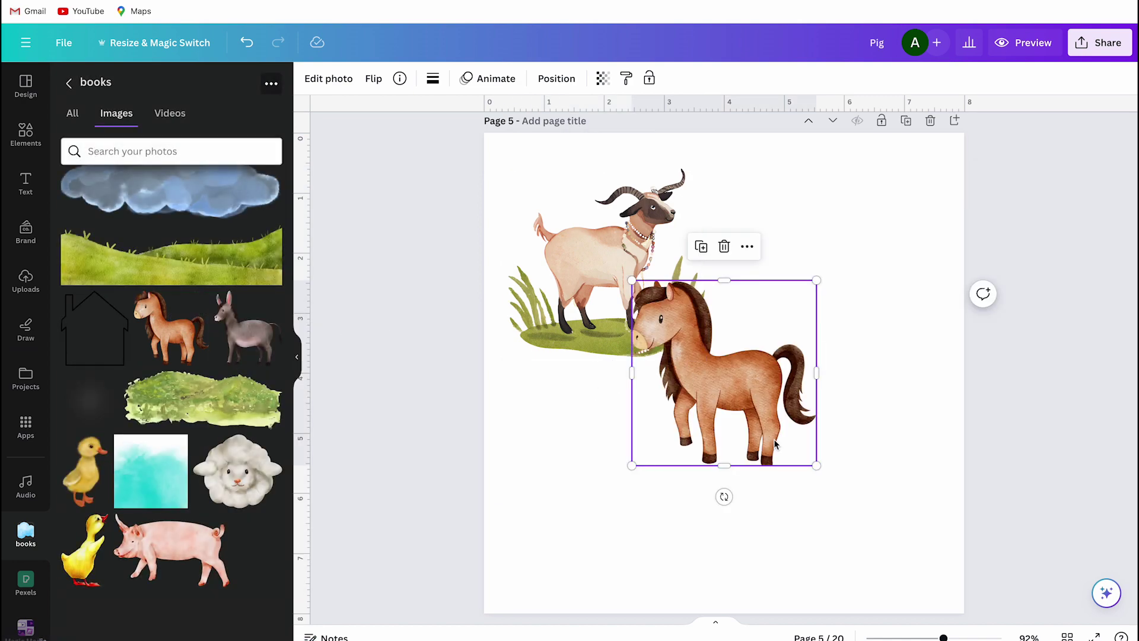
drag(818, 467, 857, 488)
drag(771, 420, 673, 513)
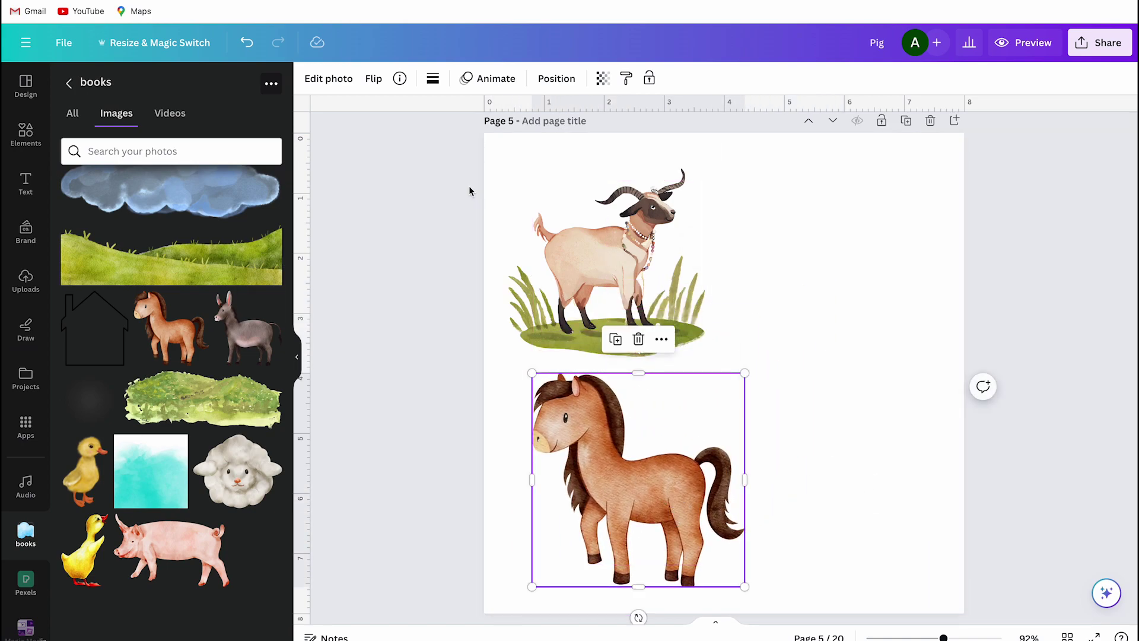
click(374, 79)
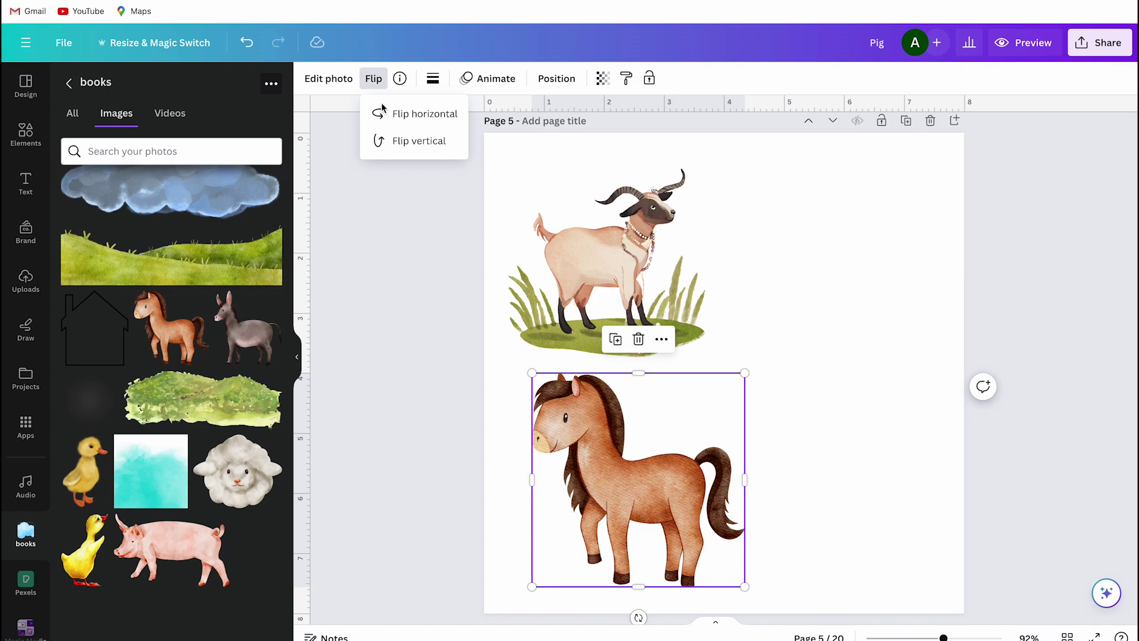
click(410, 123)
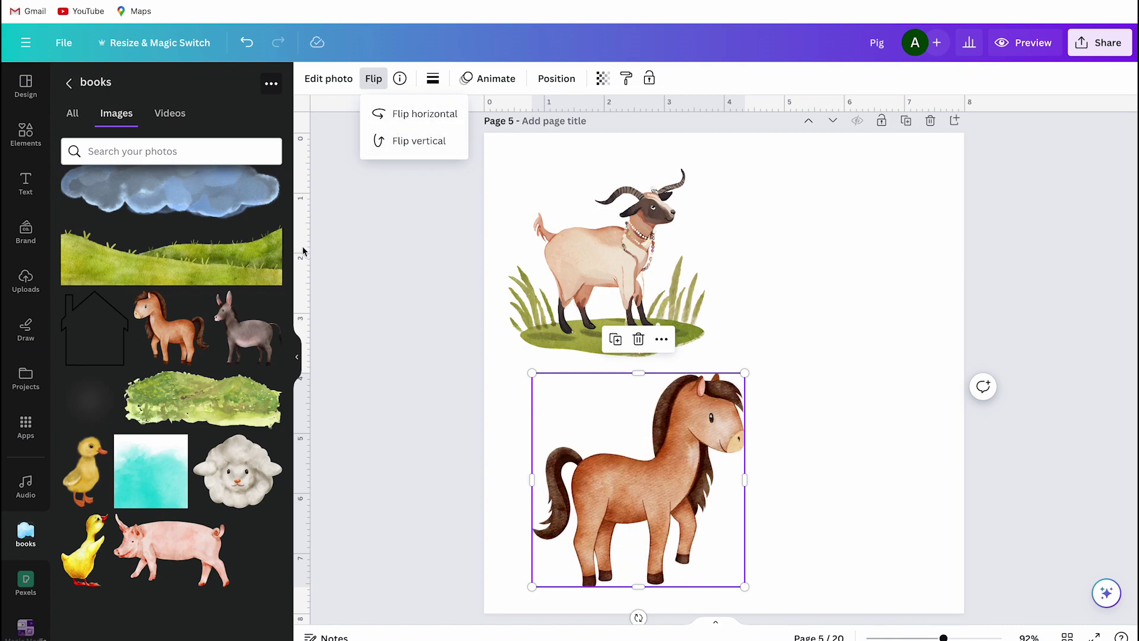
- Add the watercolour donkey, enlarge it and move it up beside the horse
click(271, 304)
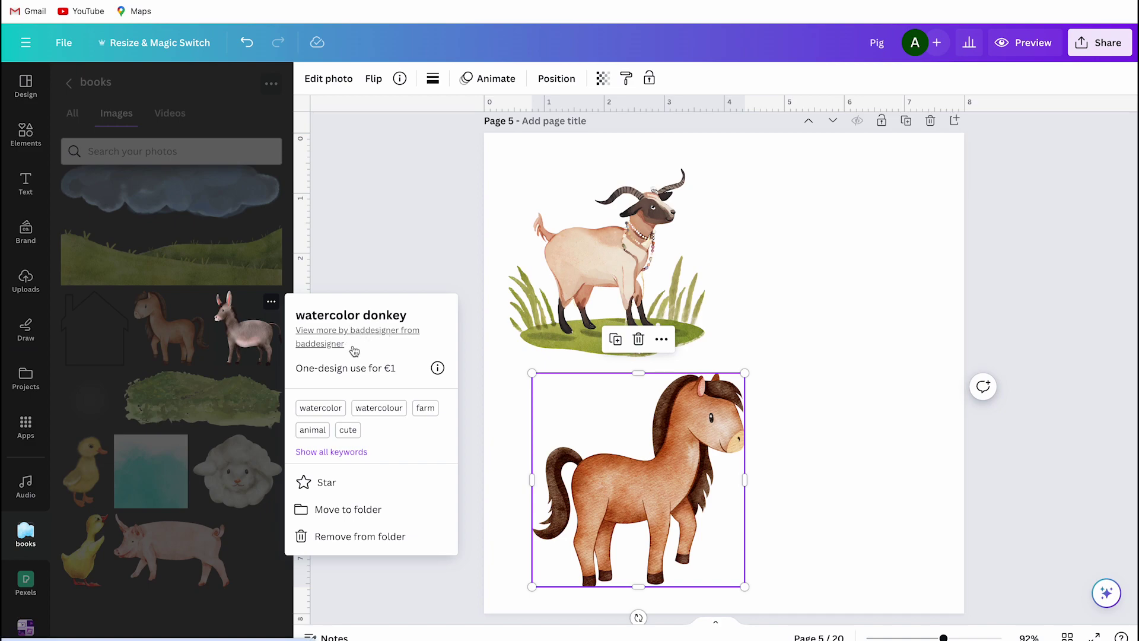
click(245, 328)
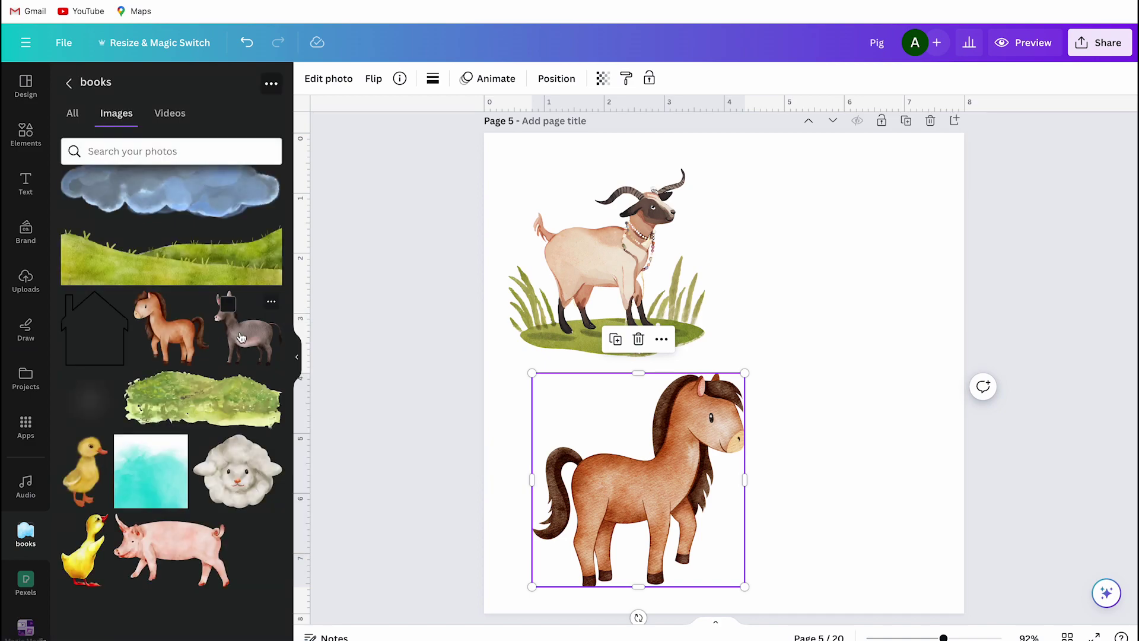
click(254, 343)
click(303, 370)
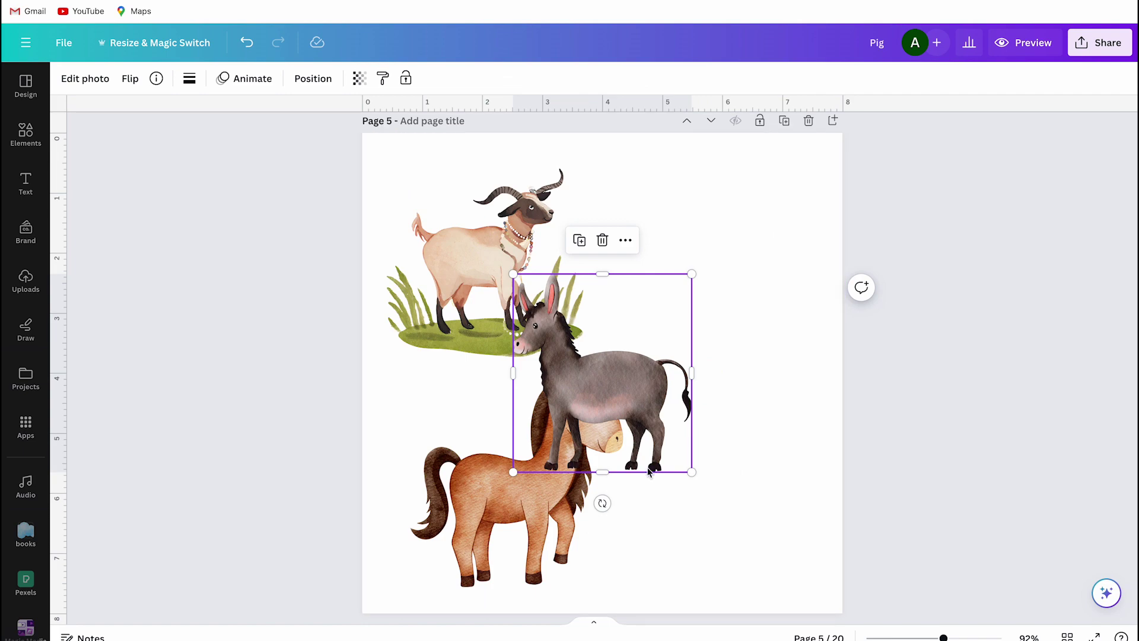
drag(691, 473, 739, 515)
drag(640, 403, 734, 351)
scroll(734, 354, up, 5)
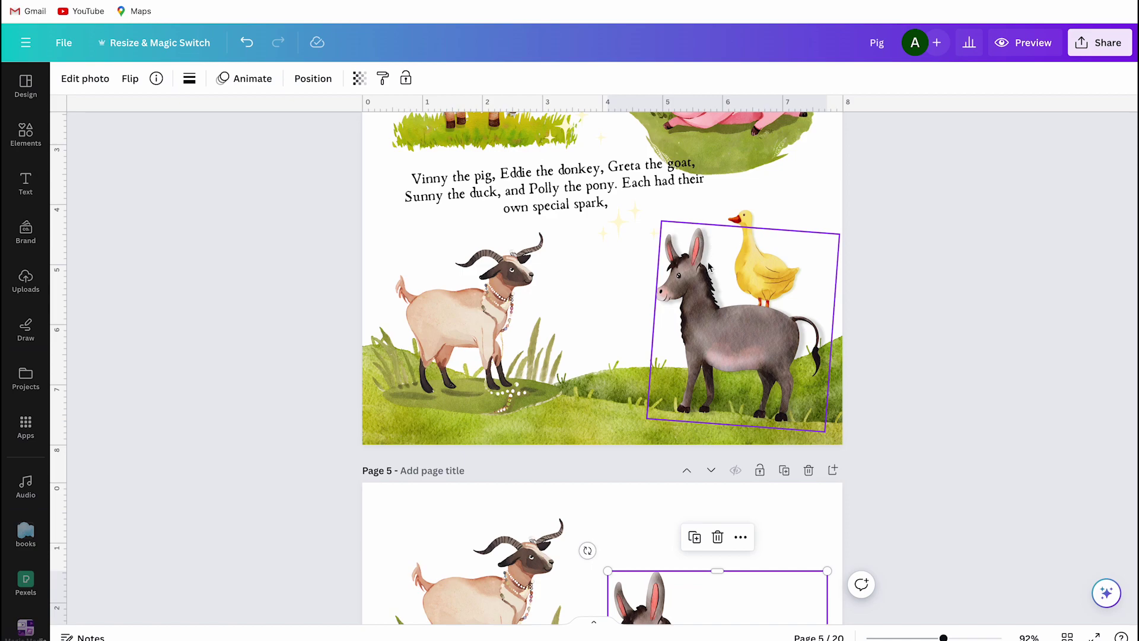
- Apply a Drop shadow to the grey donkey with Size 6 and Blur 29
scroll(710, 255, down, 5)
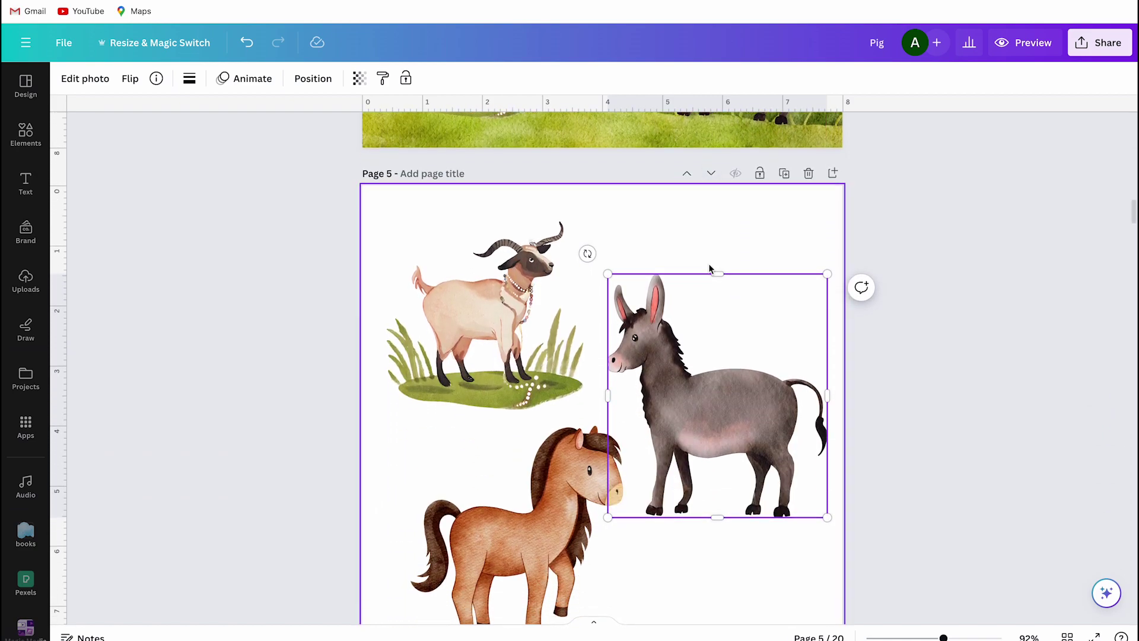
key(ctrl+minus)
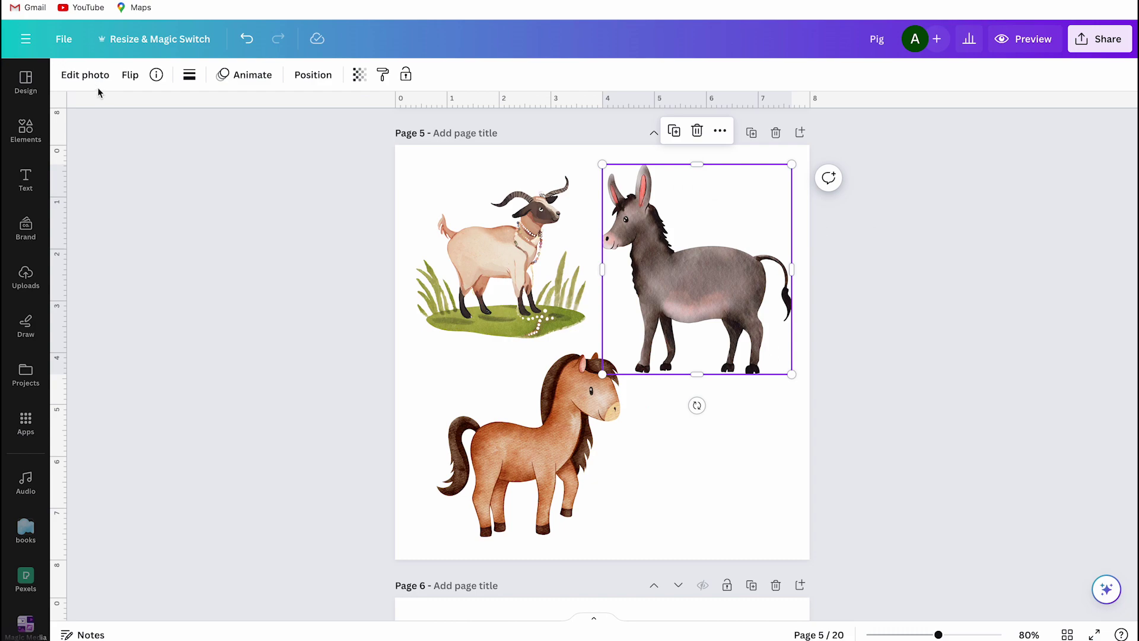
click(85, 75)
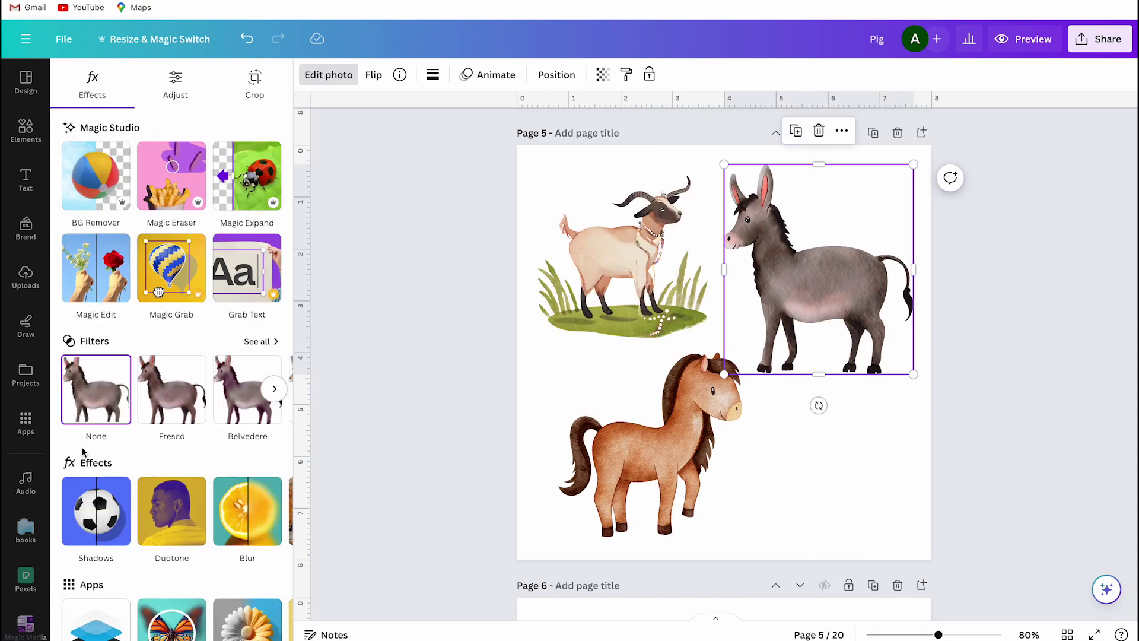
click(104, 511)
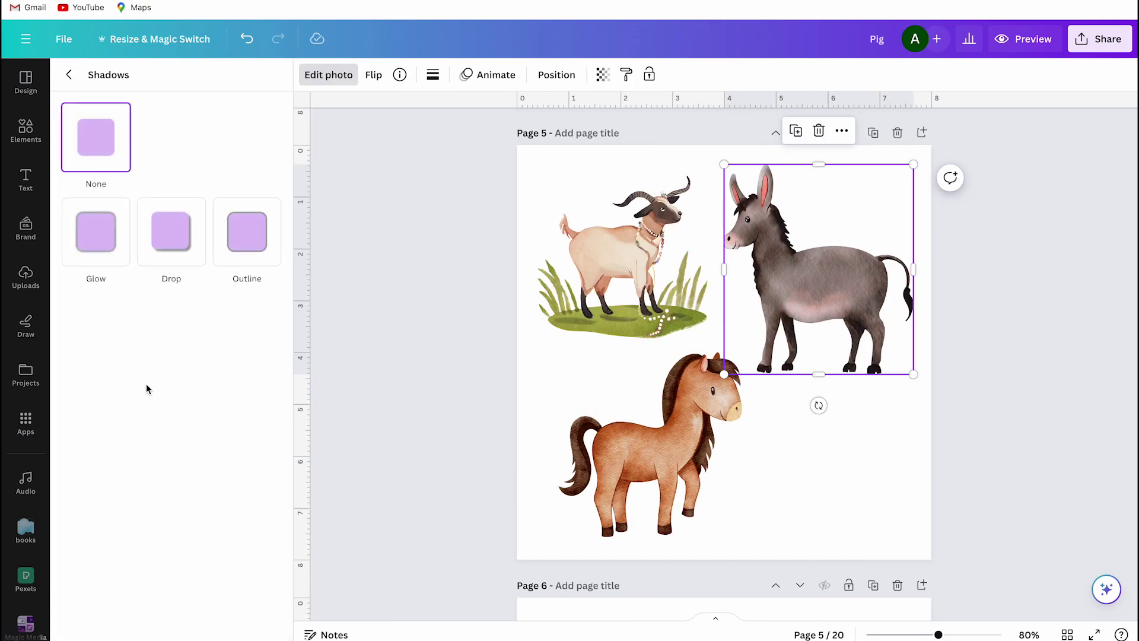
click(177, 255)
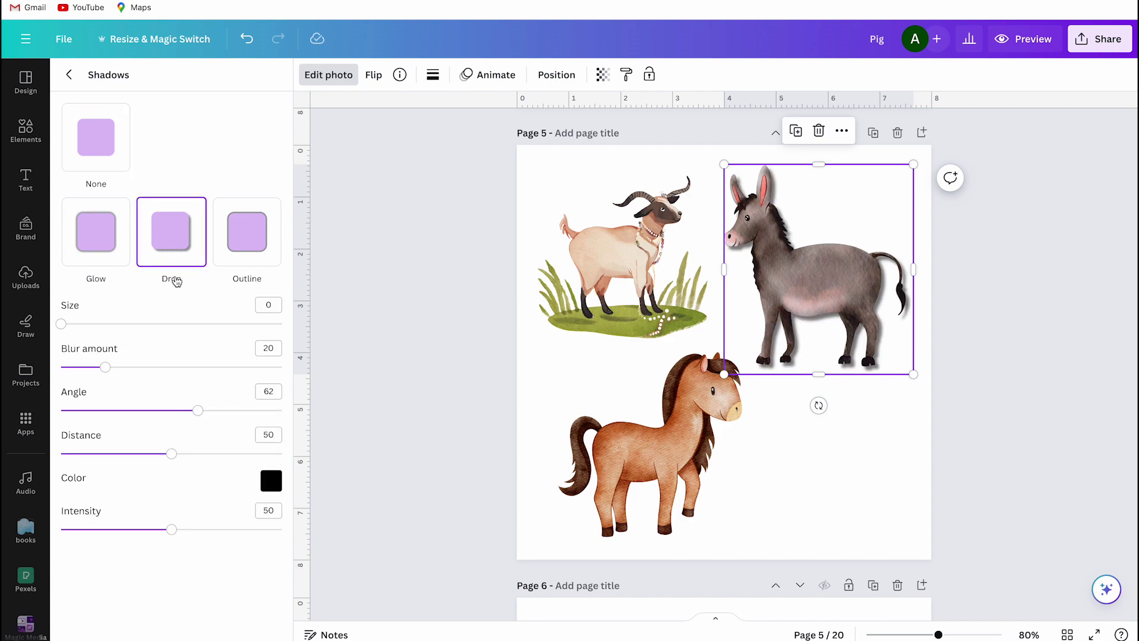
drag(64, 325, 74, 326)
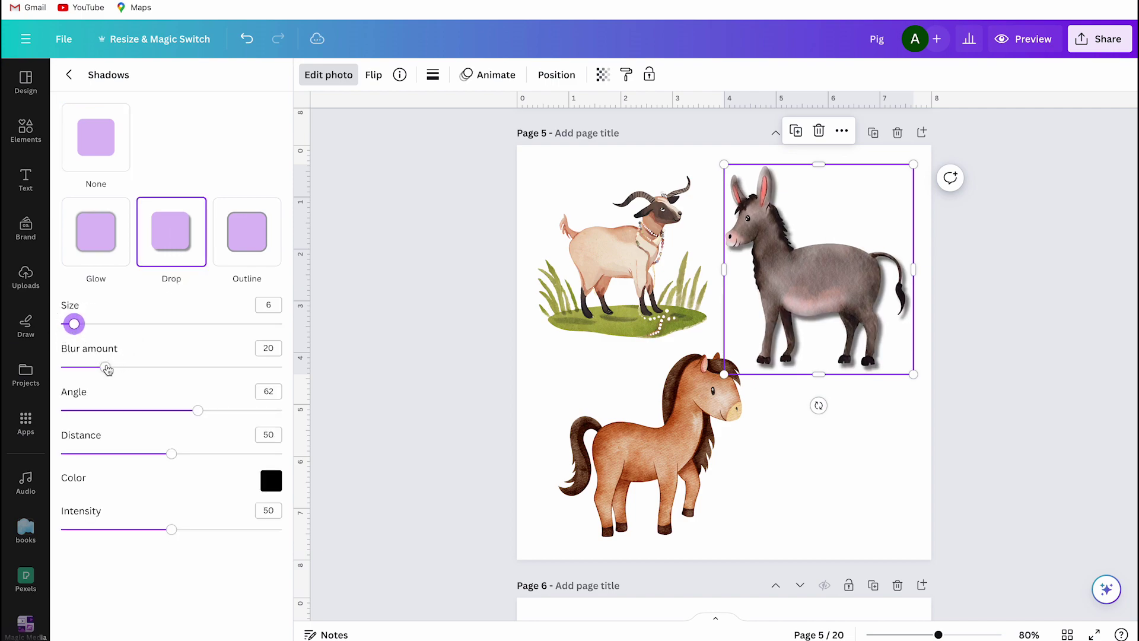
mouse_move(107, 370)
mouse_down()
mouse_move(73, 366)
mouse_move(126, 359)
mouse_up()
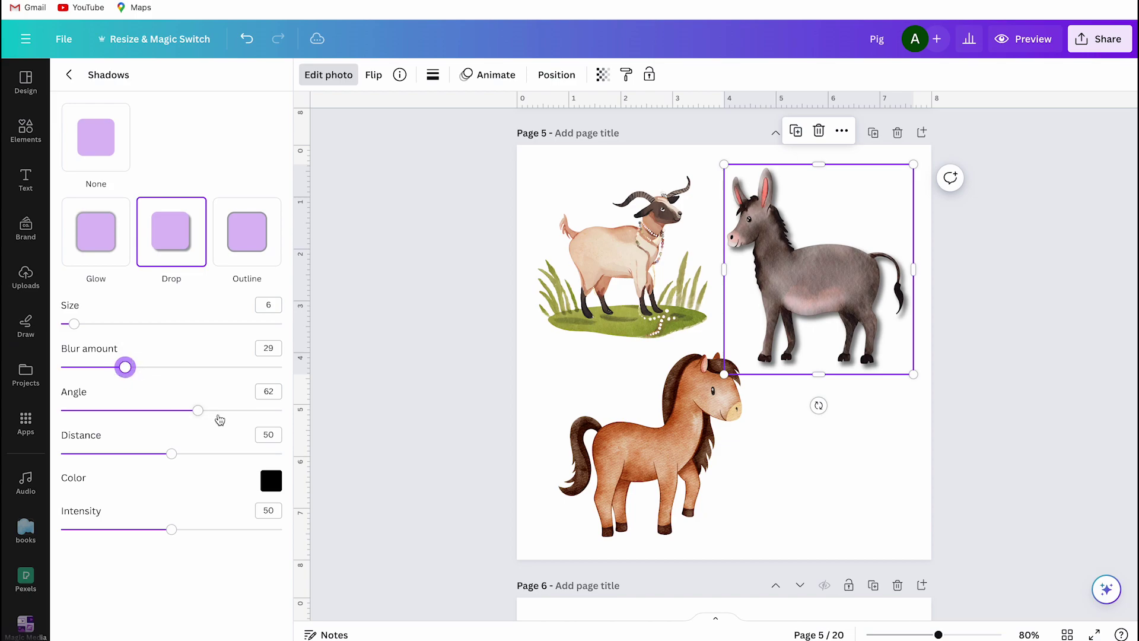
click(344, 417)
click(26, 528)
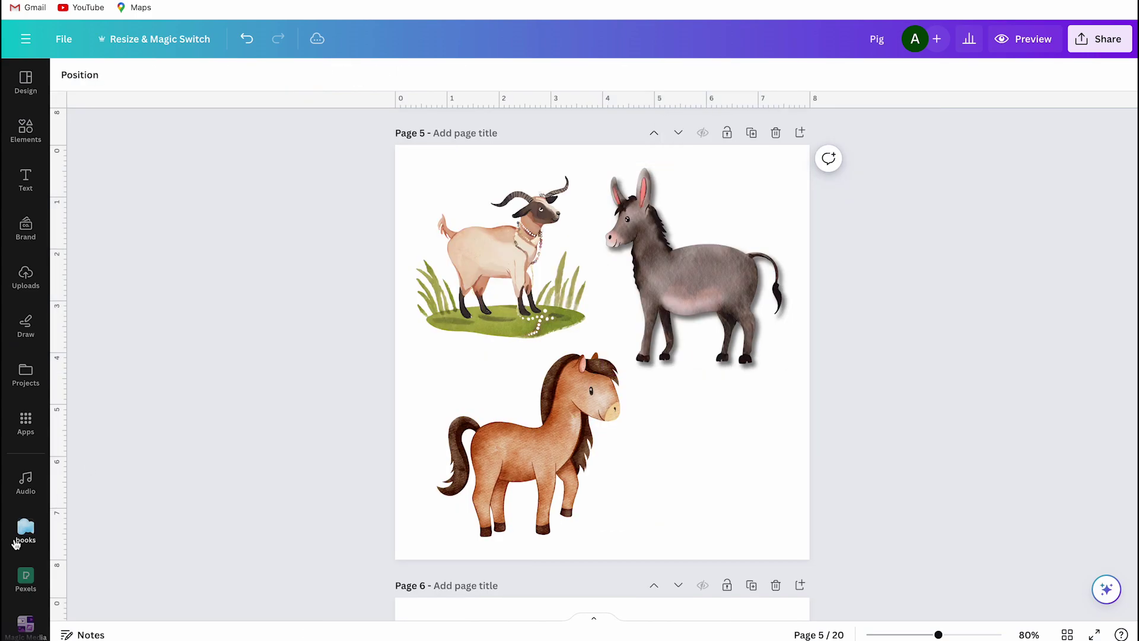
- Add a grass strip at the page bottom behind the donkey and set a smaller donkey on it
click(124, 570)
right_click(602, 368)
mouse_move(771, 386)
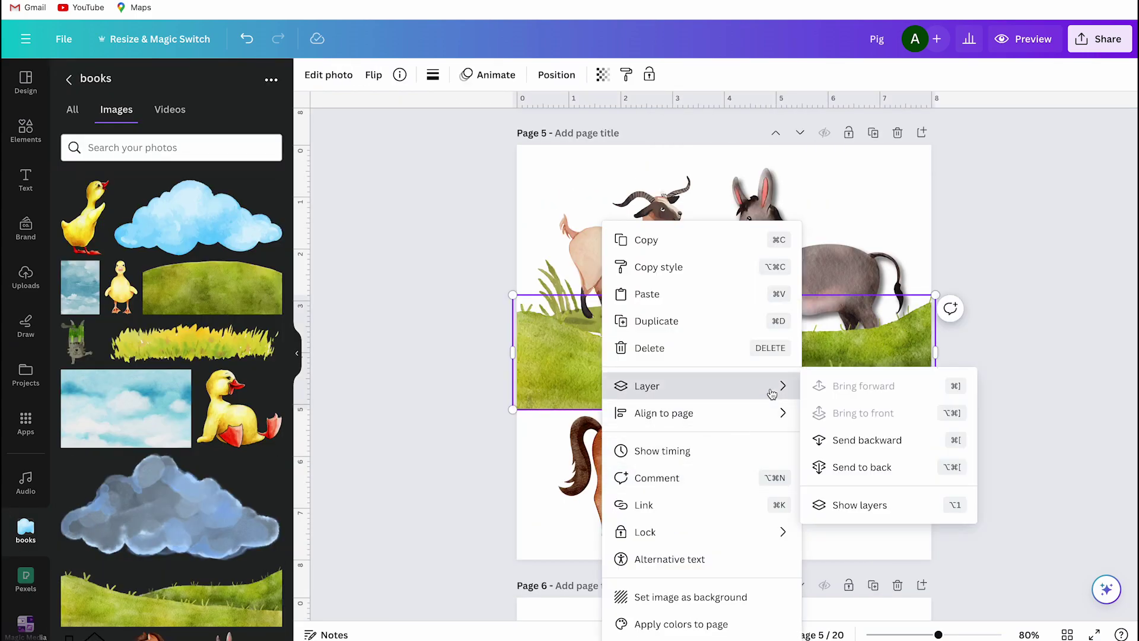
click(854, 440)
drag(892, 374, 915, 546)
drag(830, 279, 830, 433)
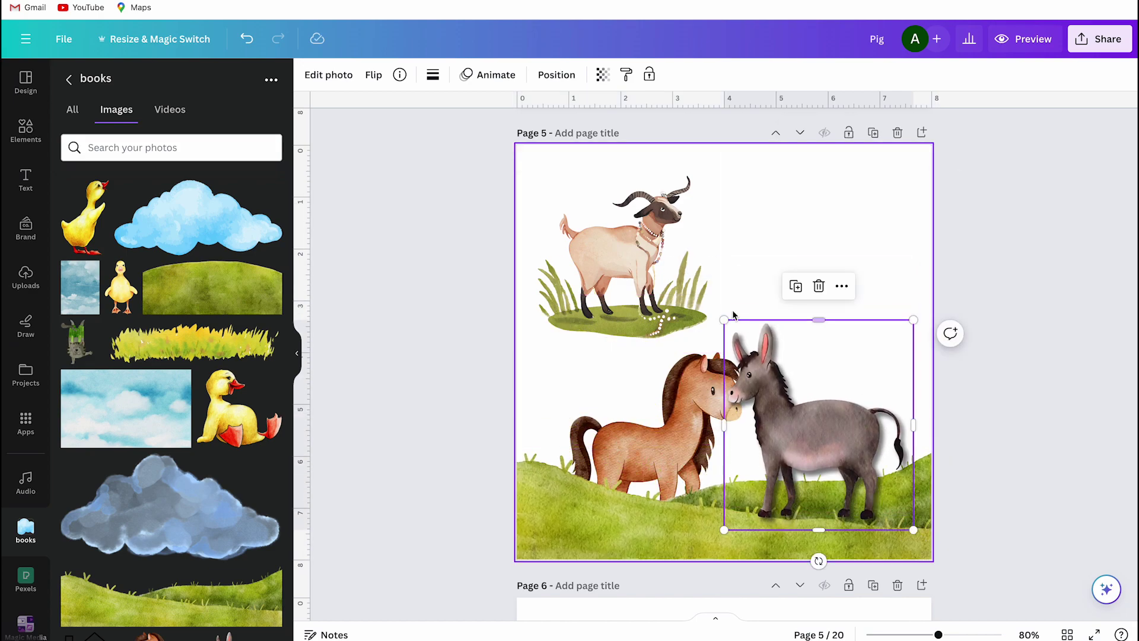
drag(724, 318, 742, 350)
- Place the duck on the donkey's back, adjust its layer order, and tilt both slightly clockwise
drag(83, 217, 848, 388)
right_click(848, 388)
mouse_move(877, 387)
click(1010, 465)
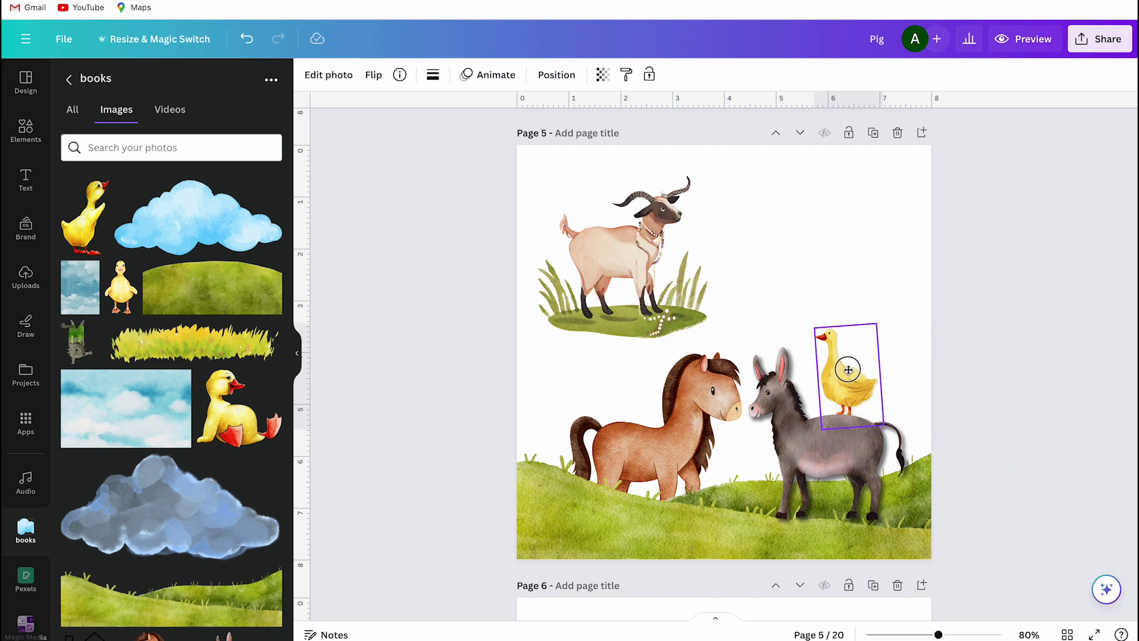
shift+click(795, 460)
drag(829, 557, 820, 560)
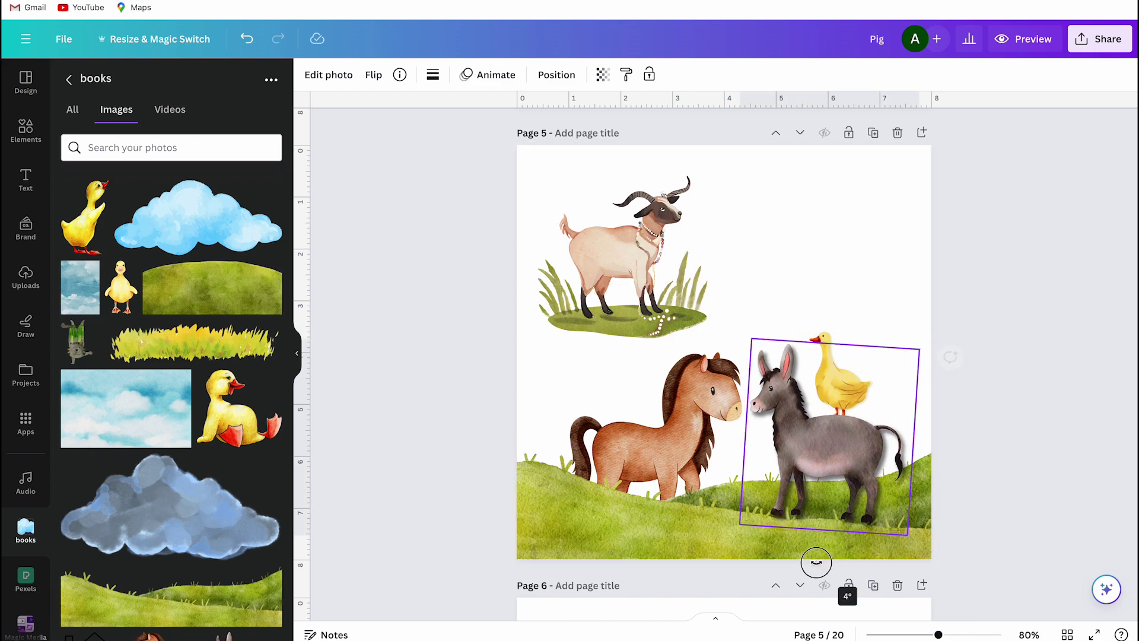
- Move the horse to the top right and bring the goat down in front of the grass
drag(651, 446, 803, 231)
drag(609, 246, 606, 433)
right_click(606, 433)
mouse_move(653, 386)
click(865, 338)
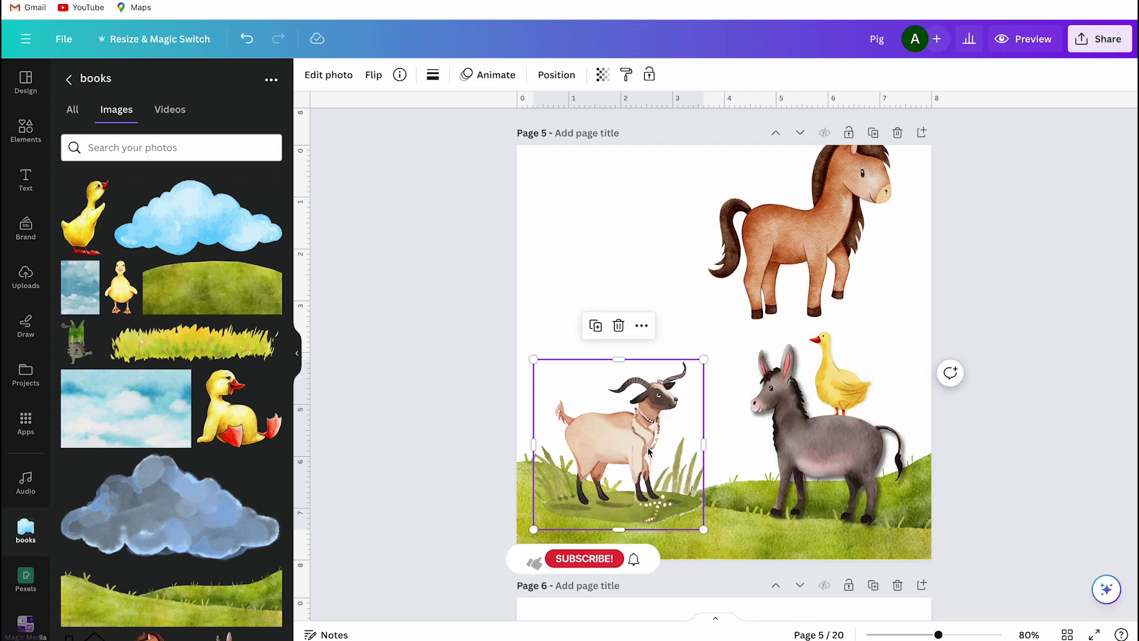
- Move the horse to the top-left of page 5 at a smaller size
click(699, 262)
drag(699, 261, 541, 292)
drag(720, 351, 683, 318)
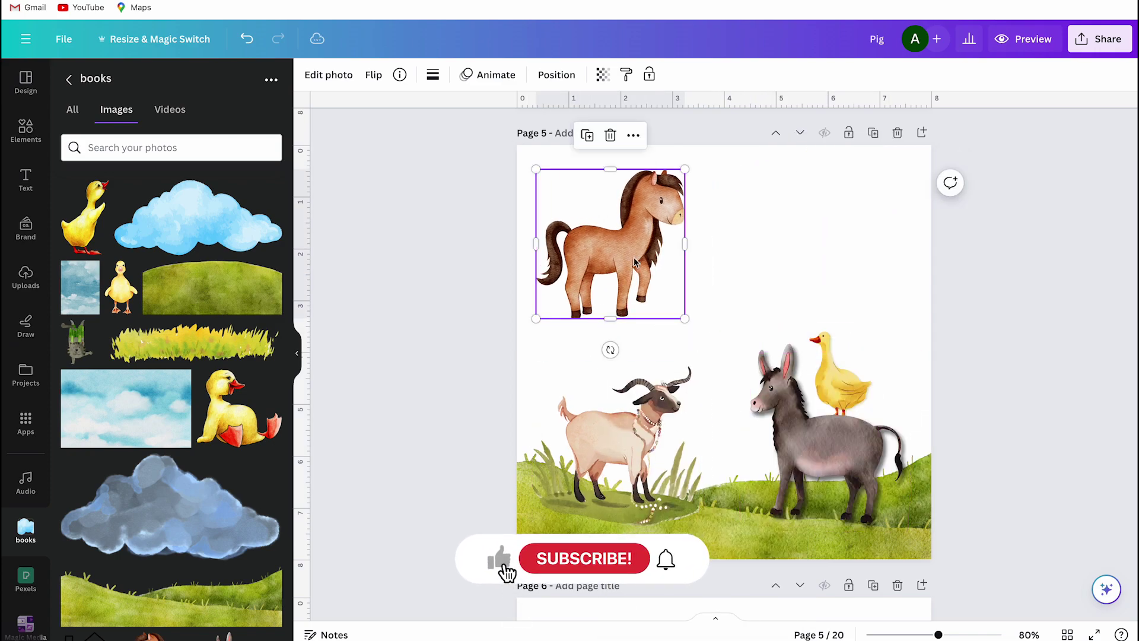
drag(634, 258, 657, 256)
- Give the horse a drop shadow with blur 15, angle 48 and intensity about 30
click(328, 74)
click(93, 508)
click(170, 231)
mouse_move(106, 367)
mouse_down()
mouse_move(81, 366)
mouse_move(94, 367)
mouse_up()
drag(202, 410, 167, 411)
drag(170, 528, 124, 527)
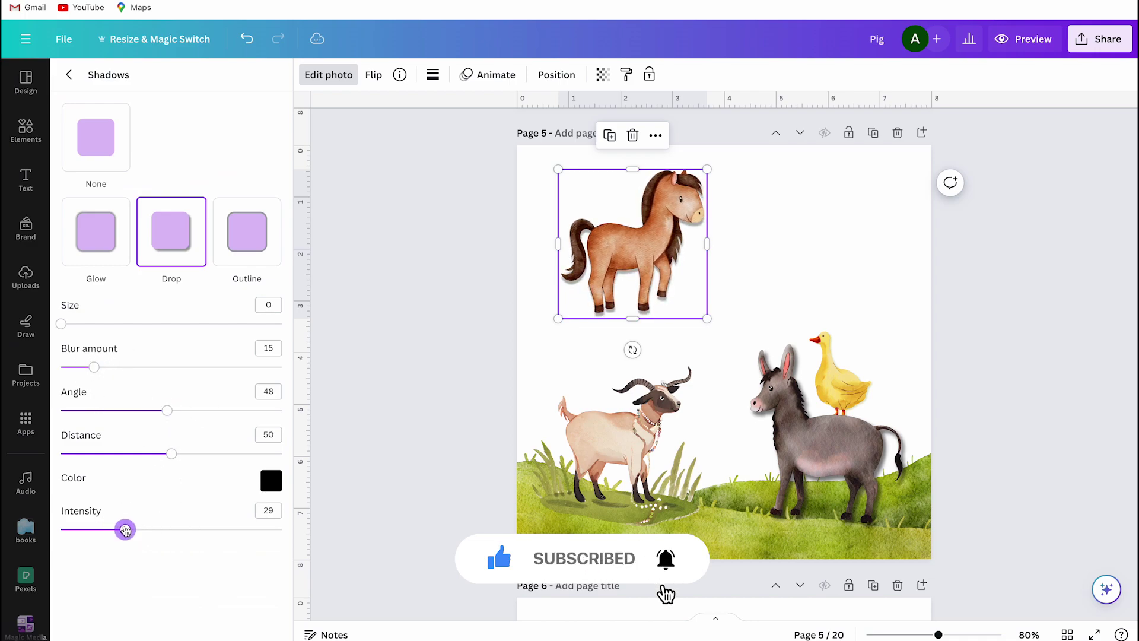
- Add a yellow grass strip under the horse's hooves, layered behind the horse
click(26, 529)
click(269, 329)
drag(196, 342, 591, 304)
right_click(591, 304)
mouse_move(632, 386)
click(854, 468)
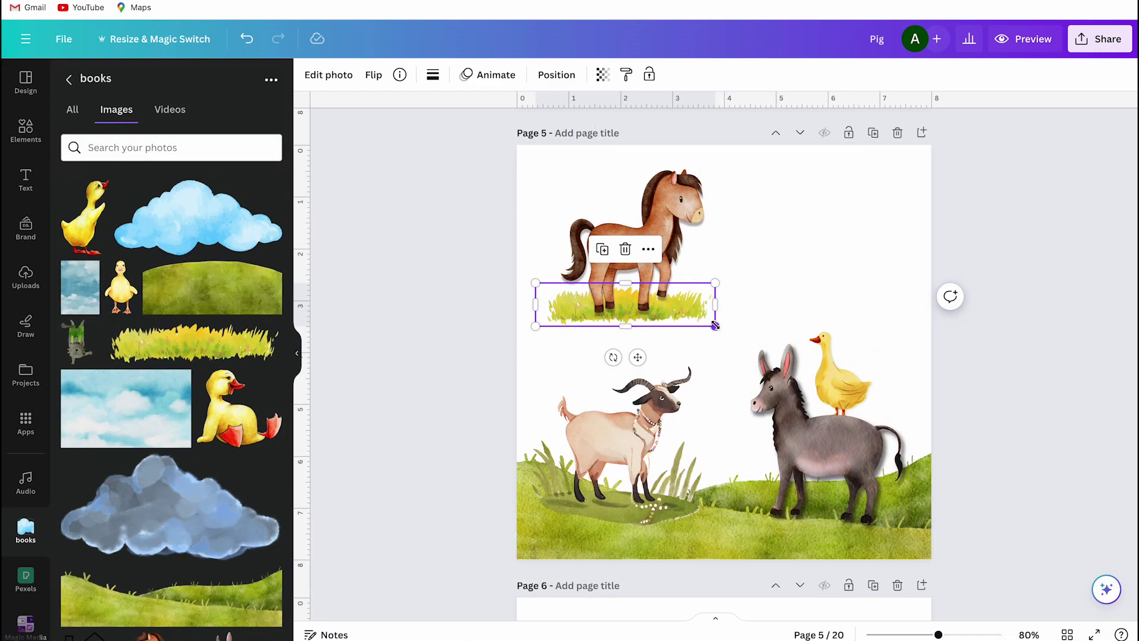
key(Escape)
click(300, 360)
scroll(567, 325, up, 3)
click(572, 305)
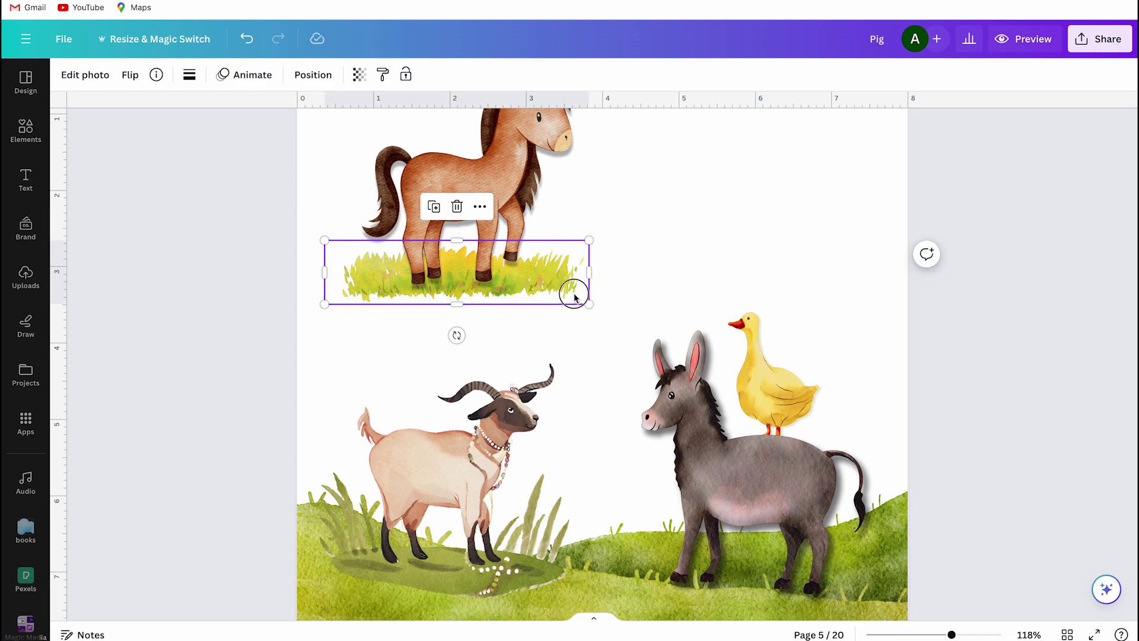
scroll(758, 419, down, 3)
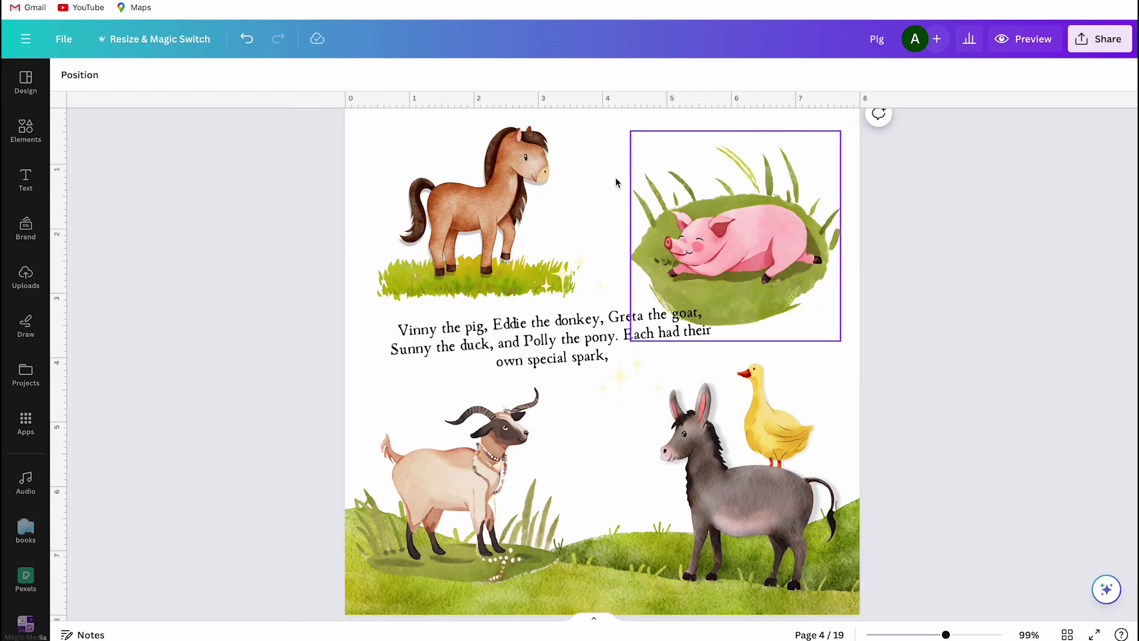
- Paste back the 'created with the magic media app' credit, then add the sleeping pig without background
click(597, 179)
text(created with the magic media app)
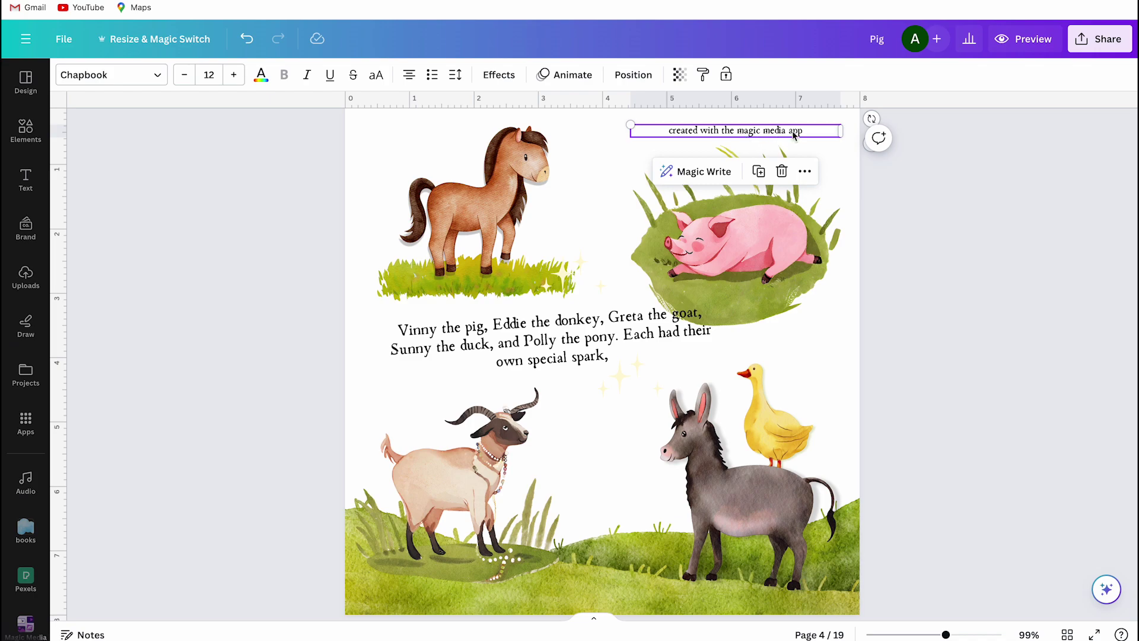
click(26, 278)
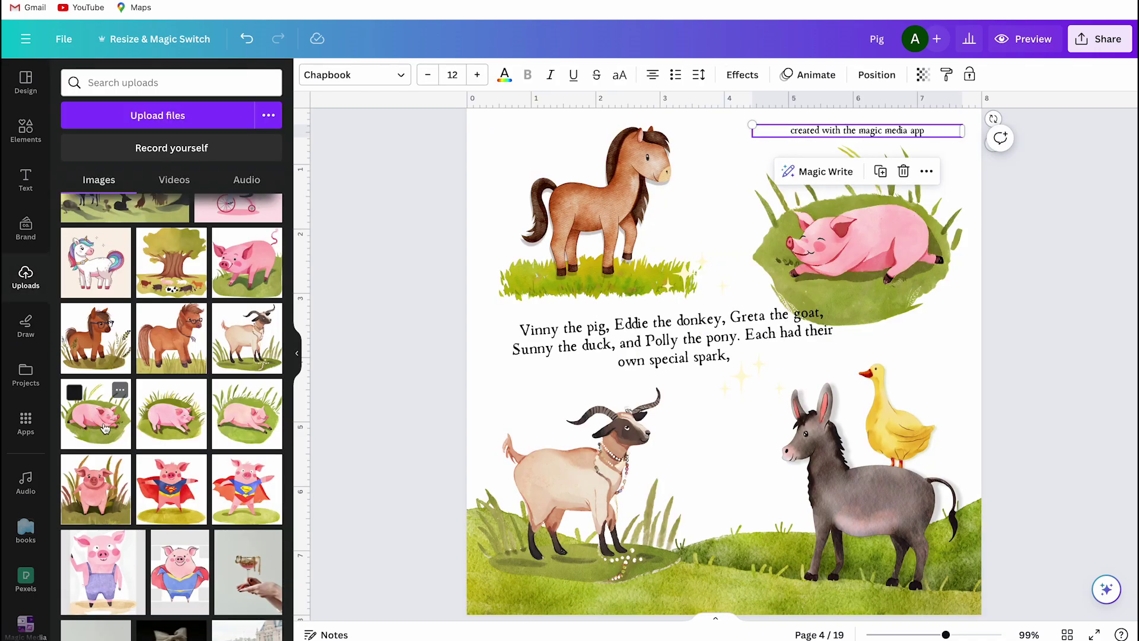
click(105, 427)
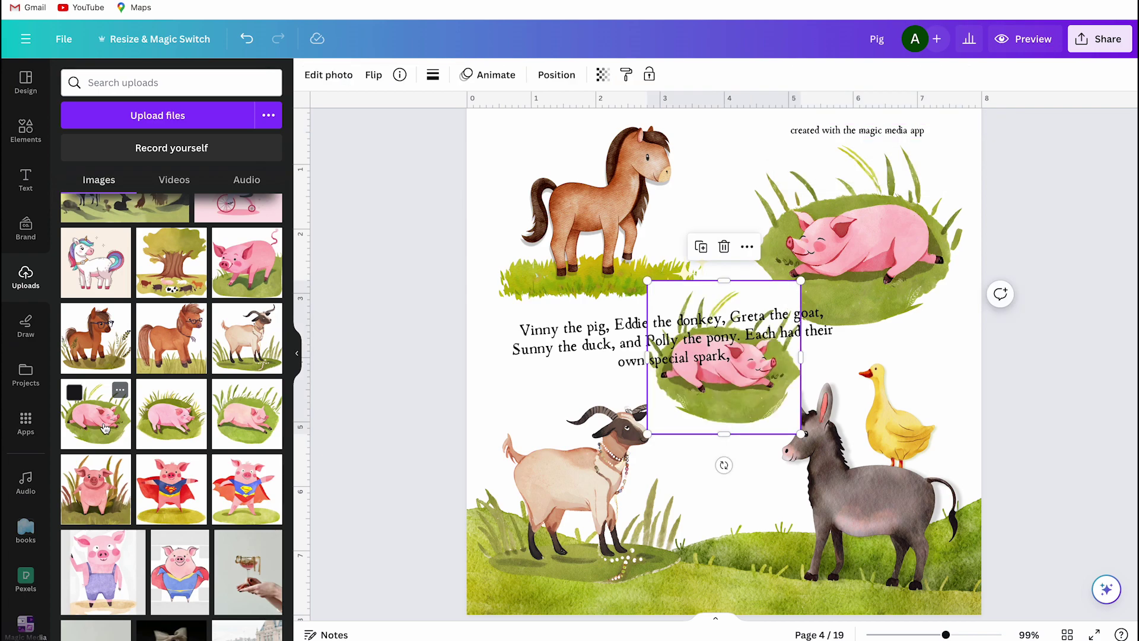
click(332, 76)
click(105, 177)
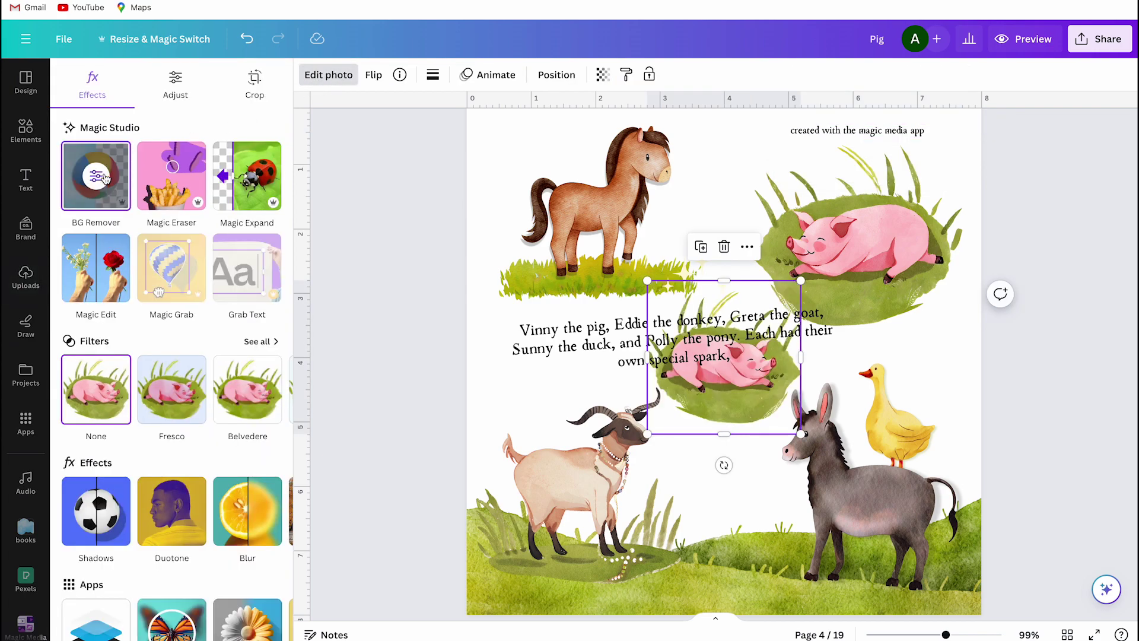
- Mirror the sleeping pig to face left, then delete it
click(374, 75)
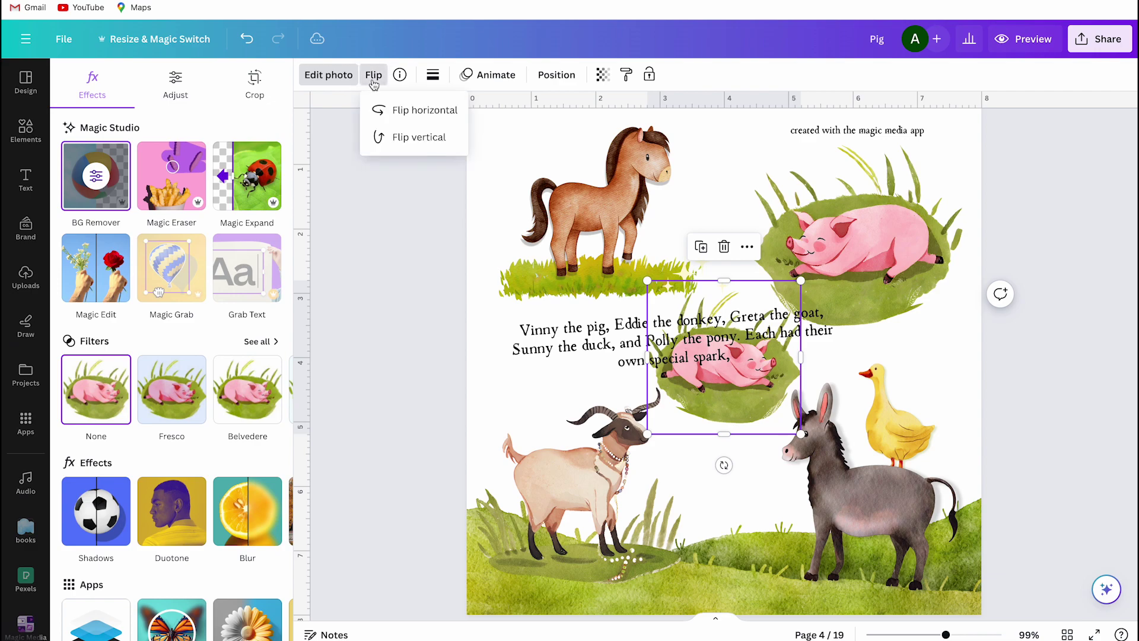
click(406, 113)
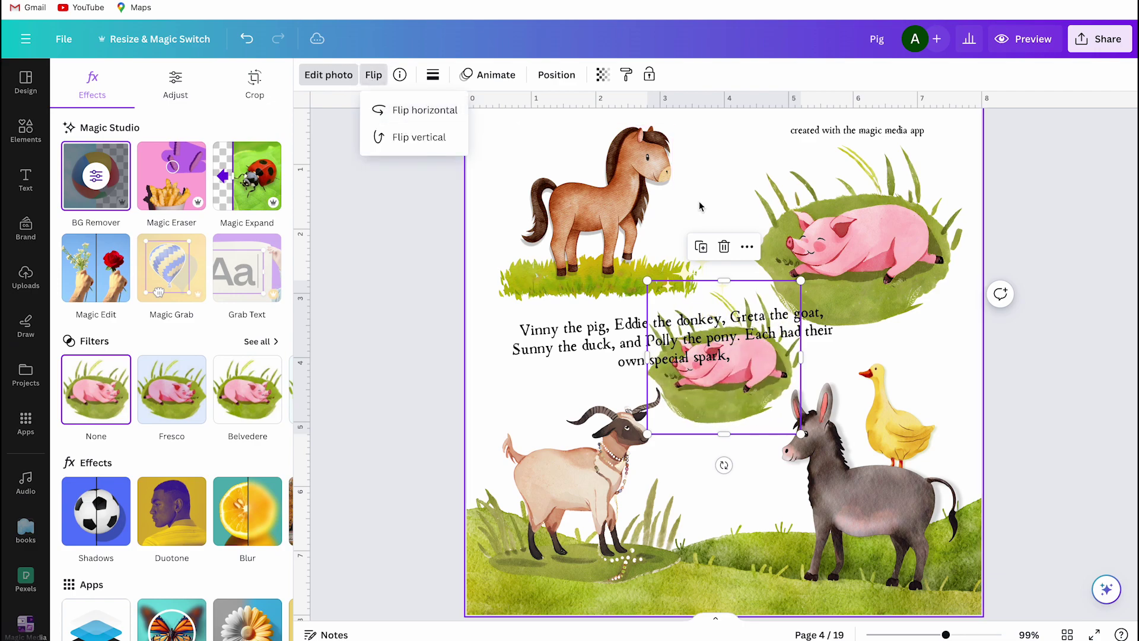
click(696, 410)
key(Delete)
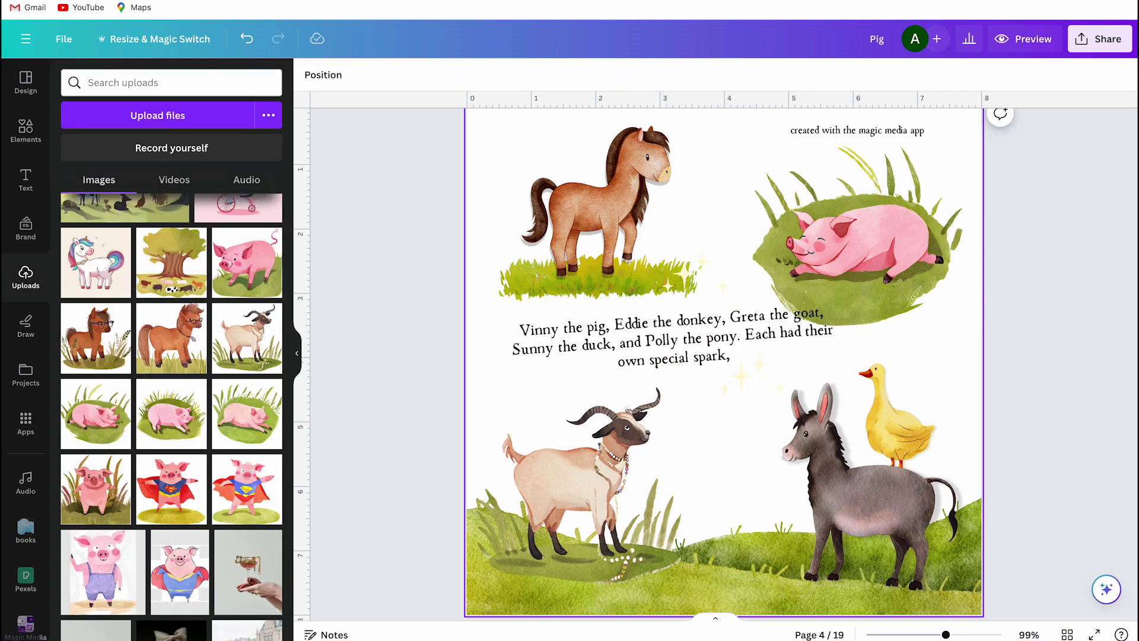
- Check the sparkle stars image details in the books collection, then hide the side panel
click(298, 355)
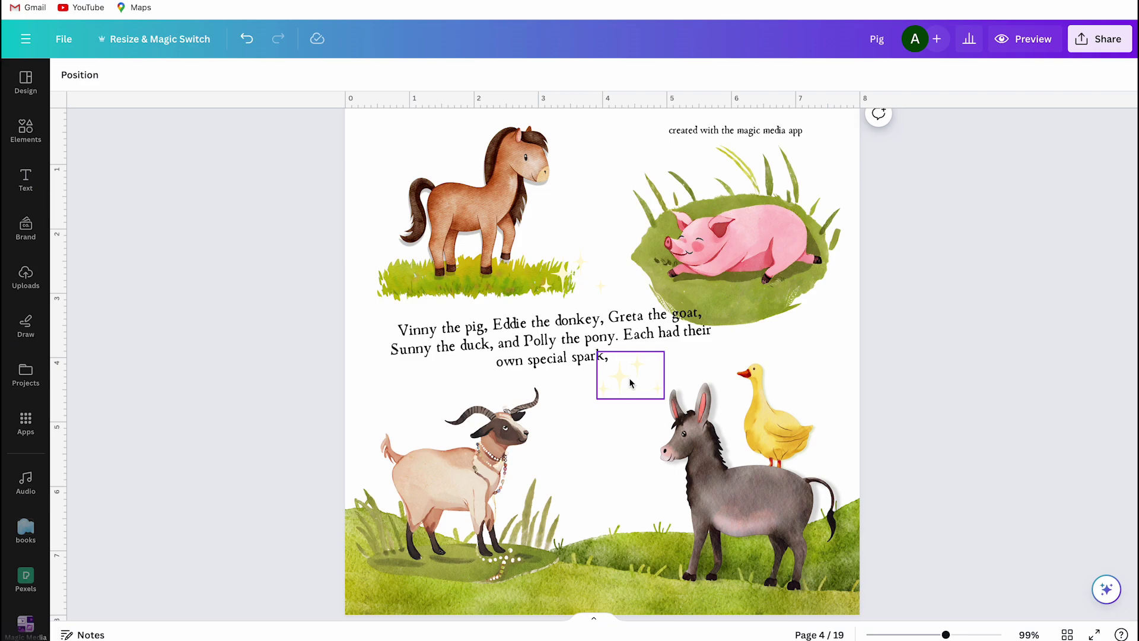
click(26, 527)
click(271, 441)
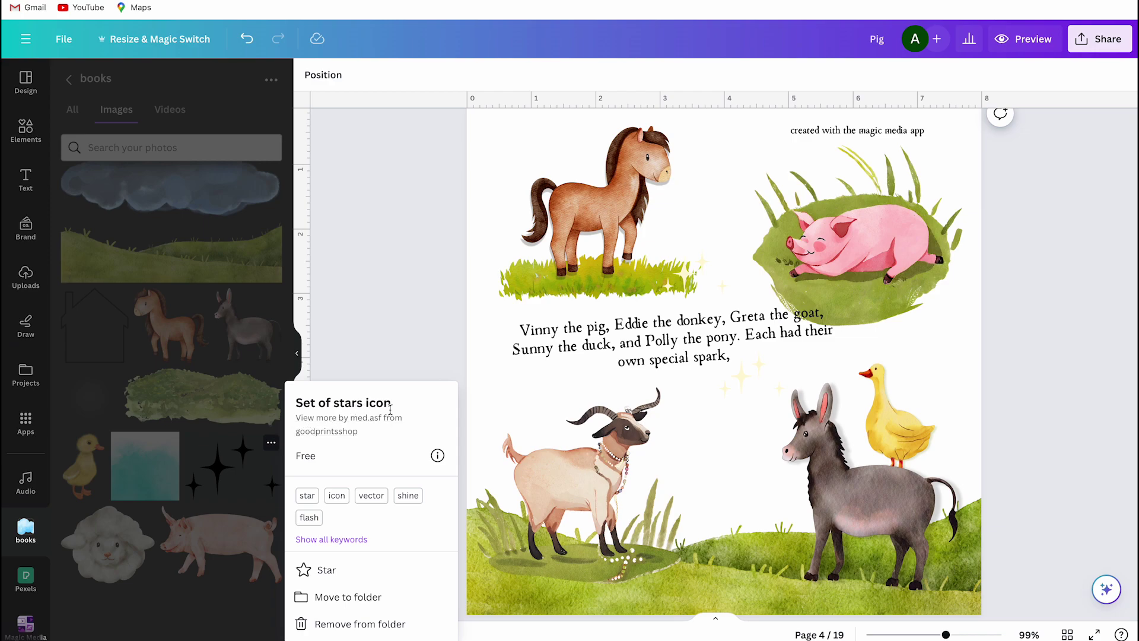
click(295, 355)
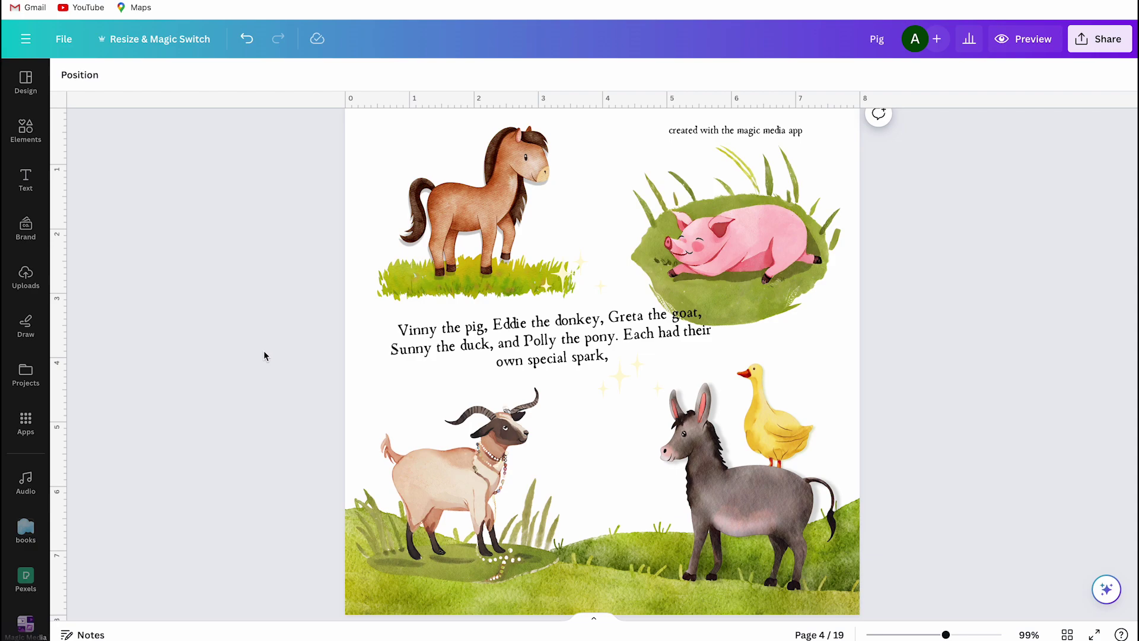
- Remove page 4's caption, raise the sleeping pig toward the top-right, and zoom out to 75%
click(764, 130)
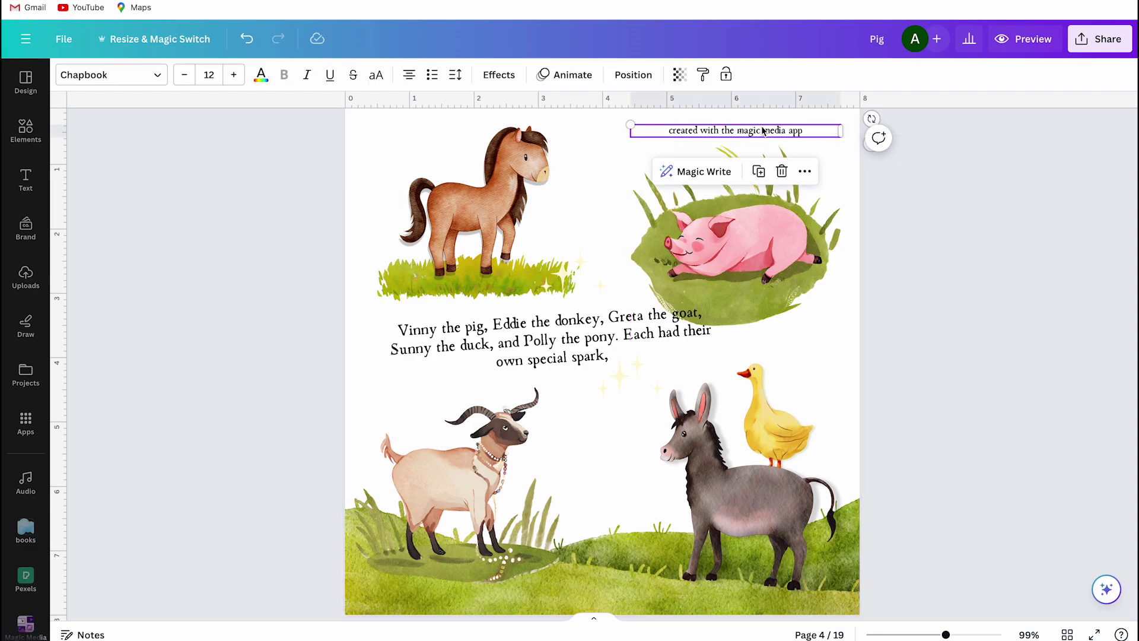
key(Delete)
drag(800, 264, 768, 243)
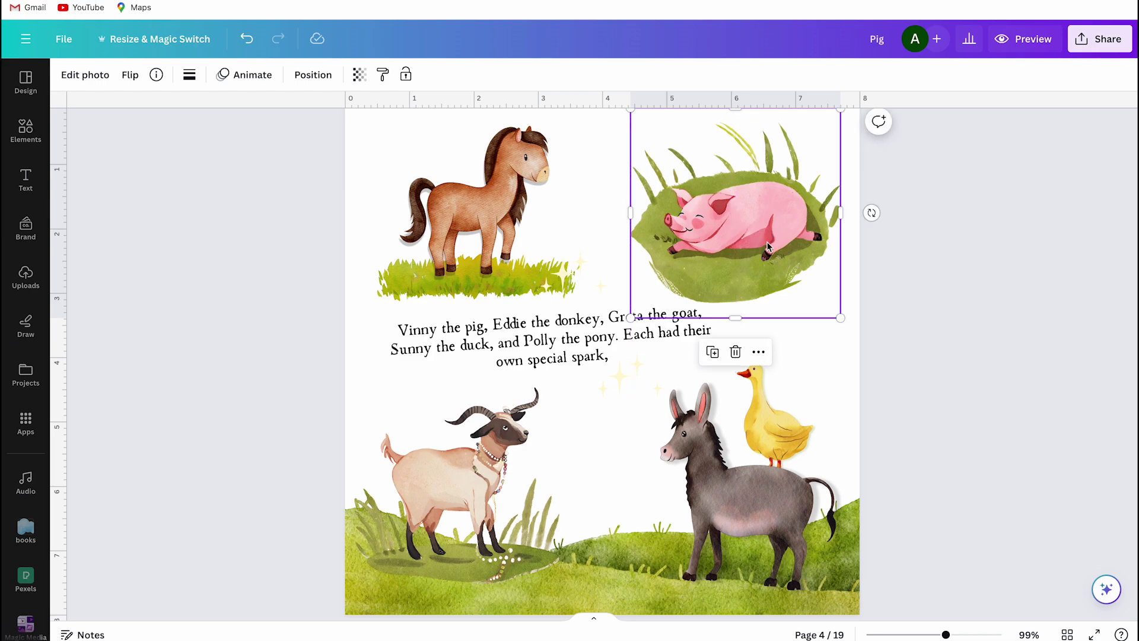
click(999, 242)
drag(947, 634, 936, 634)
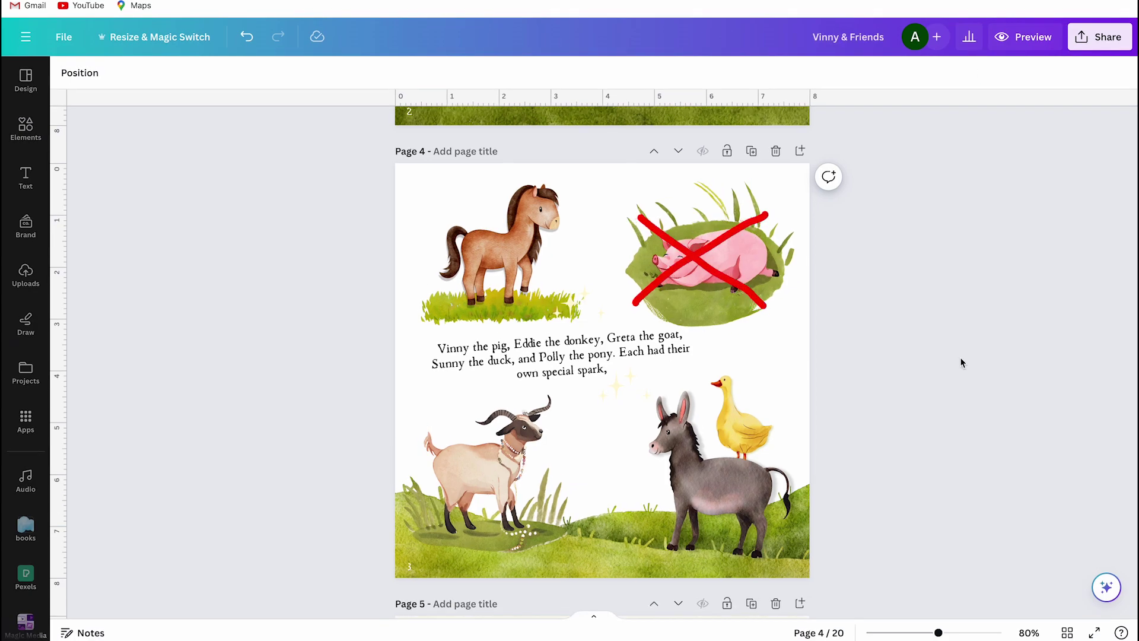
click(681, 292)
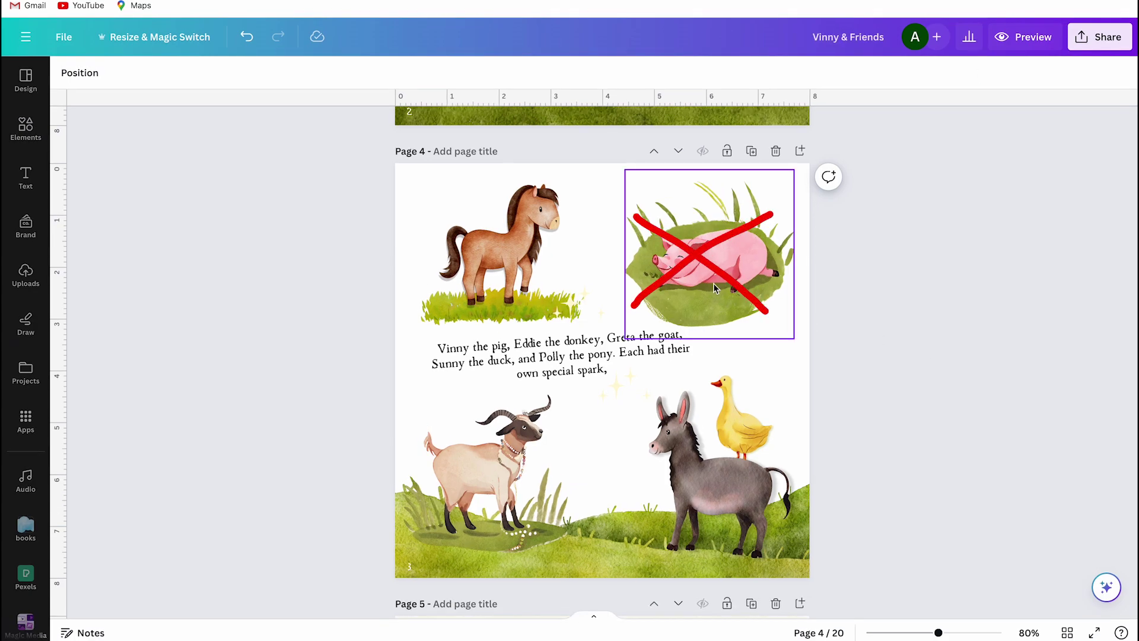
- Browse the pages and the Uploads image grid, then switch to the Magic Media generator
scroll(692, 269, up, 20)
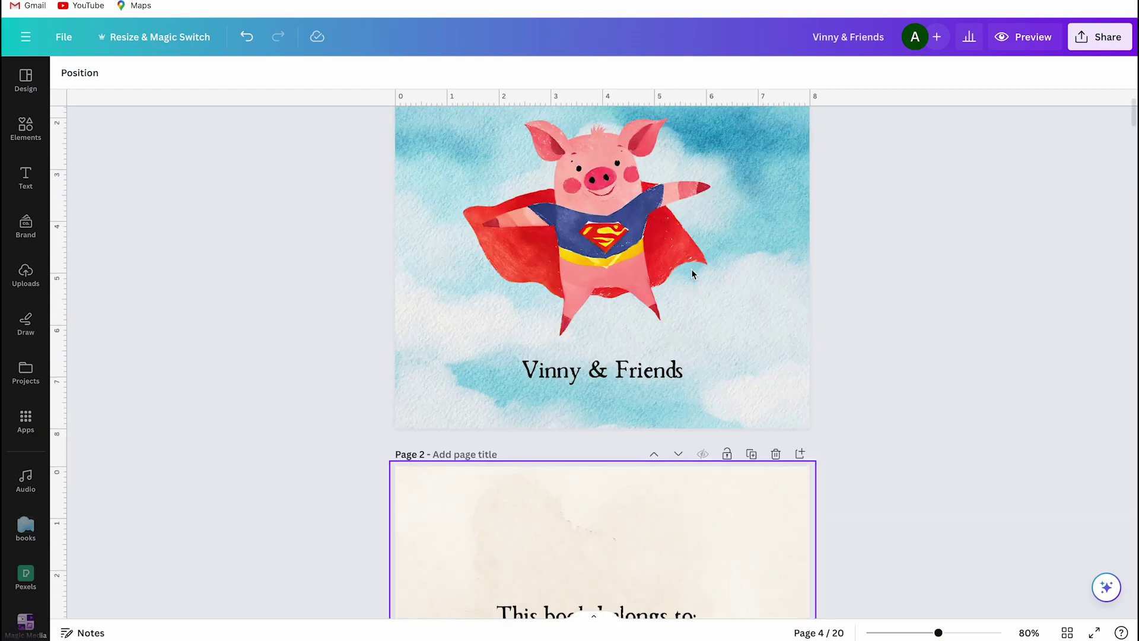
scroll(593, 290, down, 10)
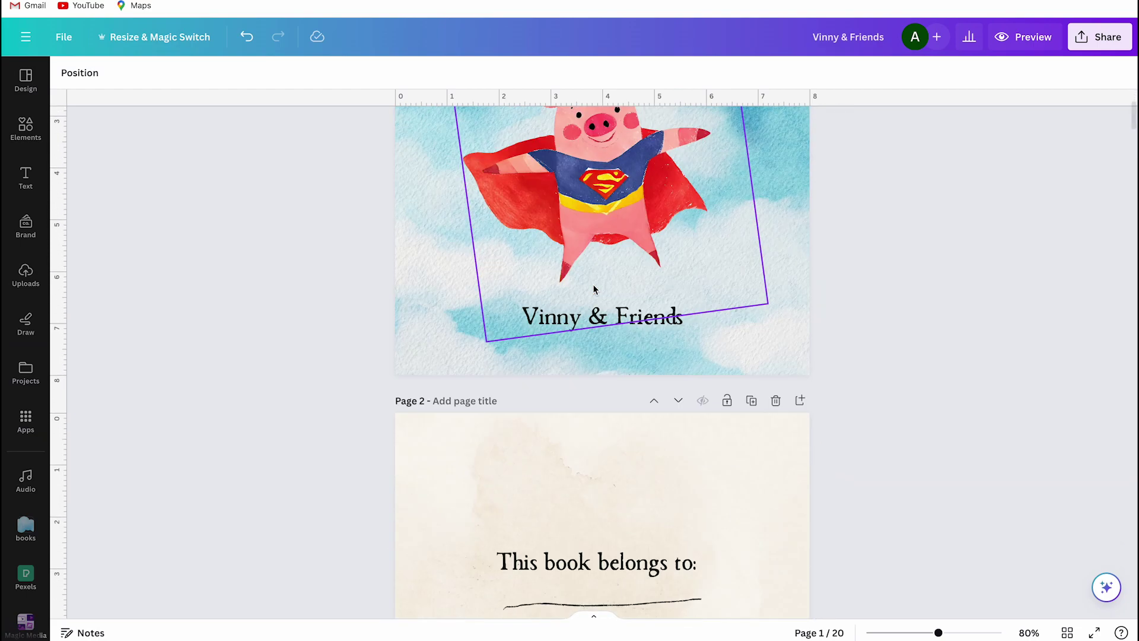
scroll(595, 289, down, 10)
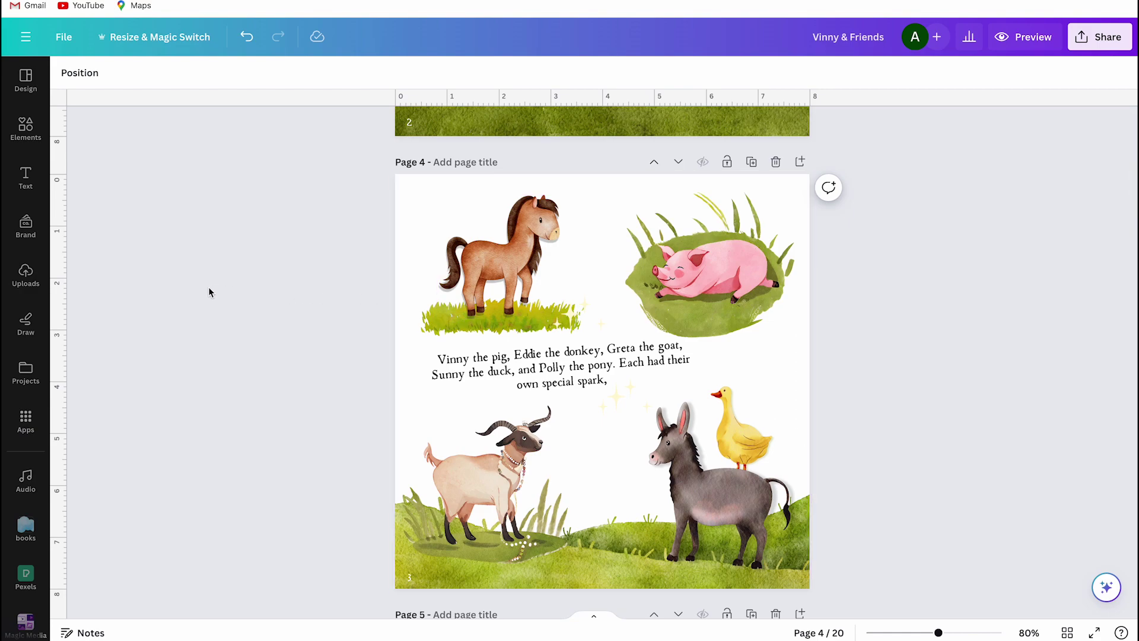
click(34, 285)
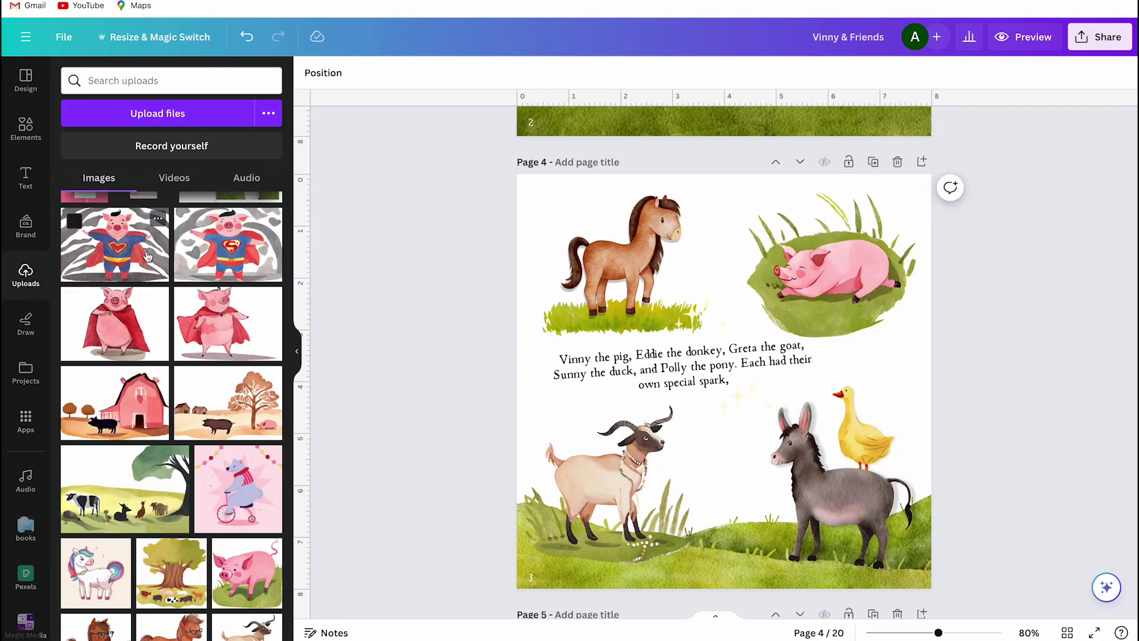
scroll(202, 305, up, 1)
scroll(210, 311, down, 1)
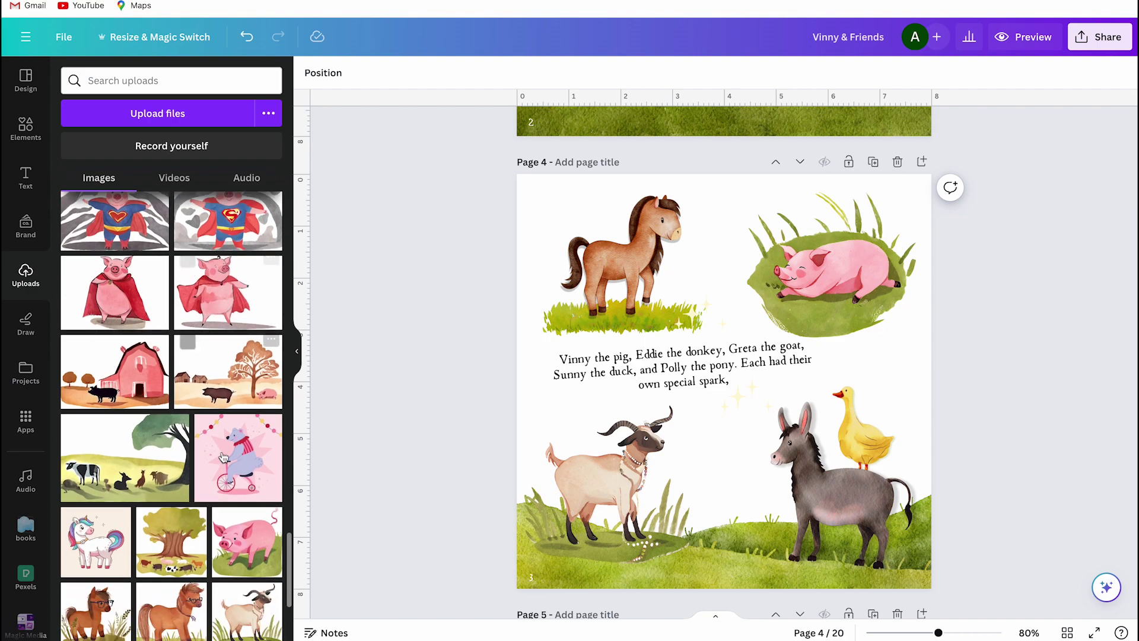
scroll(237, 411, up, 3)
scroll(238, 411, up, 8)
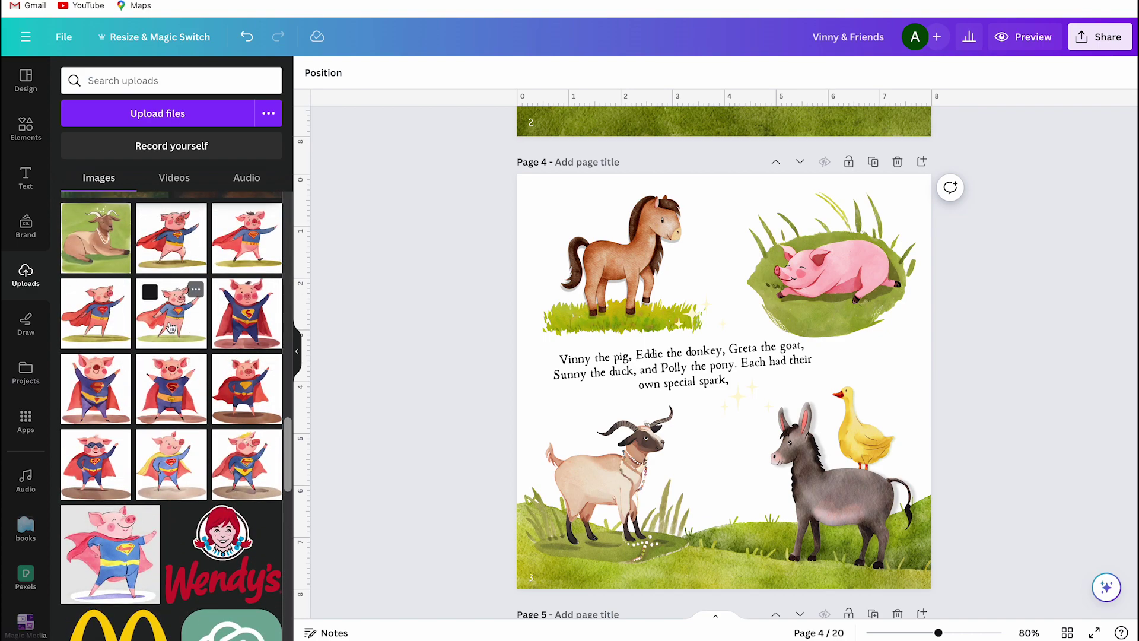
click(26, 621)
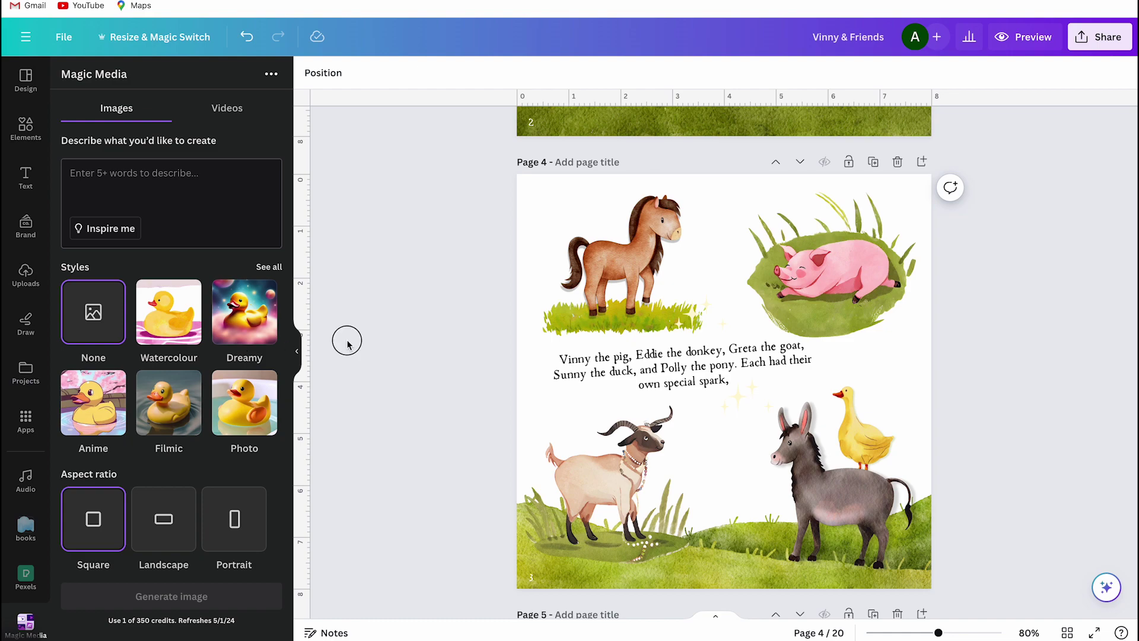
- Collapse the Magic Media panel so the front cover fills the view
click(297, 350)
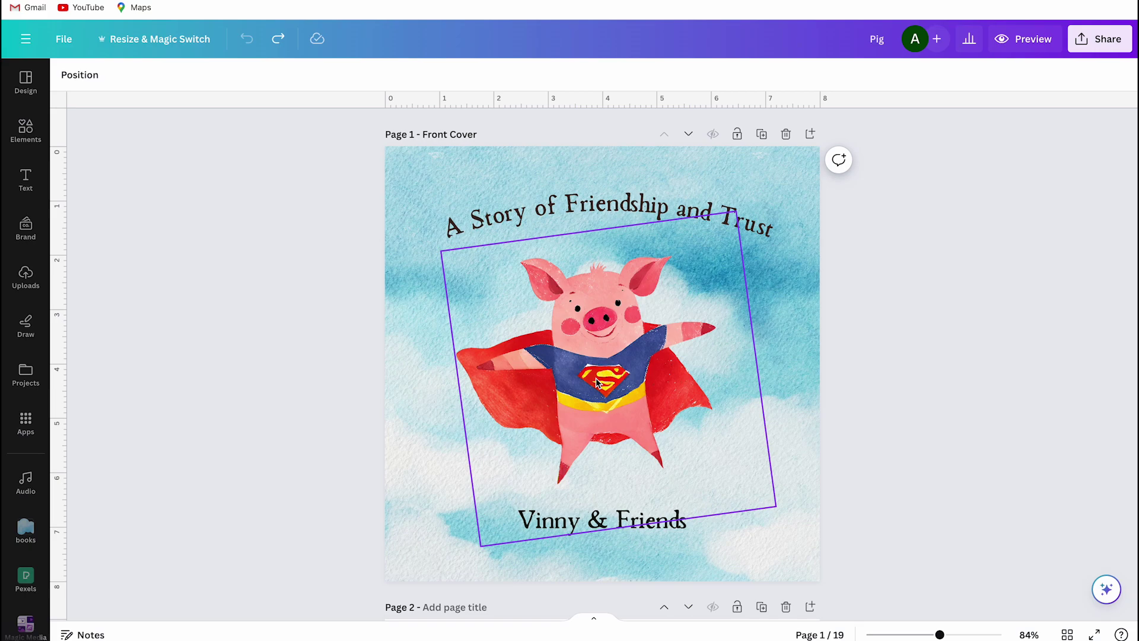
- Scroll from the front cover through pages 2 and 3 to page 4's farm-animal introduction
scroll(362, 424, down, 6)
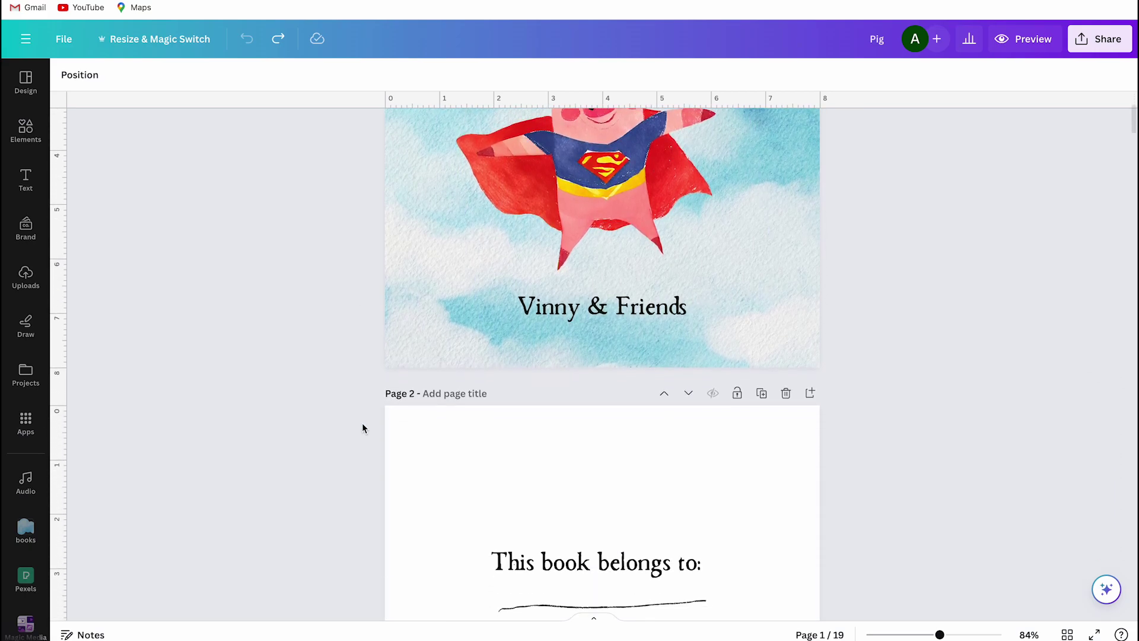
scroll(362, 423, down, 2)
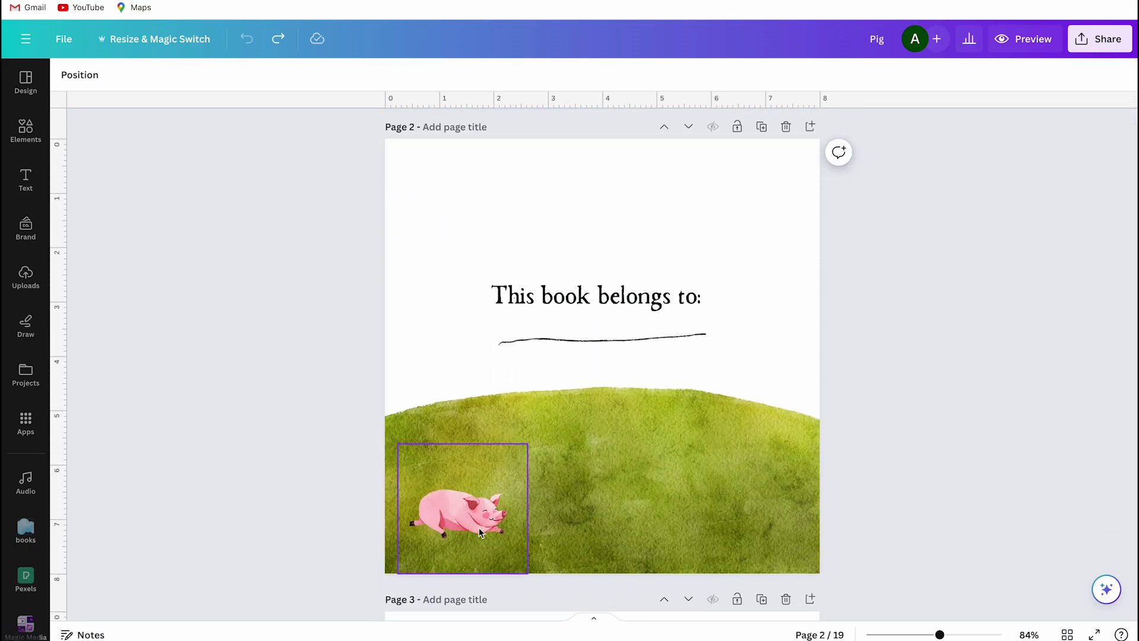
scroll(473, 520, up, 7)
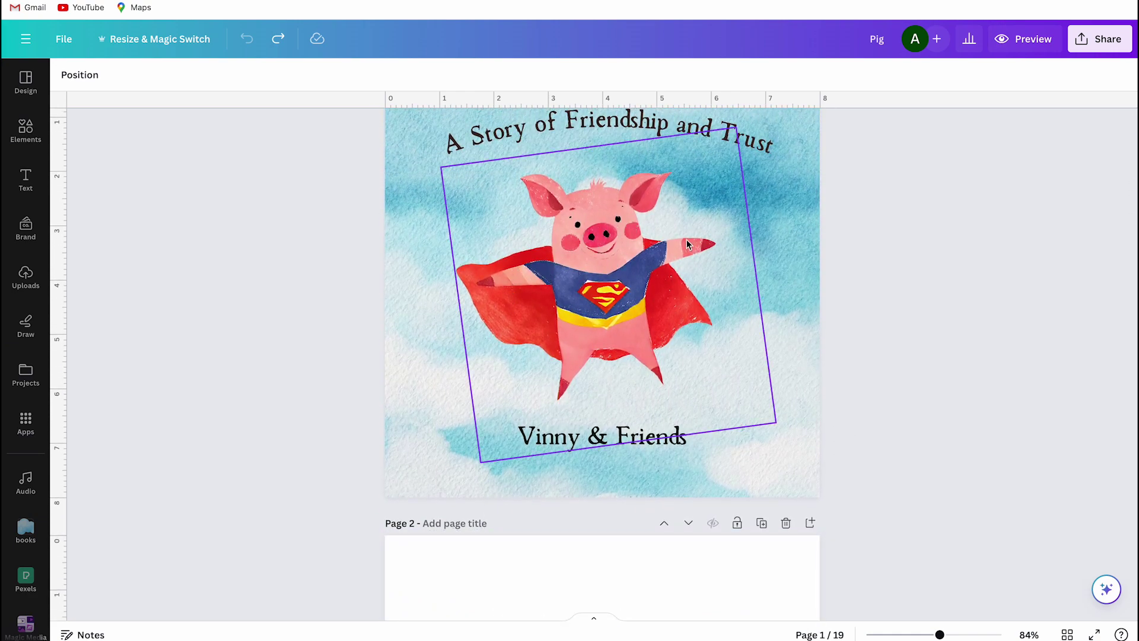
scroll(514, 338, down, 5)
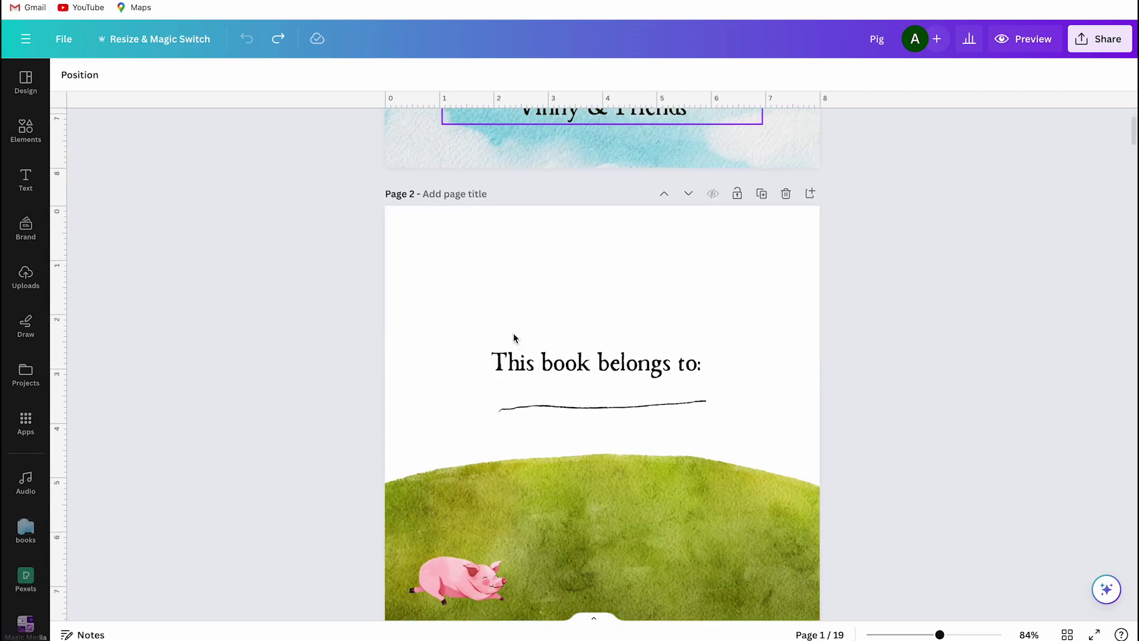
scroll(514, 338, down, 3)
scroll(514, 338, down, 7)
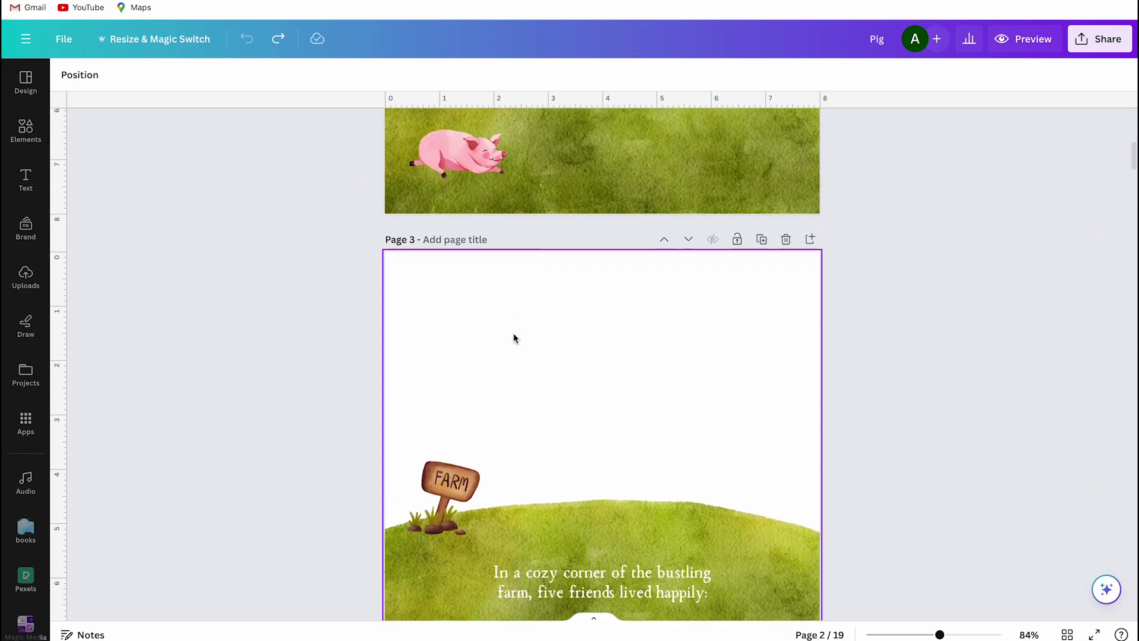
scroll(513, 337, down, 3)
scroll(514, 337, up, 1)
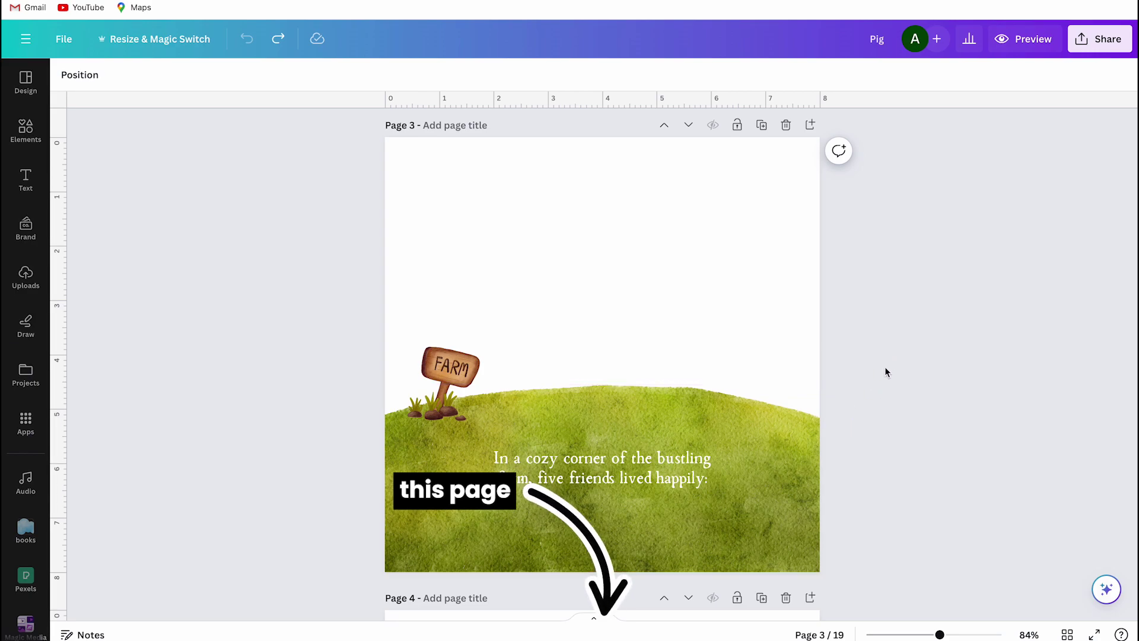
scroll(881, 400, down, 6)
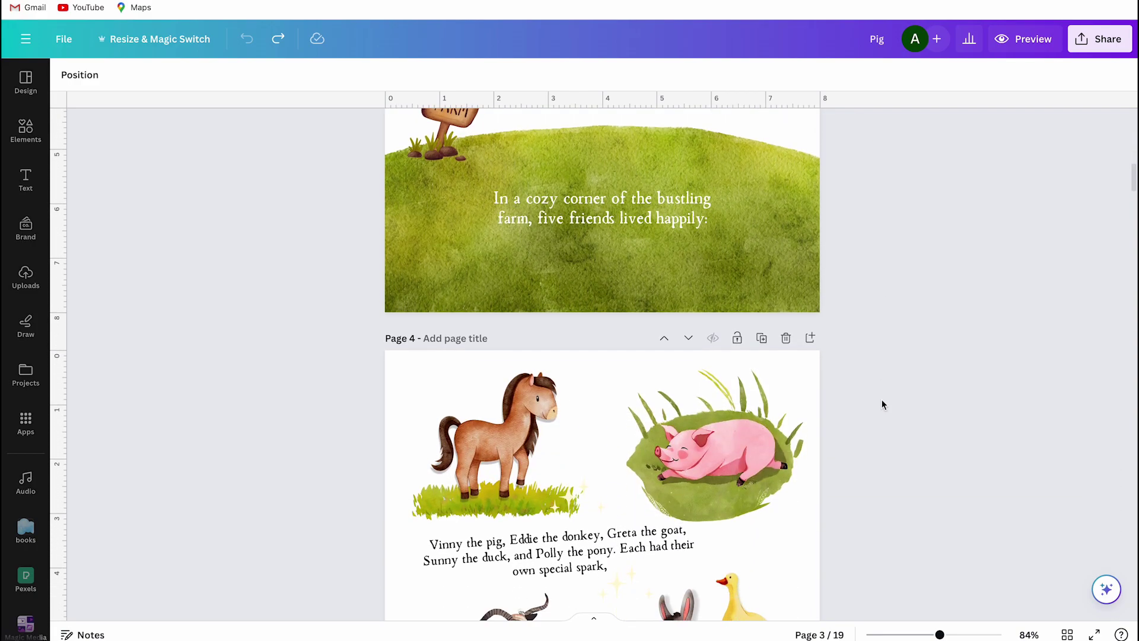
scroll(881, 402, down, 2)
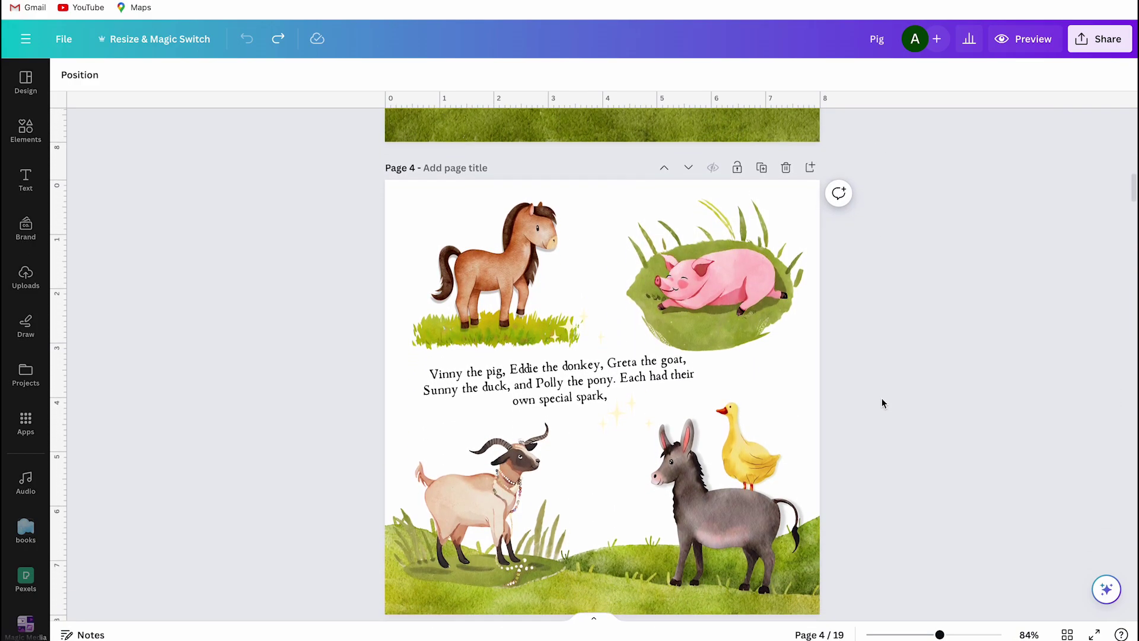
scroll(882, 403, down, 1)
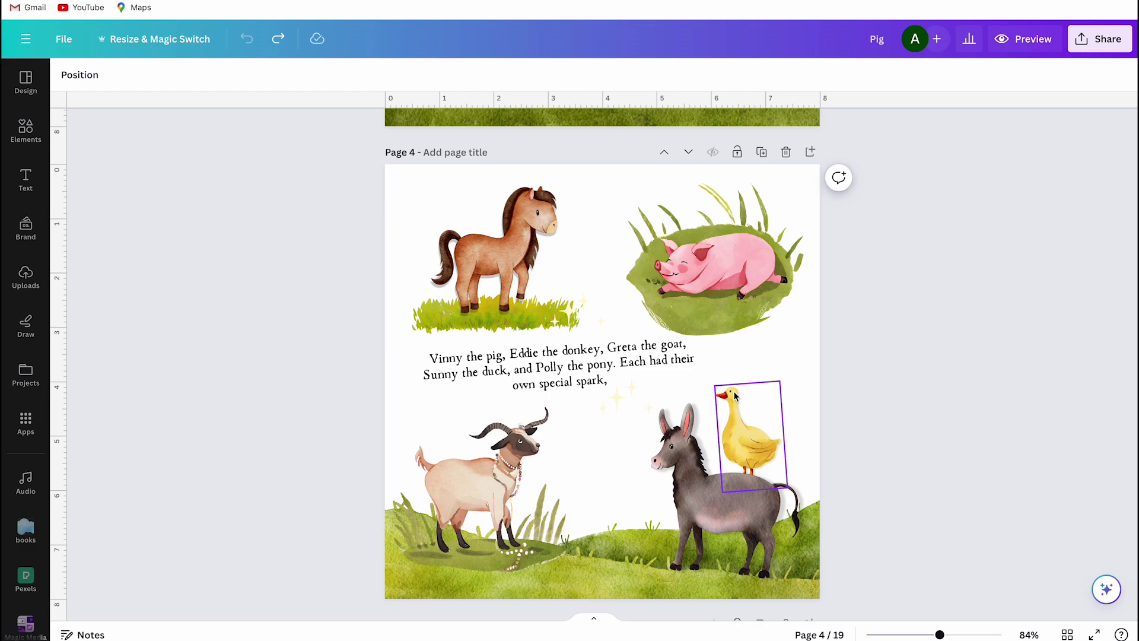
- Scroll the canvas down from page 4 to page 5
scroll(735, 396, down, 6)
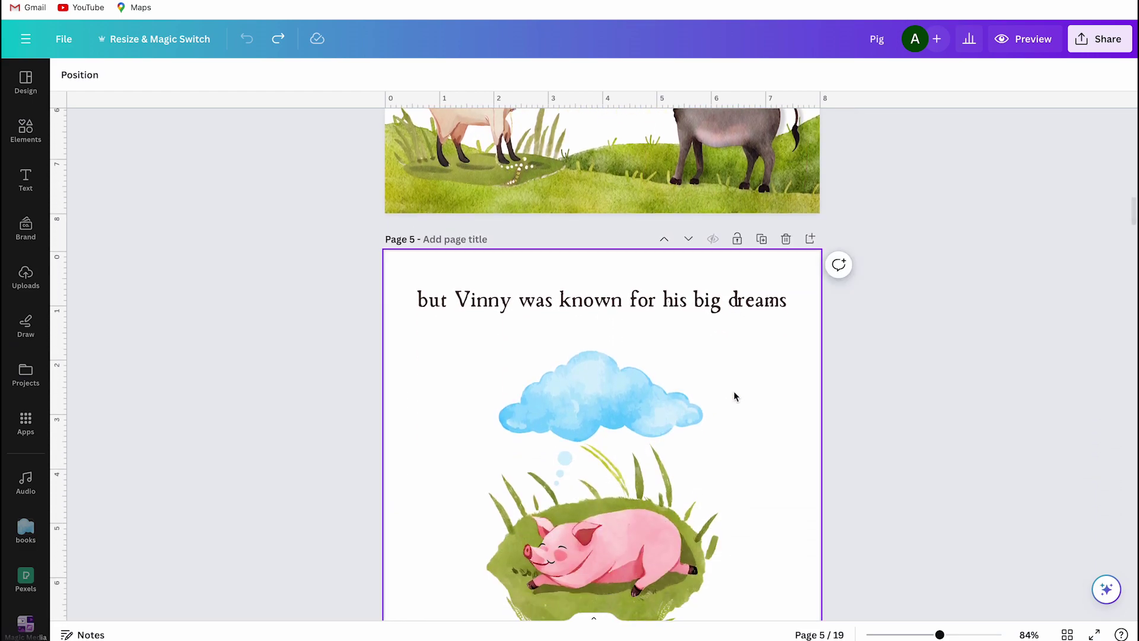
scroll(734, 396, down, 1)
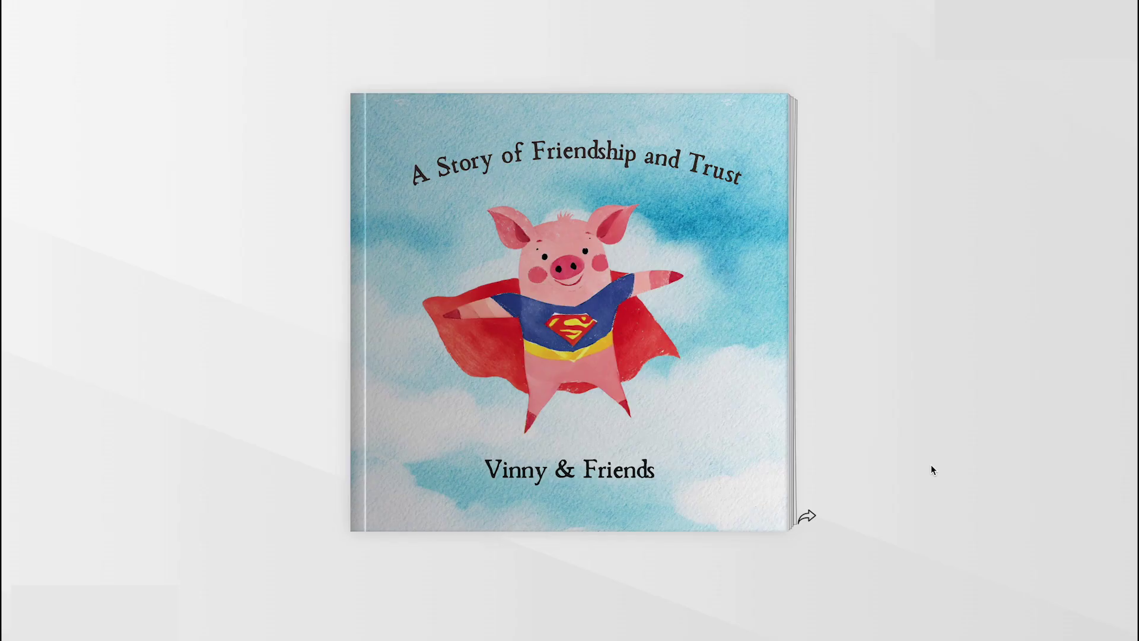
- Page through every flipbook spread, from the first spread through pages 17–18 to the back cover
click(806, 517)
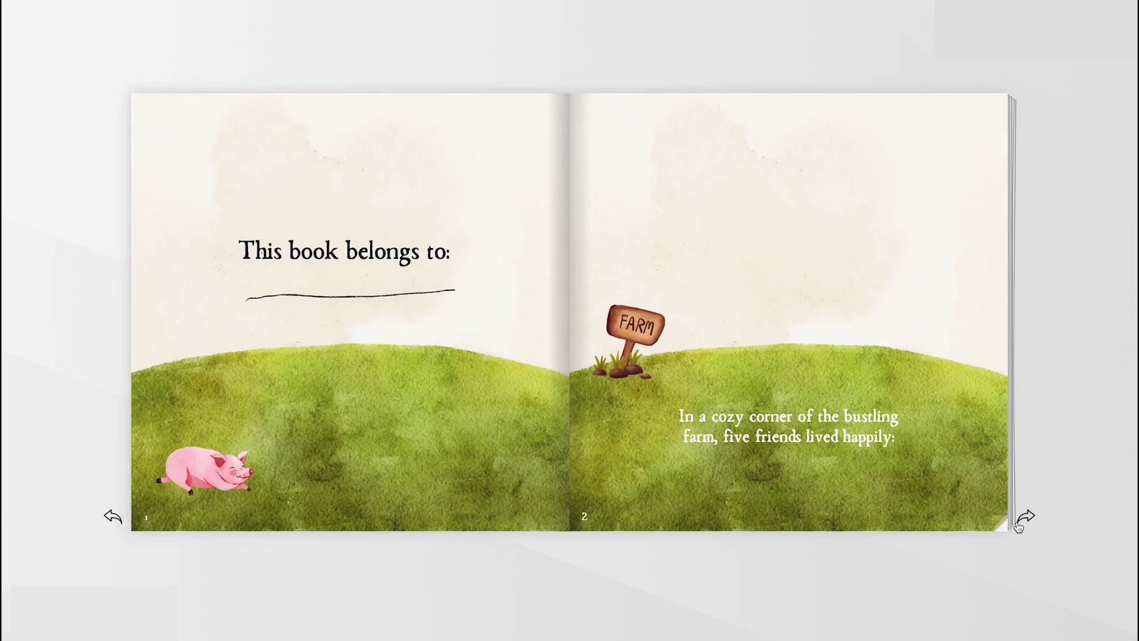
click(1024, 524)
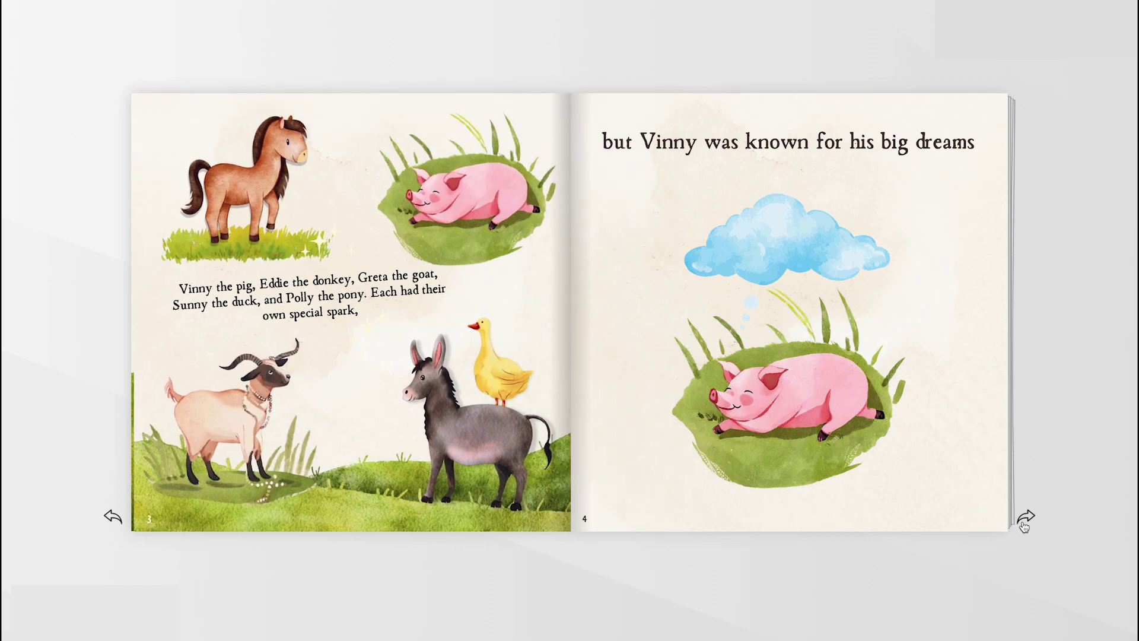
click(1025, 523)
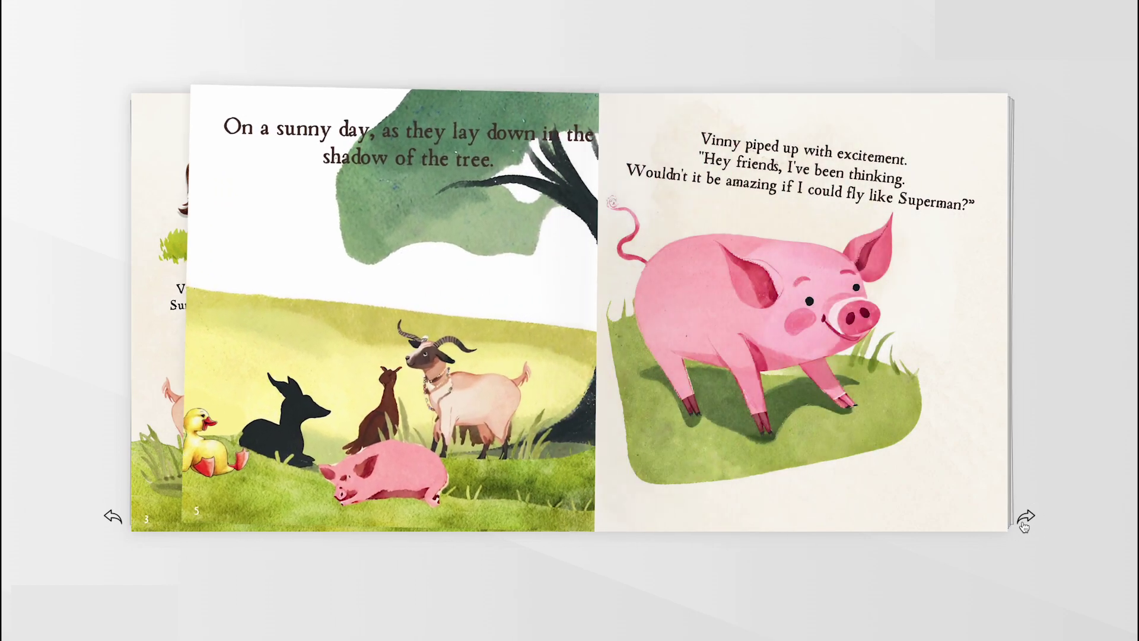
click(1024, 524)
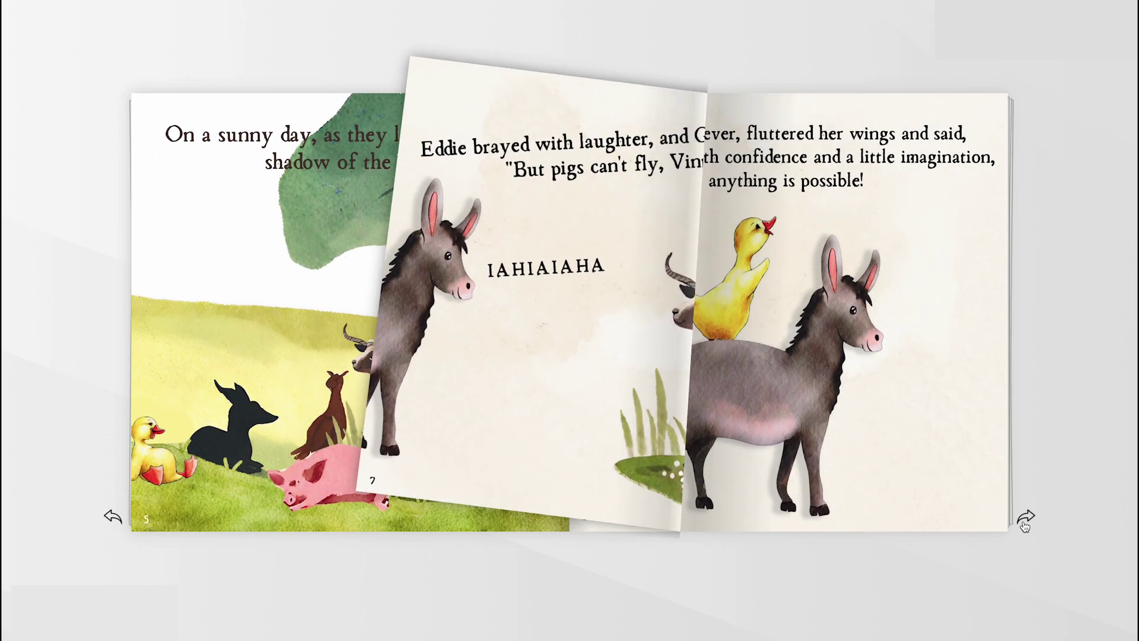
click(1024, 524)
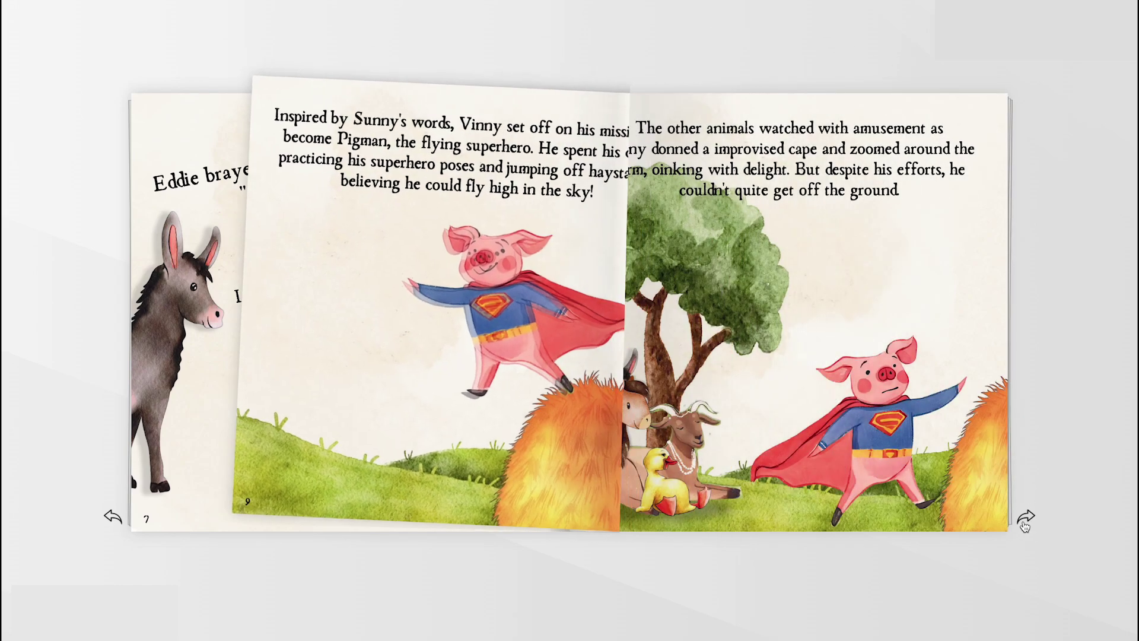
click(1024, 524)
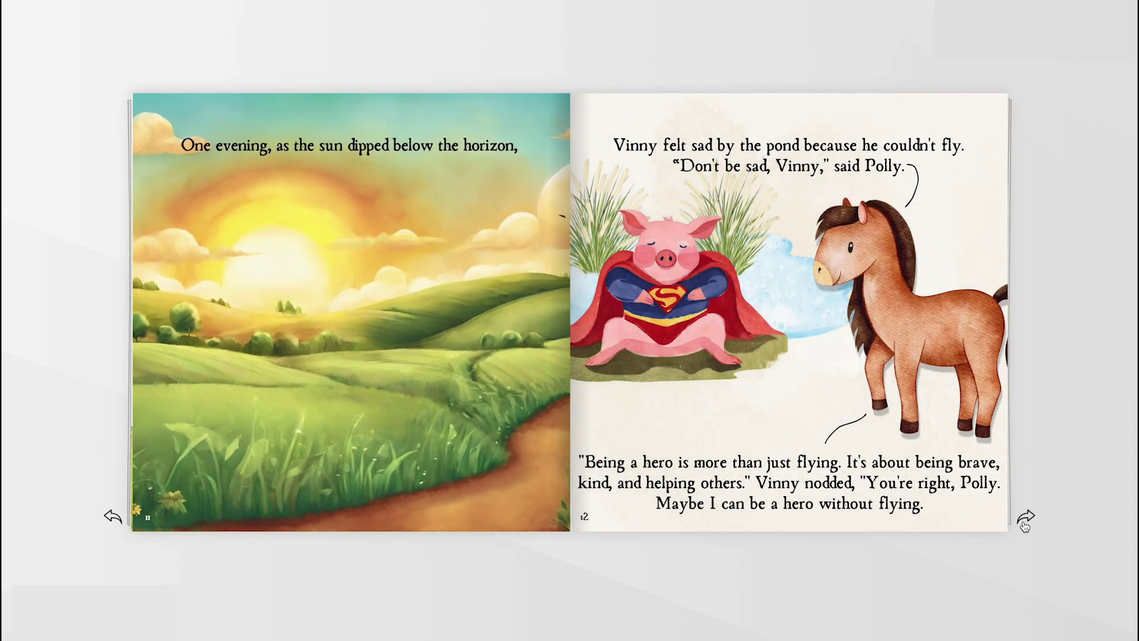
click(1024, 523)
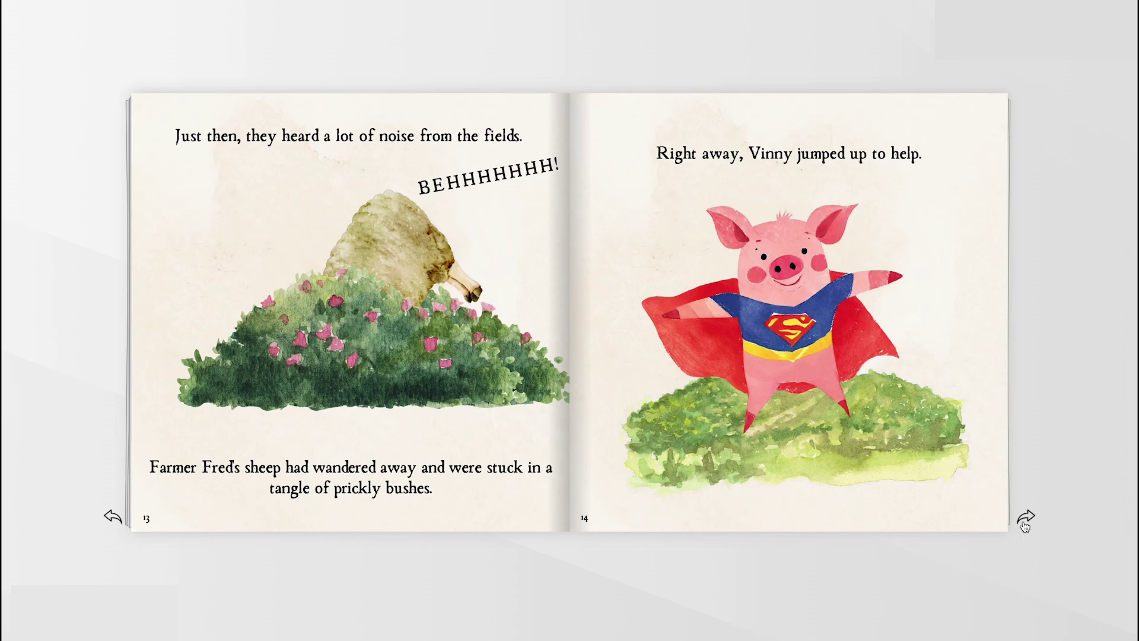
click(1024, 524)
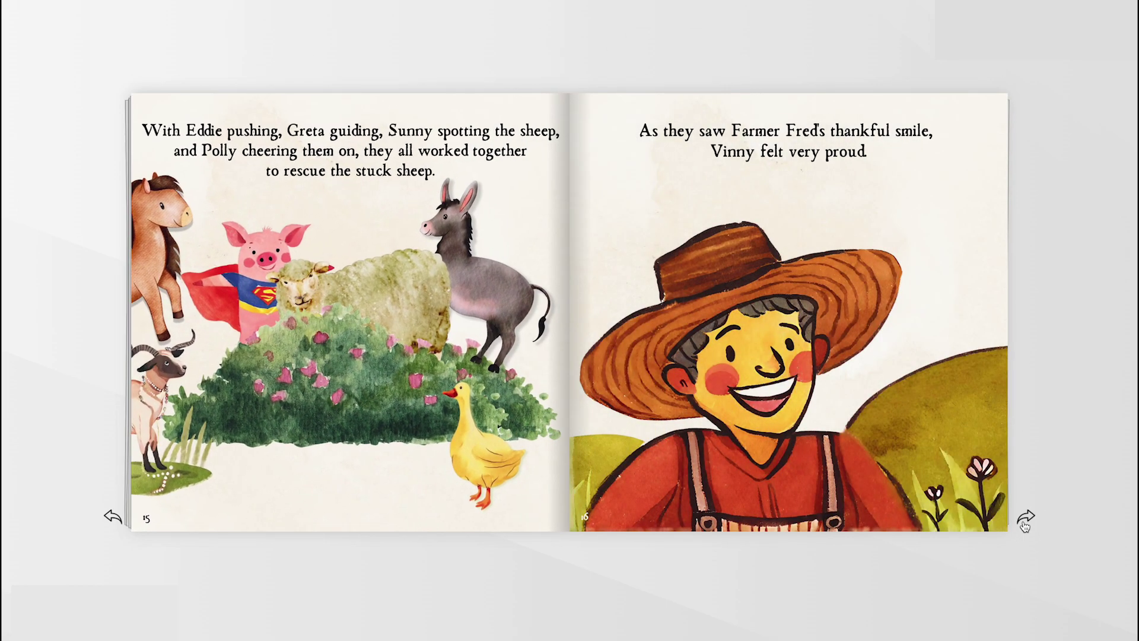
click(1024, 523)
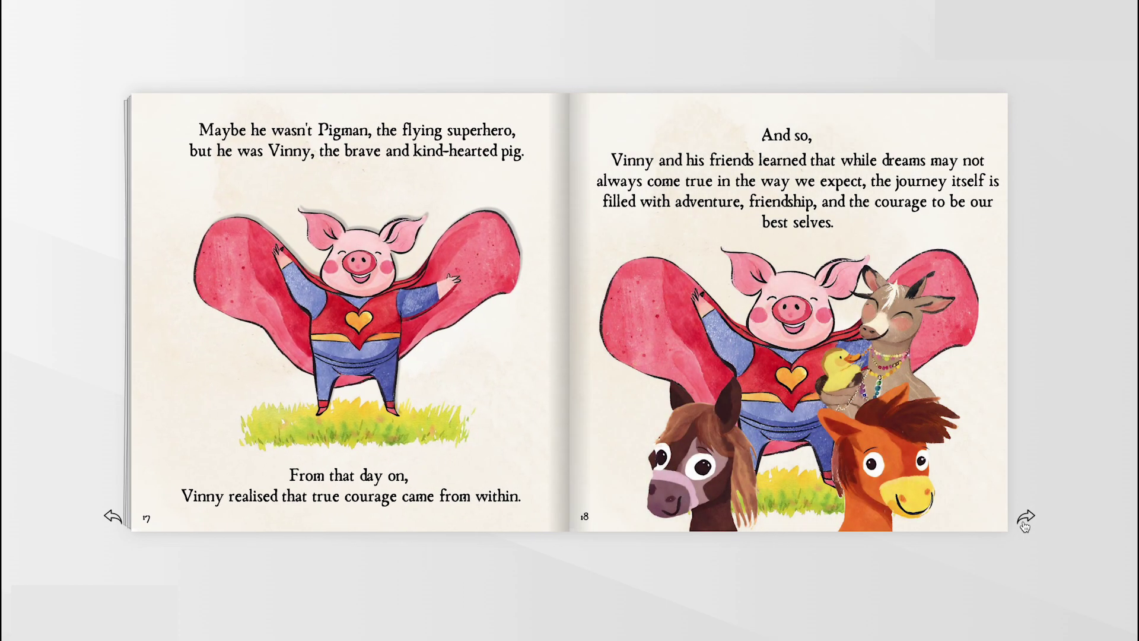
click(1025, 524)
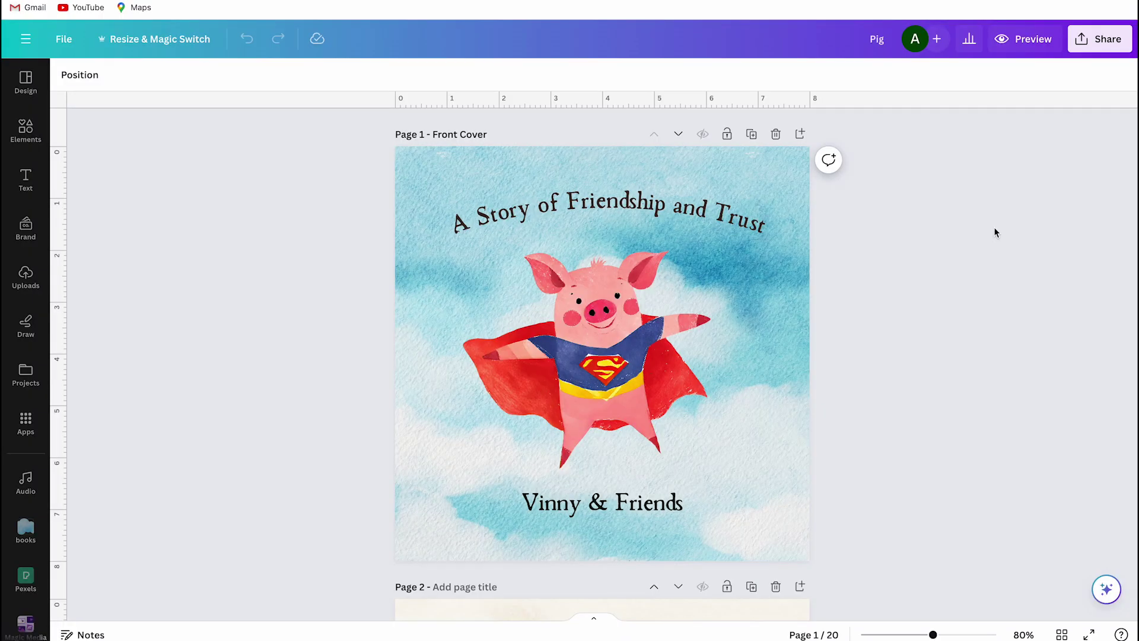
- Bring up the storybook's Download panel with the File type list expanded
click(1099, 39)
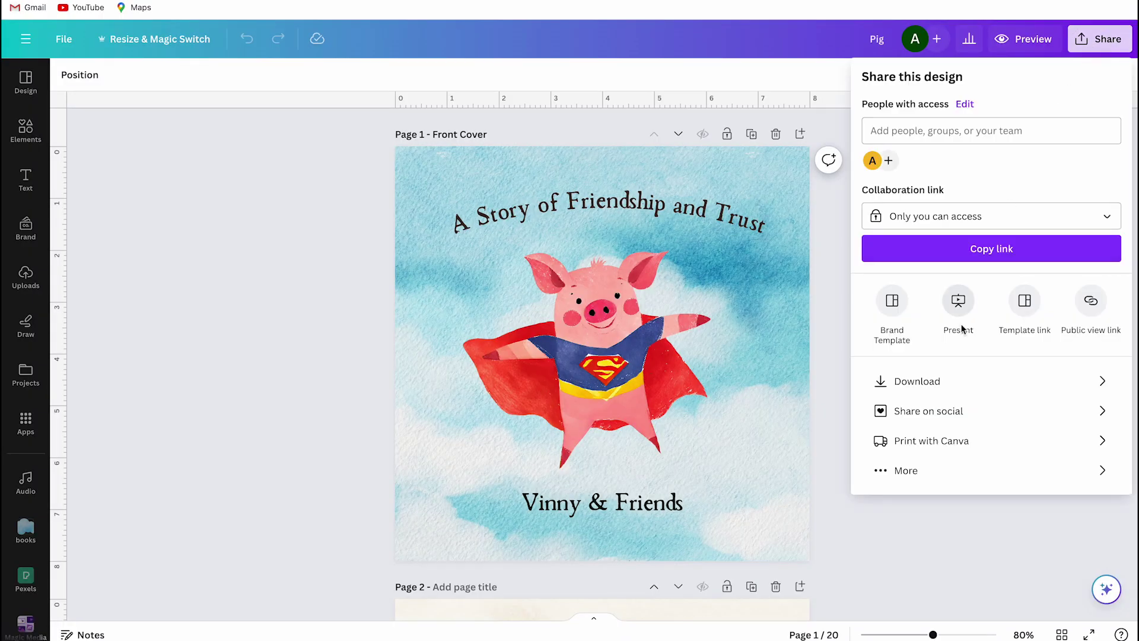
click(935, 382)
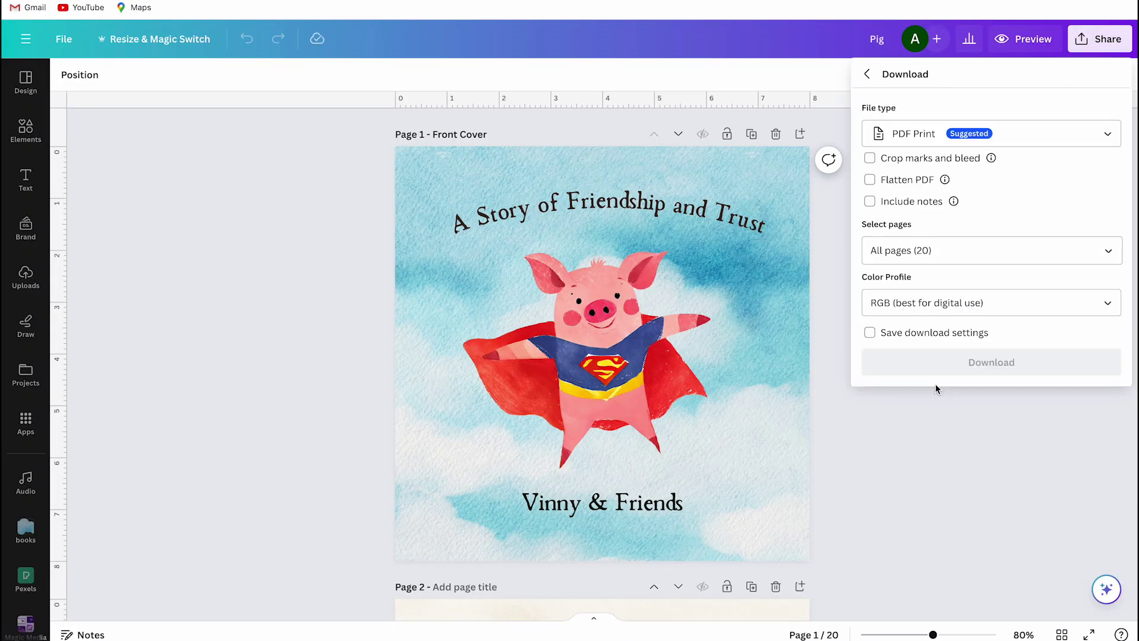
click(1037, 141)
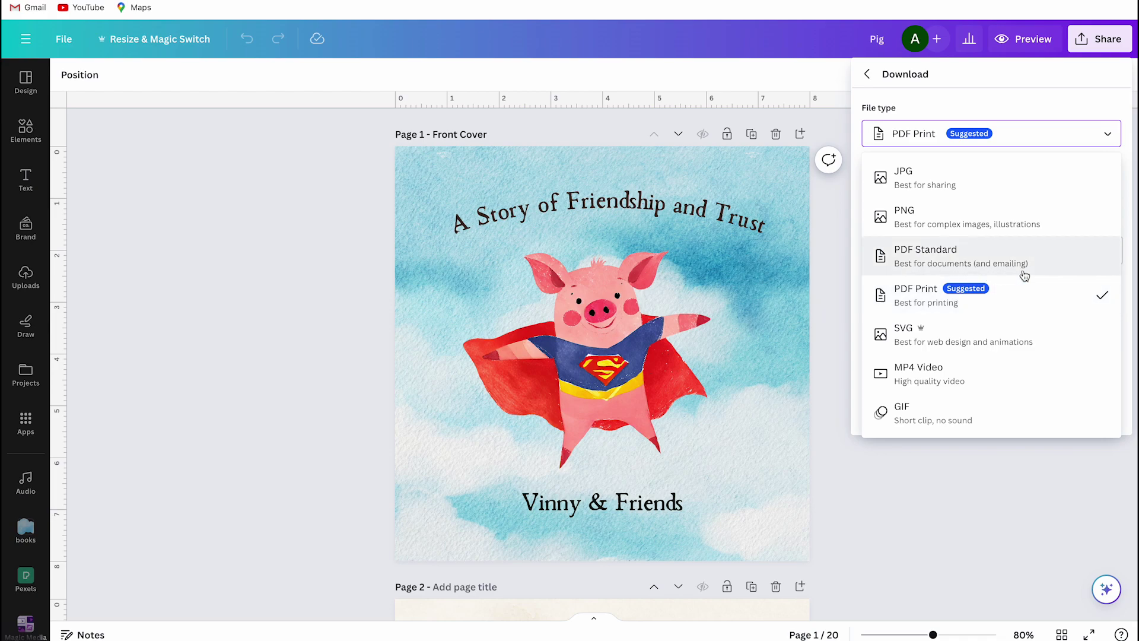
- Keep PDF Print as the file type and set the Color Profile to CMYK
click(932, 304)
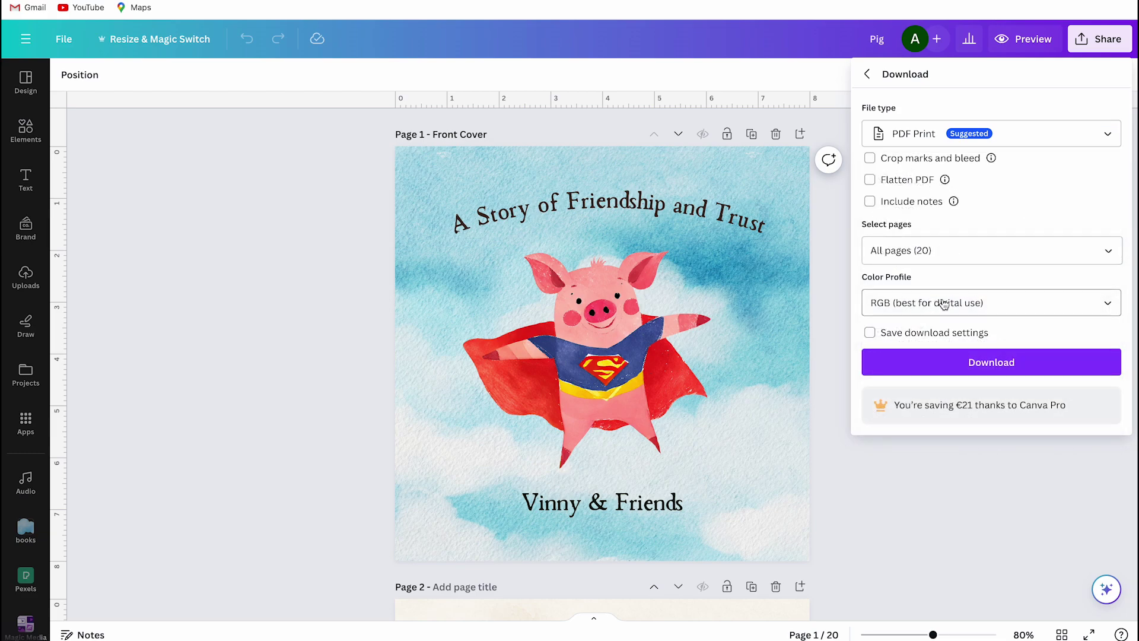
click(1107, 303)
click(967, 367)
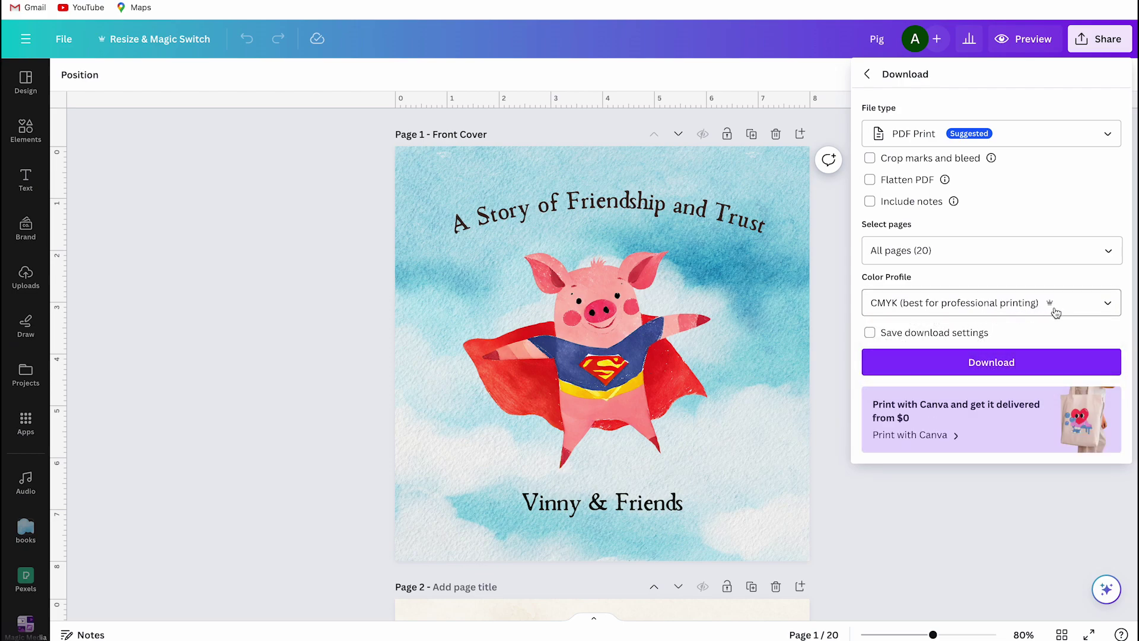
mouse_move(991, 161)
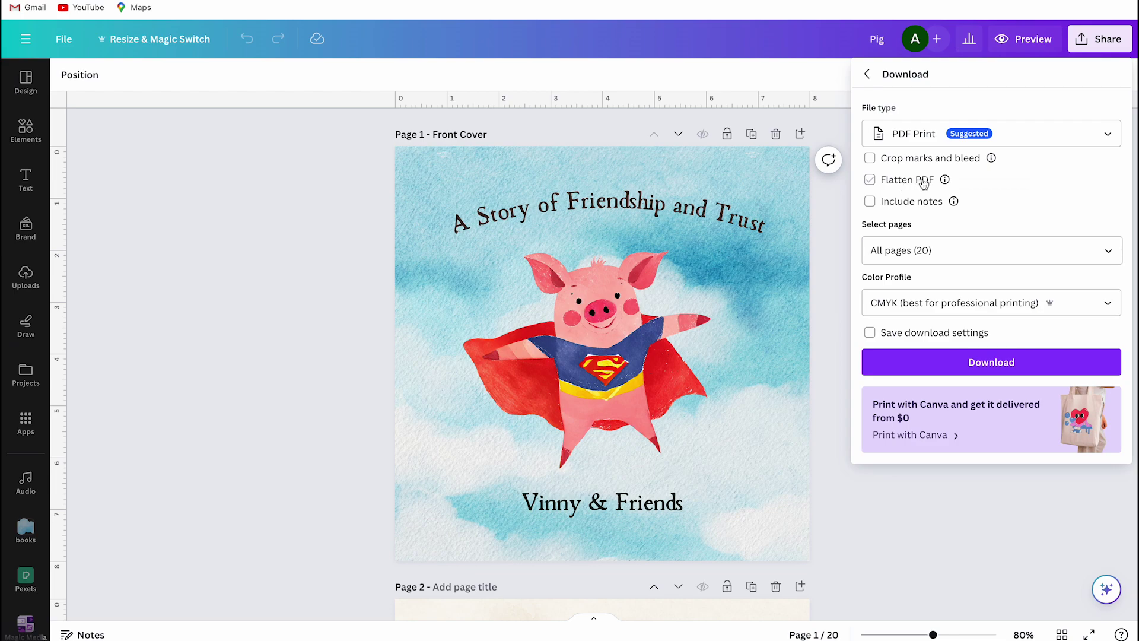
mouse_move(945, 182)
mouse_move(954, 207)
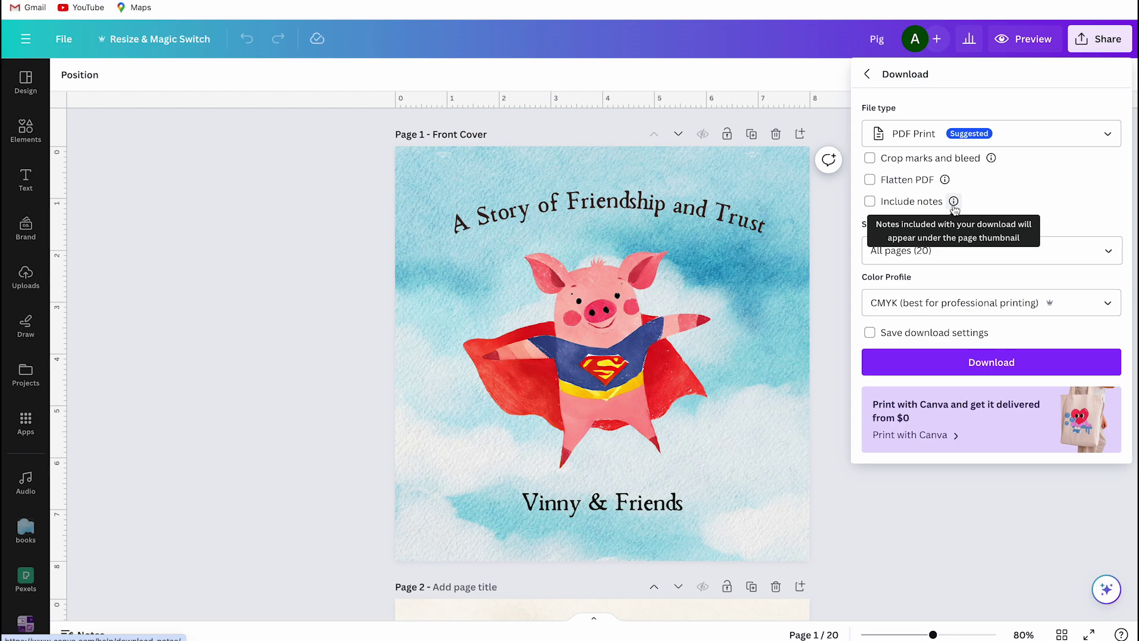